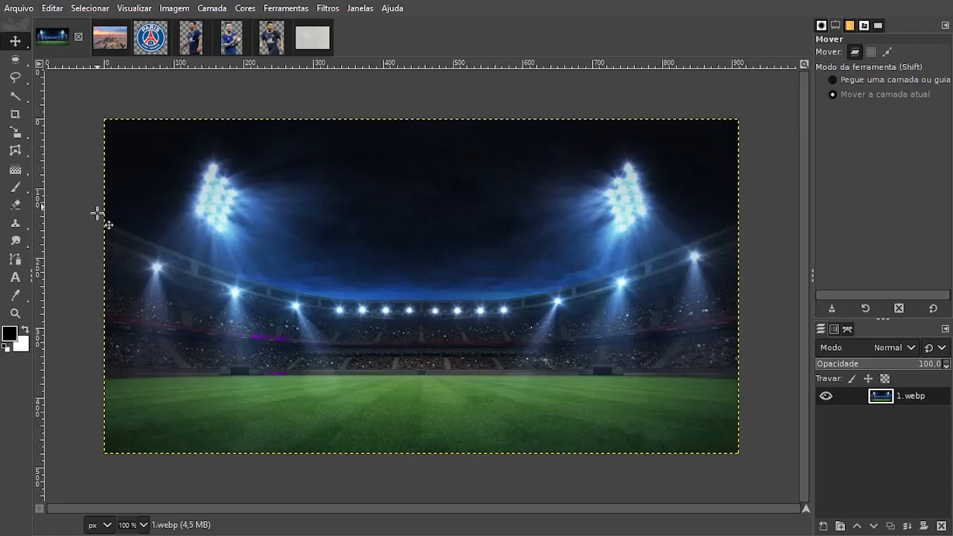
# Review the open source images: the Paris skyline, the club logo, the three player cutouts and the grey wall texture.
pyautogui.click(110, 38)
pyautogui.click(151, 37)
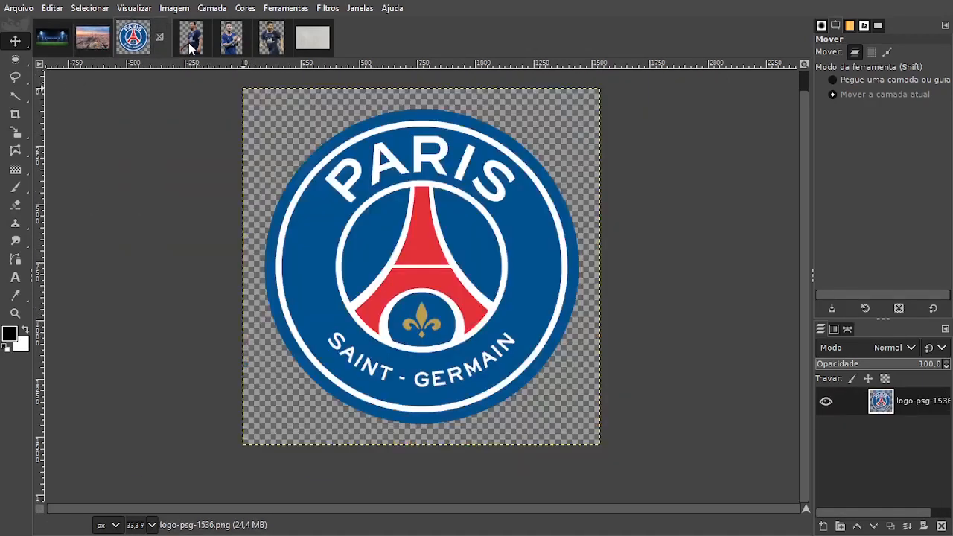
pyautogui.click(190, 43)
pyautogui.click(229, 46)
pyautogui.click(269, 46)
pyautogui.click(307, 46)
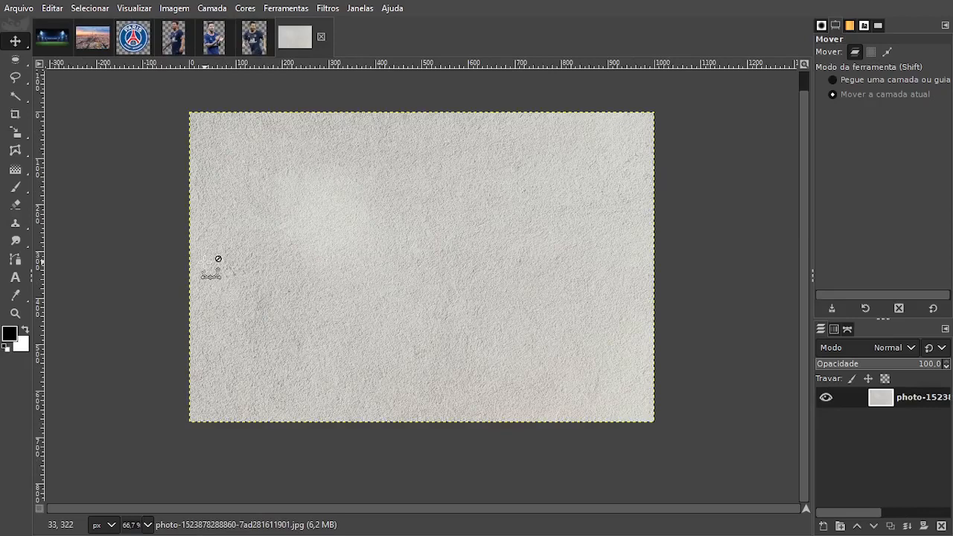
# Create a new blank image 1080 px wide and 1080 px high.
pyautogui.hotkey('ctrl', 'n')
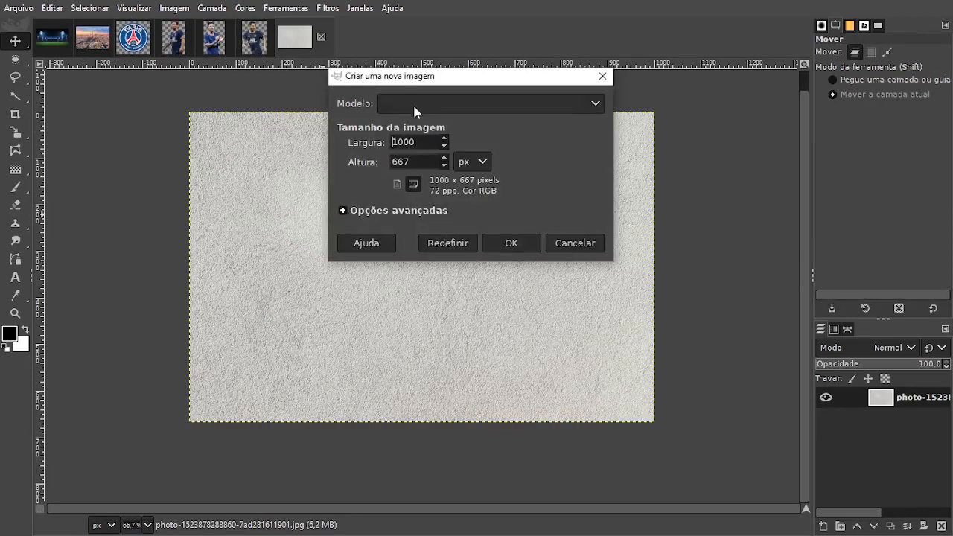
pyautogui.moveTo(401, 79); pyautogui.dragTo(290, 105)
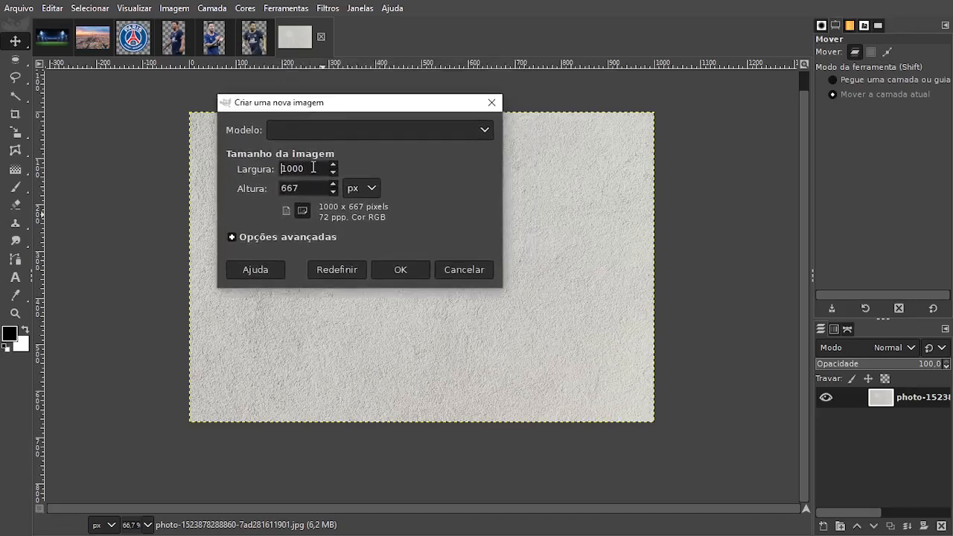
pyautogui.moveTo(313, 167); pyautogui.dragTo(240, 170)
pyautogui.write('1080')
pyautogui.press('Tab')
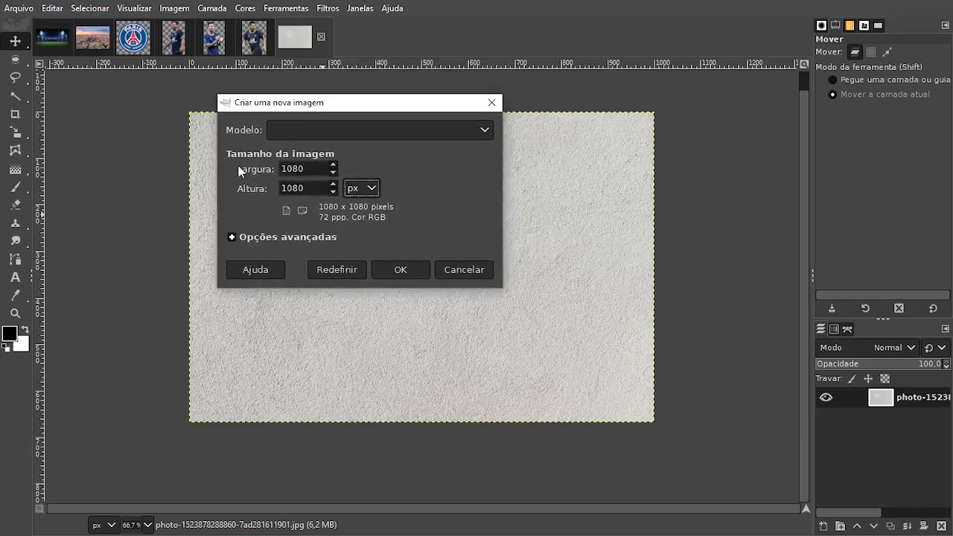
pyautogui.press('space')
pyautogui.press('Down')
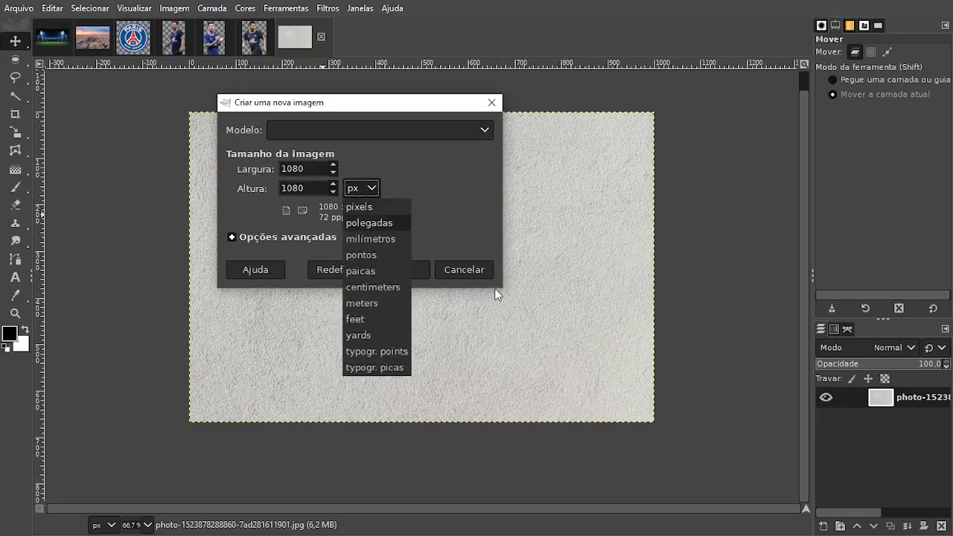
pyautogui.click(421, 271)
pyautogui.click(422, 271)
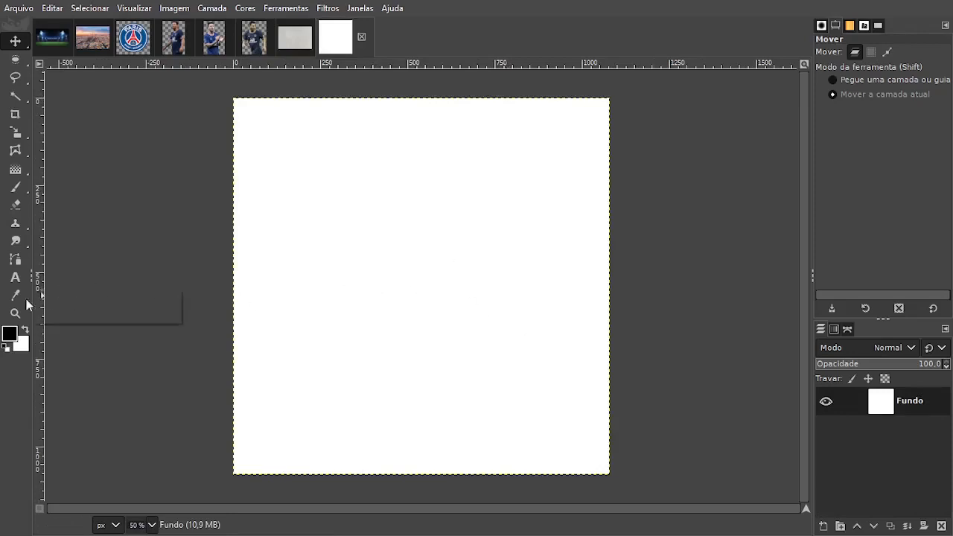
# Sample two blues from the player's navy jersey, 3d4e6a as the foreground colour and 242c3d as the background colour.
pyautogui.click(10, 335)
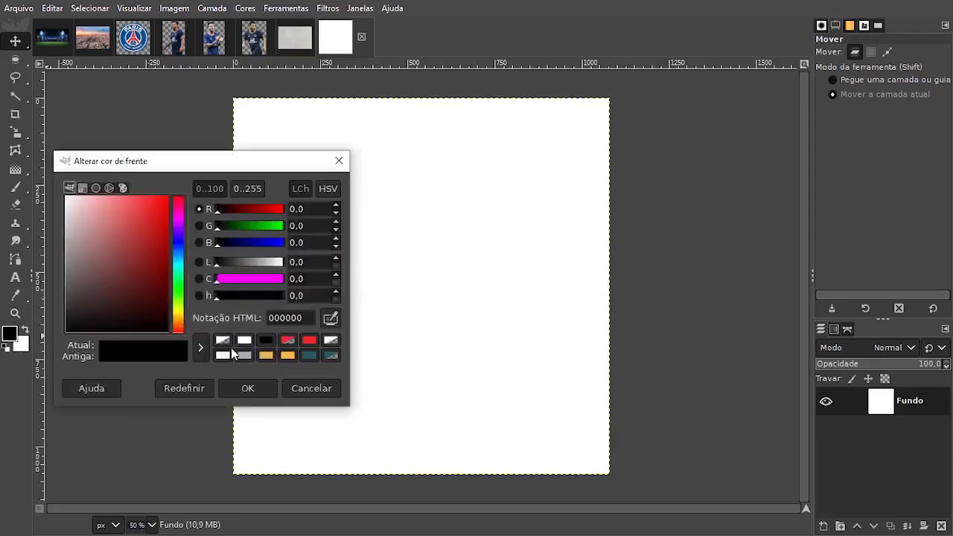
pyautogui.click(305, 391)
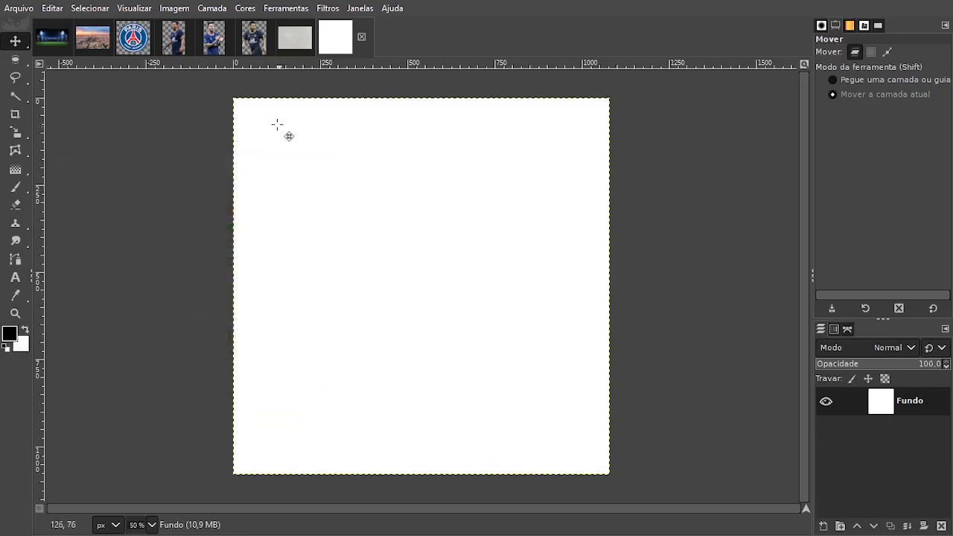
pyautogui.click(173, 46)
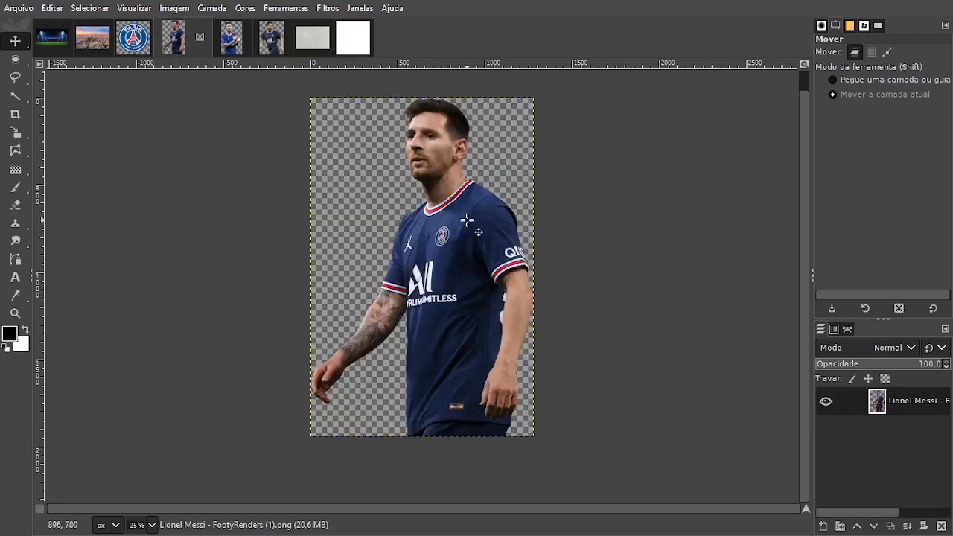
pyautogui.click(233, 43)
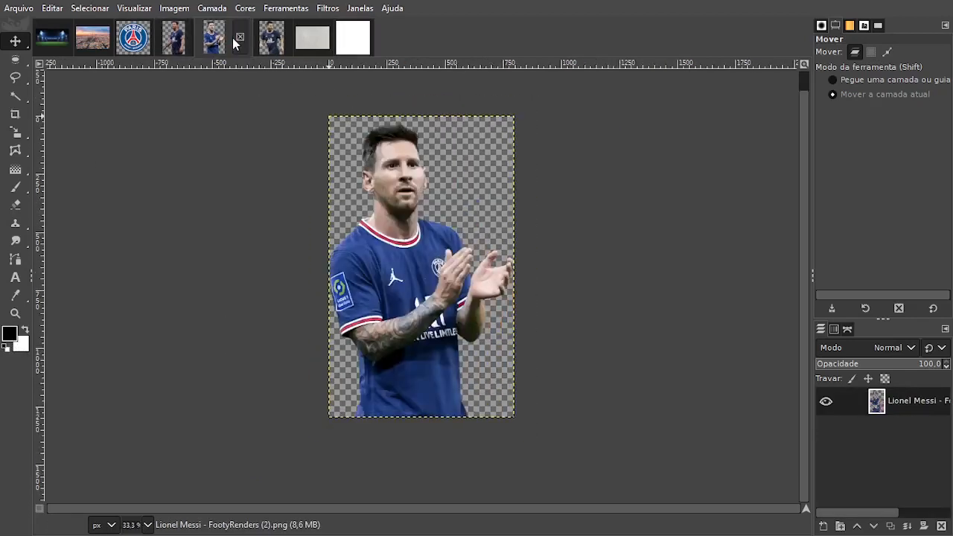
pyautogui.click(271, 43)
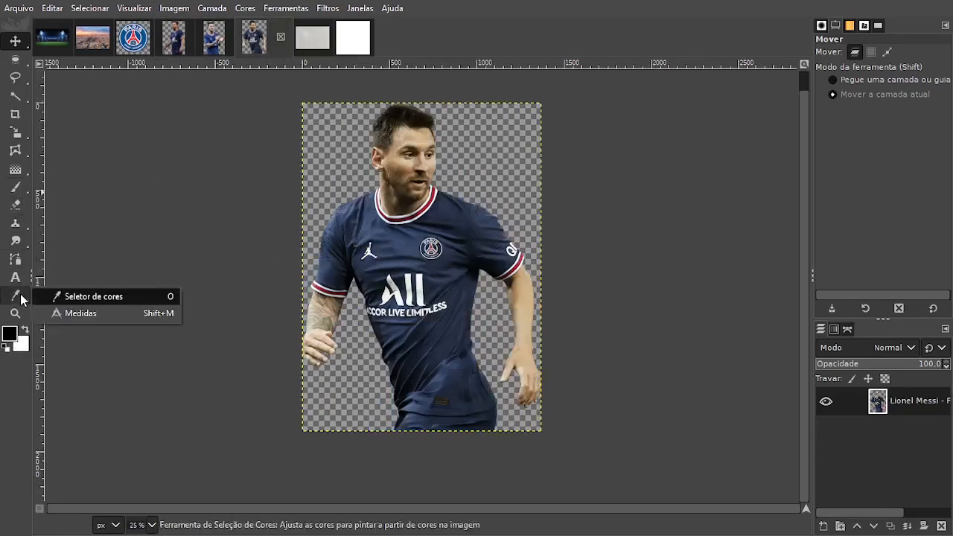
pyautogui.click(21, 299)
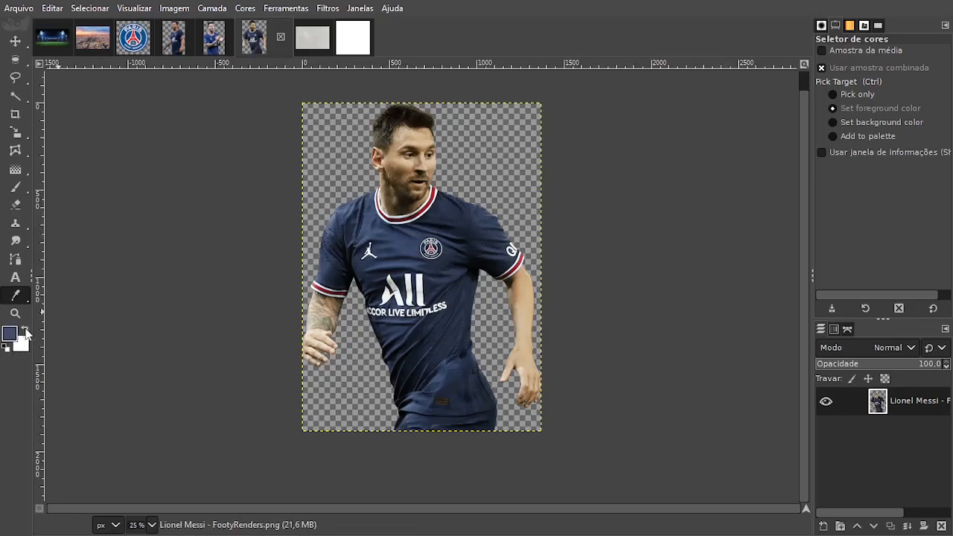
pyautogui.click(26, 331)
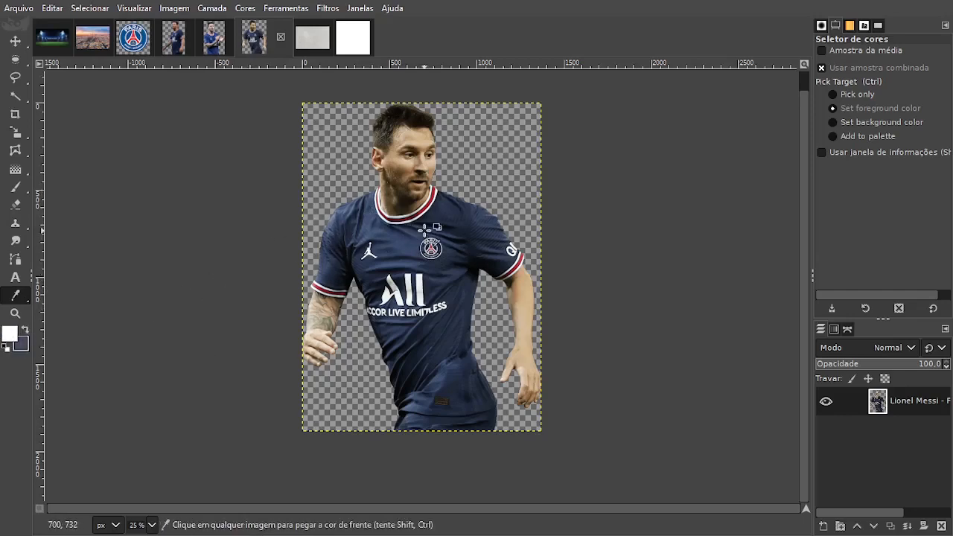
pyautogui.click(441, 228)
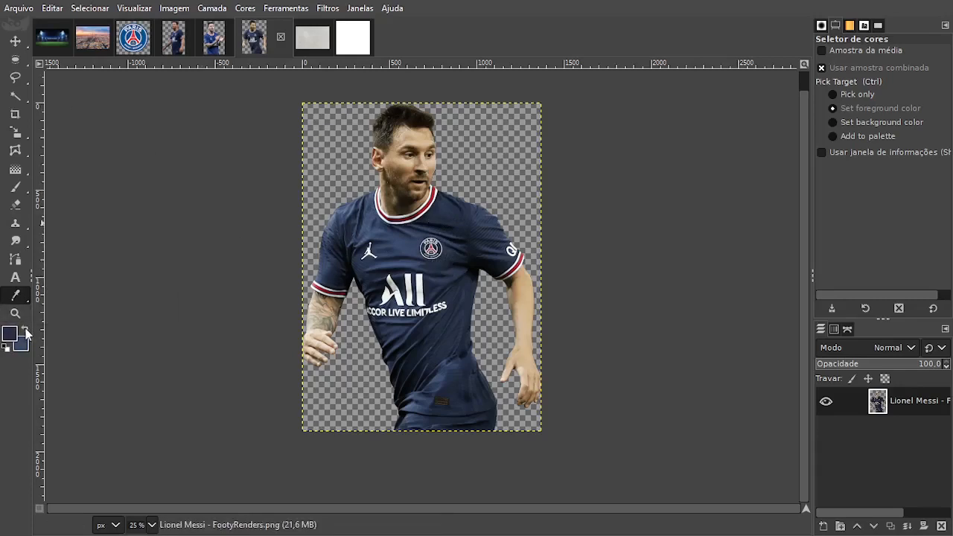
# Return to the blank square image and check the HTML codes of the foreground and background colours.
pyautogui.click(353, 38)
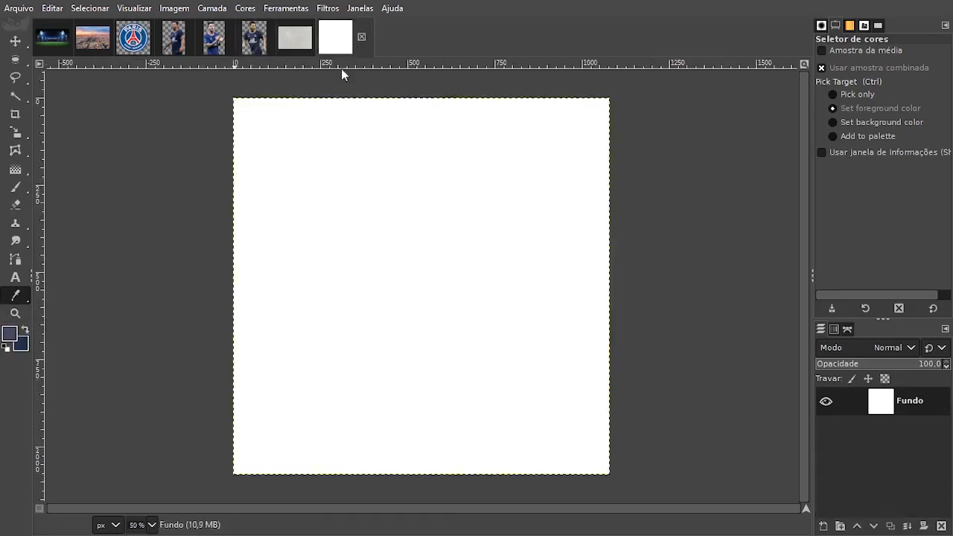
pyautogui.click(10, 335)
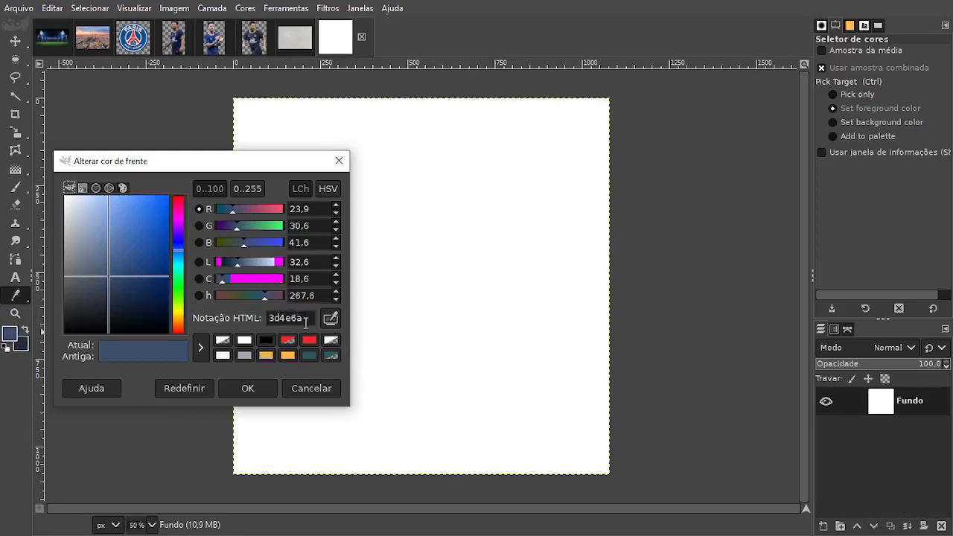
pyautogui.click(317, 390)
pyautogui.click(22, 350)
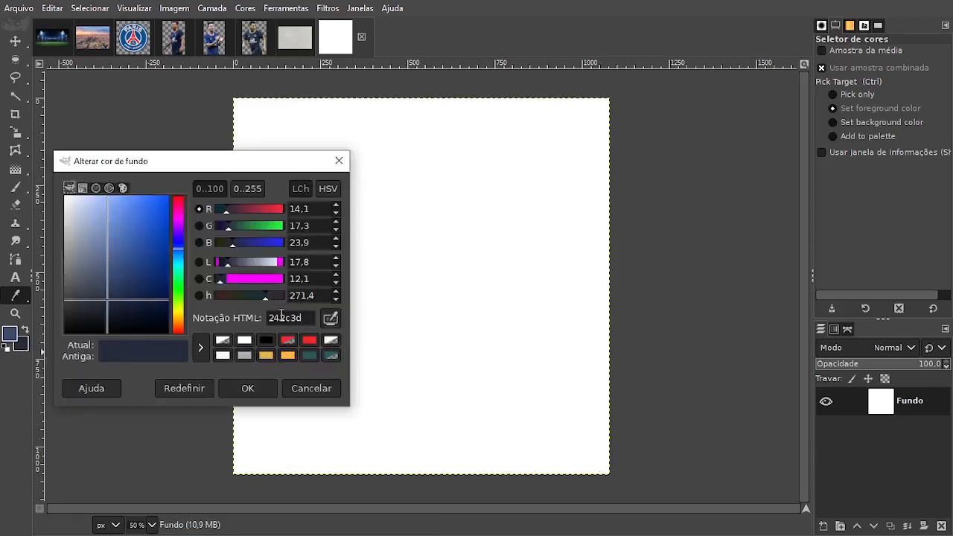
pyautogui.click(312, 390)
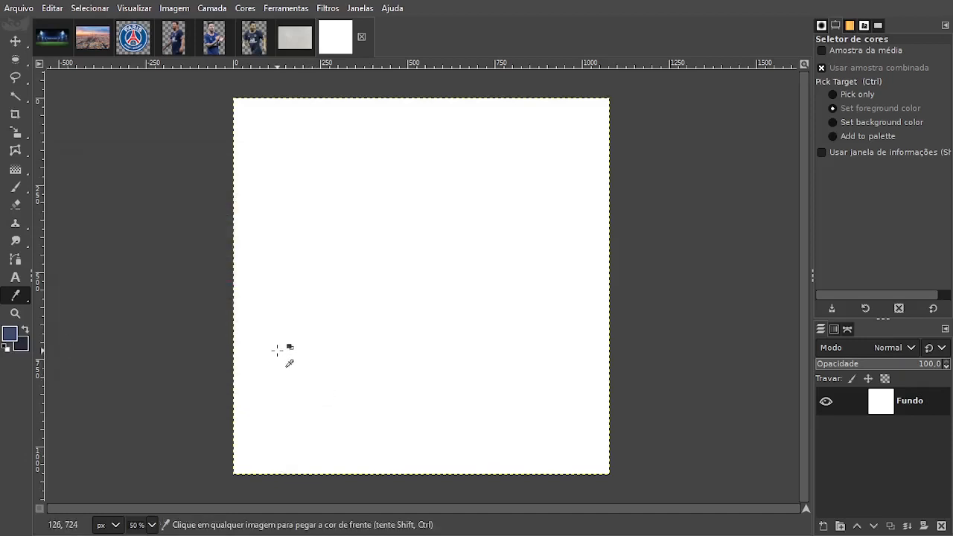
# Fill the canvas with a radial foreground-to-background gradient running from about (550, 524) near the centre to about (1200, 524) beyond the canvas edge.
pyautogui.click(24, 175)
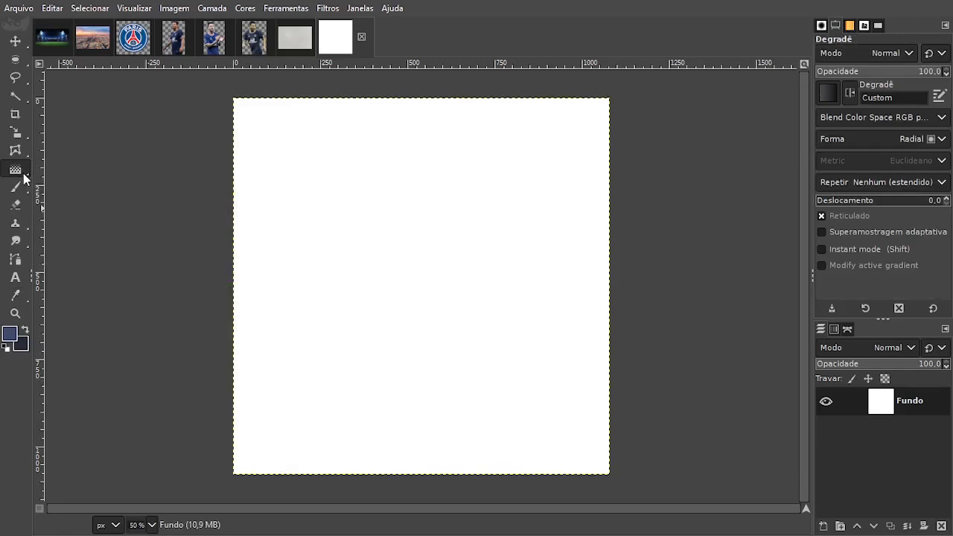
pyautogui.click(829, 92)
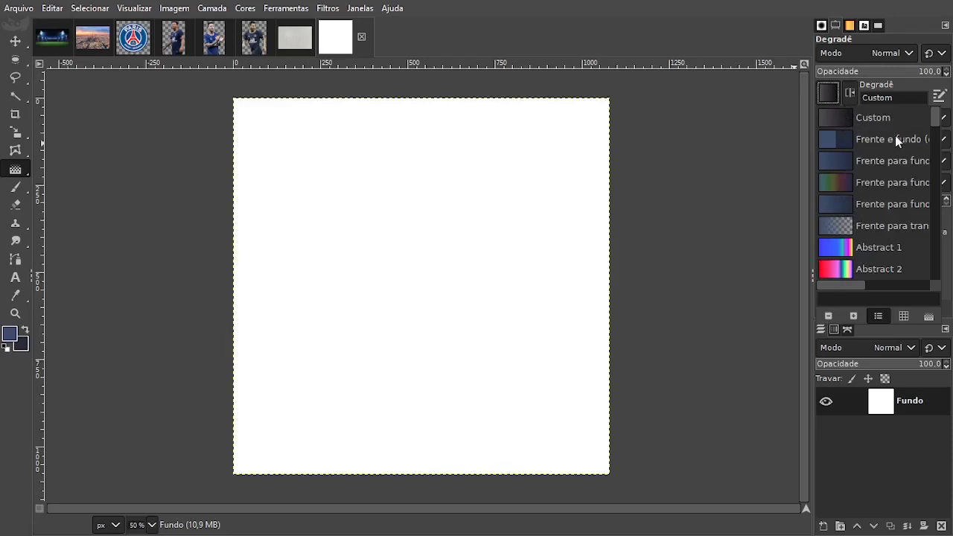
pyautogui.click(852, 210)
pyautogui.click(845, 136)
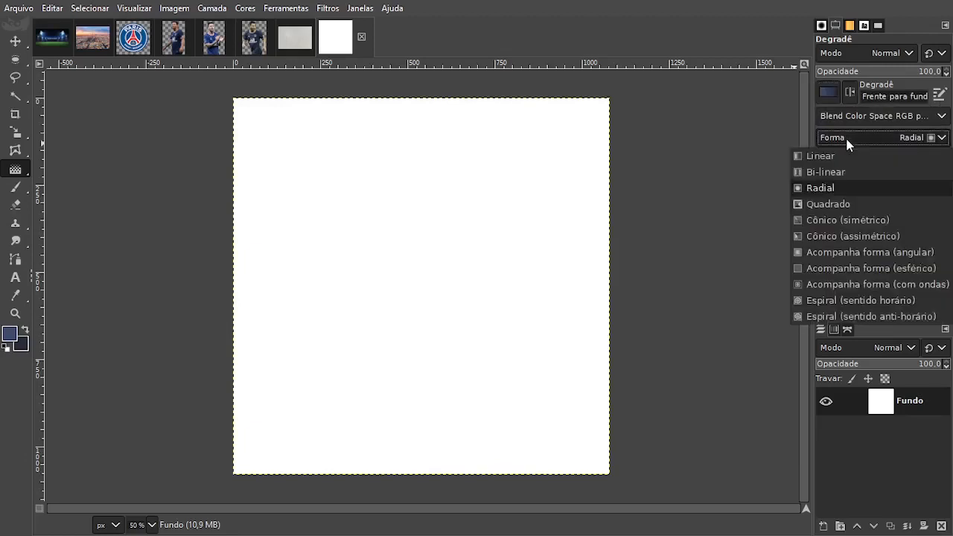
pyautogui.click(844, 186)
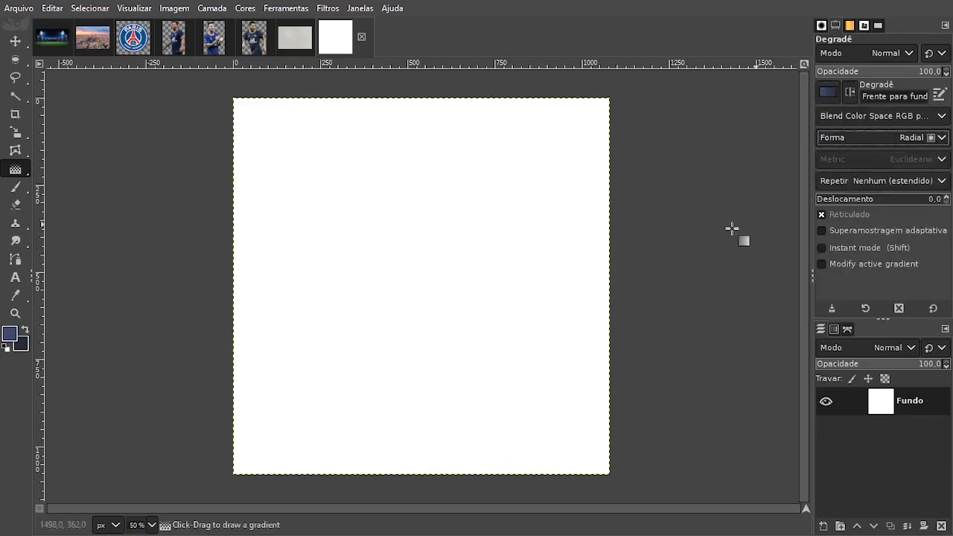
pyautogui.moveTo(406, 280); pyautogui.dragTo(645, 270)
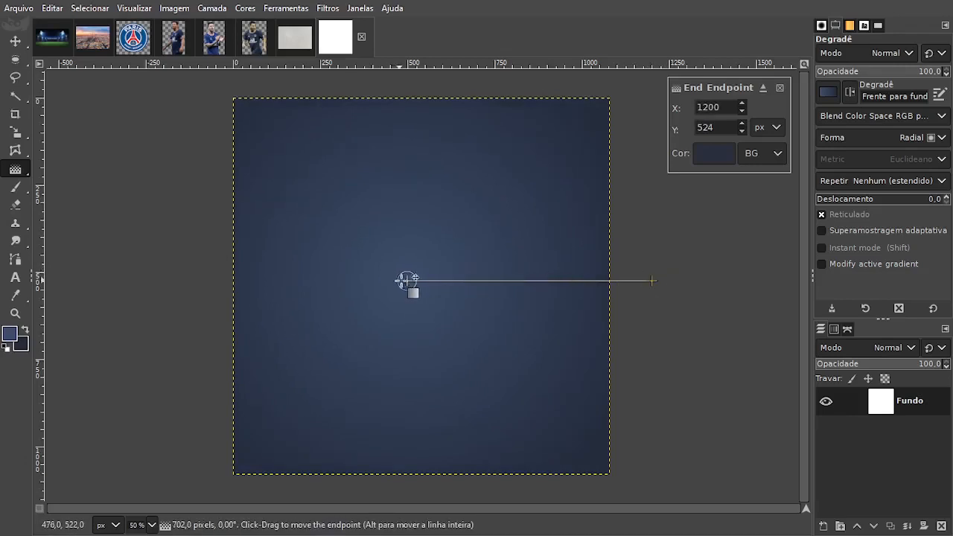
pyautogui.moveTo(405, 281); pyautogui.dragTo(425, 283)
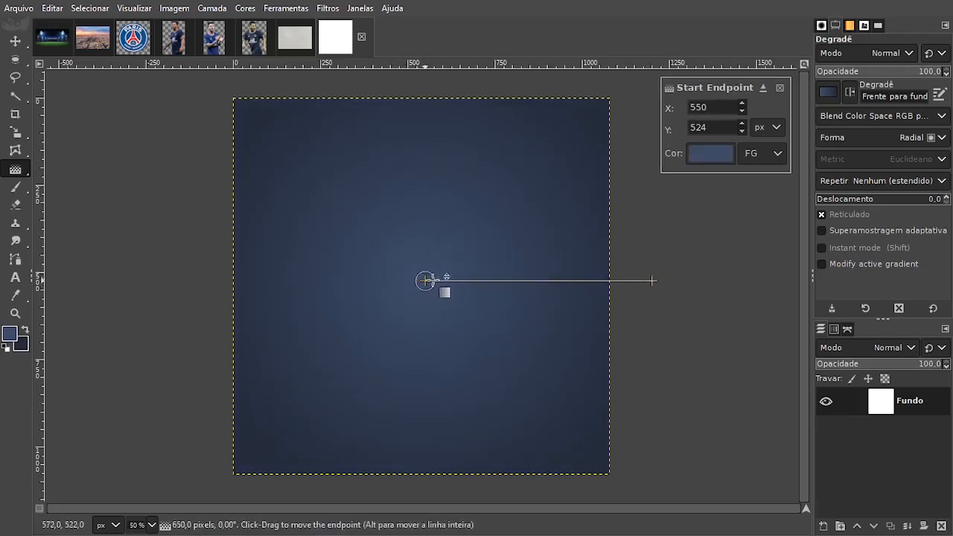
pyautogui.click(783, 85)
pyautogui.click(13, 48)
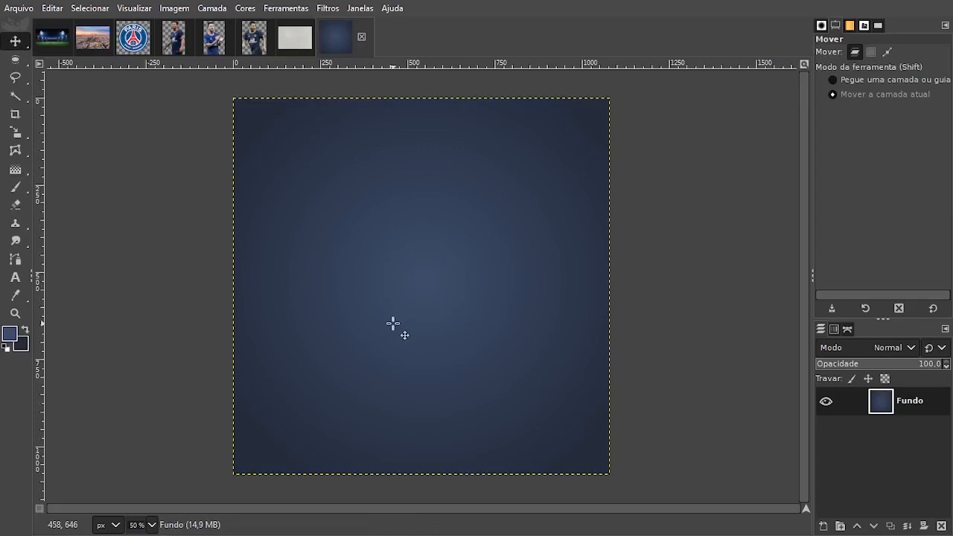
# Copy the Paris skyline photo into the square gradient image as a new layer above Fundo.
pyautogui.click(287, 40)
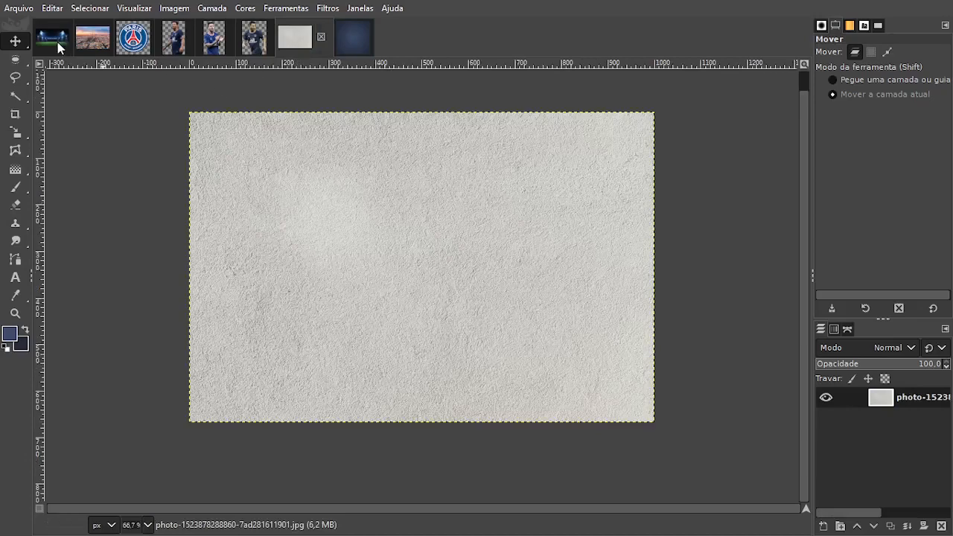
pyautogui.click(86, 43)
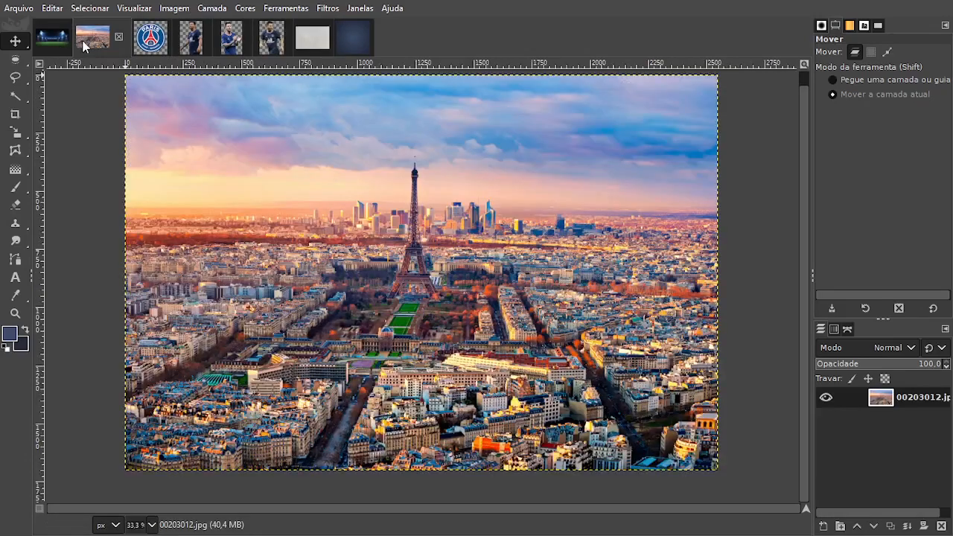
pyautogui.click(329, 209)
pyautogui.hotkey('ctrl', 'c')
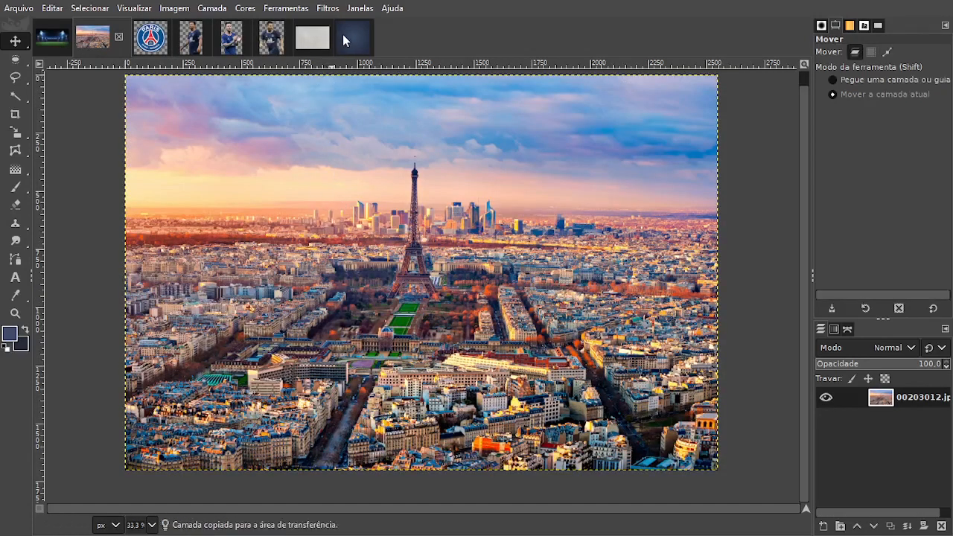
pyautogui.click(345, 35)
pyautogui.hotkey('ctrl', 'v')
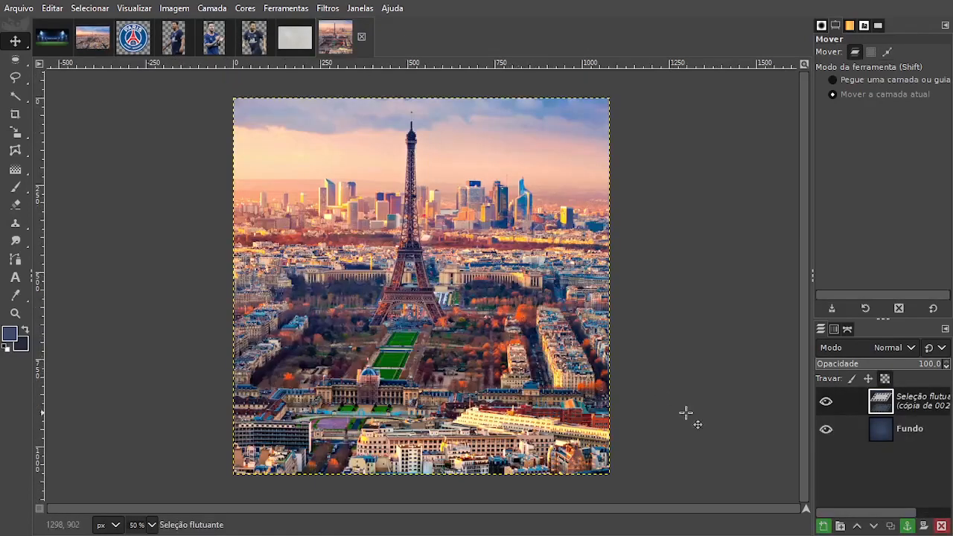
pyautogui.click(823, 526)
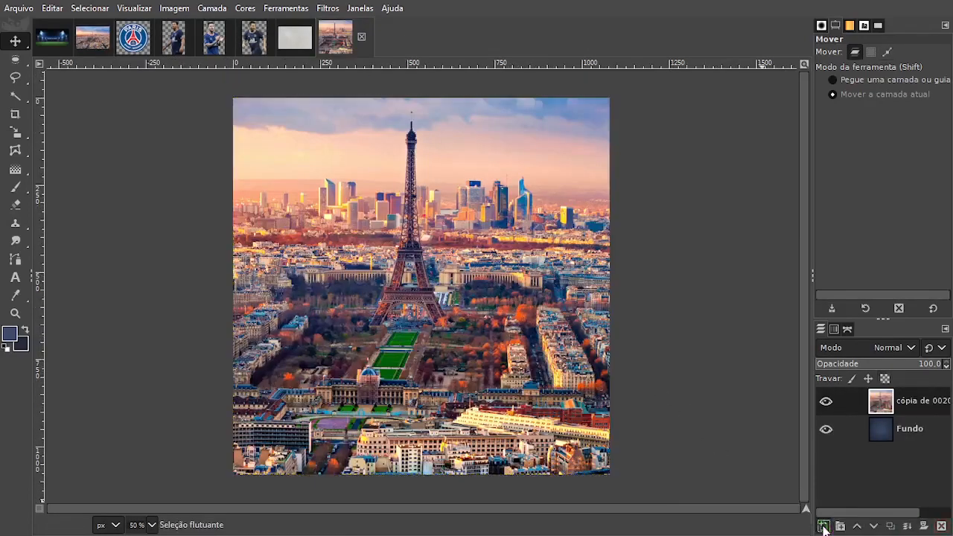
# Scale down the Paris layer proportionally and position it with the Eiffel Tower near the canvas's left side.
pyautogui.hotkey('shift', 's')
pyautogui.click(554, 359)
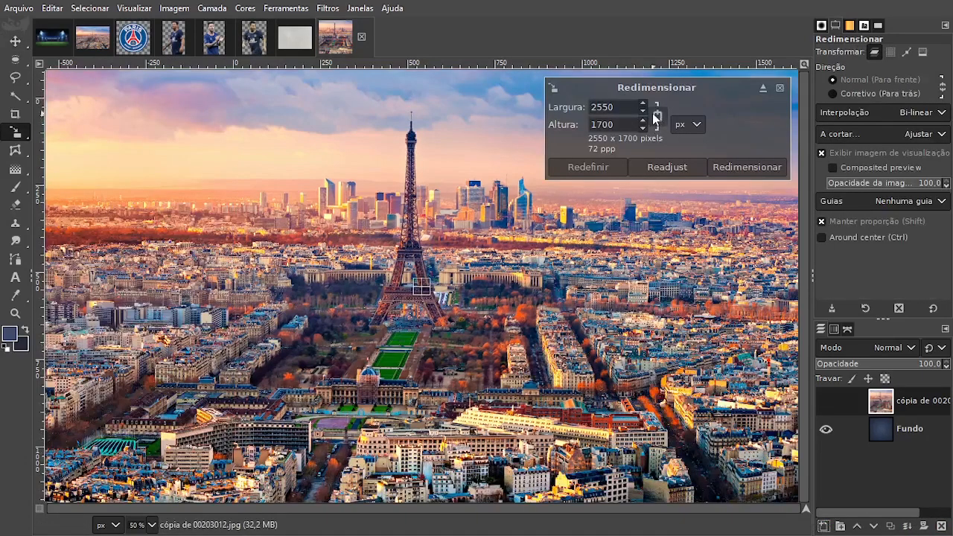
pyautogui.moveTo(761, 445); pyautogui.dragTo(303, 219)
pyautogui.moveTo(426, 286); pyautogui.dragTo(574, 385)
pyautogui.moveTo(389, 248); pyautogui.dragTo(281, 193)
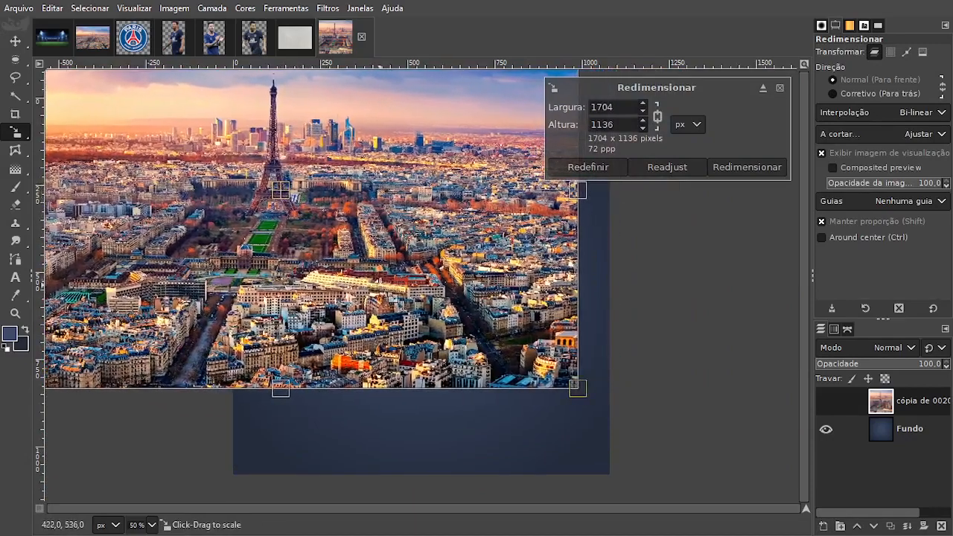
pyautogui.moveTo(393, 276); pyautogui.dragTo(424, 297)
pyautogui.moveTo(301, 214); pyautogui.dragTo(311, 227)
pyautogui.click(733, 169)
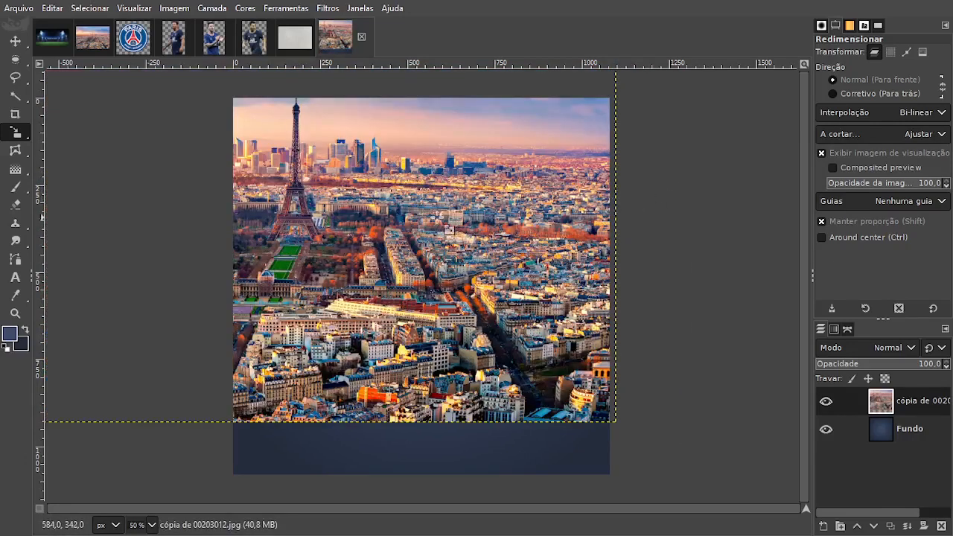
# Scale the Paris layer down proportionally to 1408 x 939 px and place it across the canvas's upper part, with the Eiffel Tower left of centre.
pyautogui.click(596, 335)
pyautogui.moveTo(617, 415); pyautogui.dragTo(505, 347)
pyautogui.moveTo(307, 268); pyautogui.dragTo(293, 242)
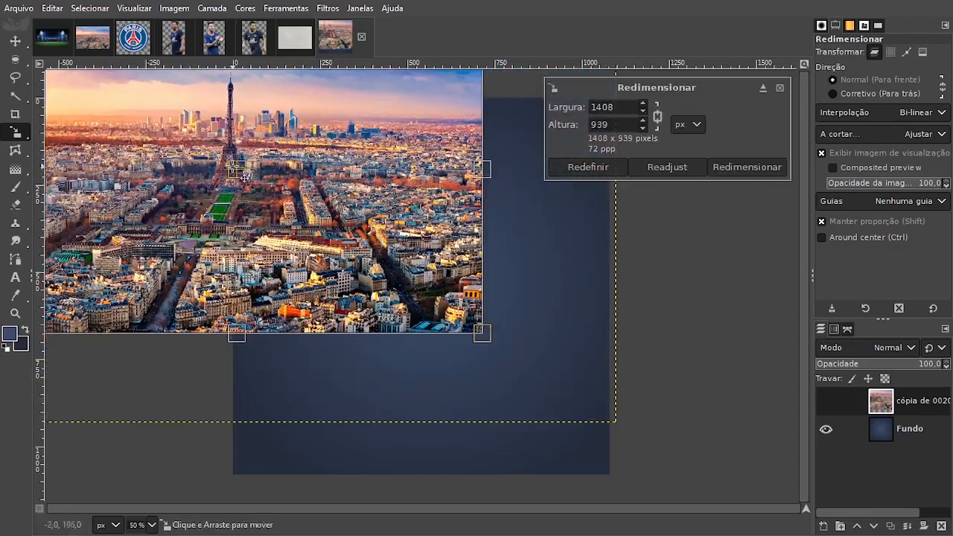
pyautogui.moveTo(237, 169); pyautogui.dragTo(381, 213)
pyautogui.click(739, 172)
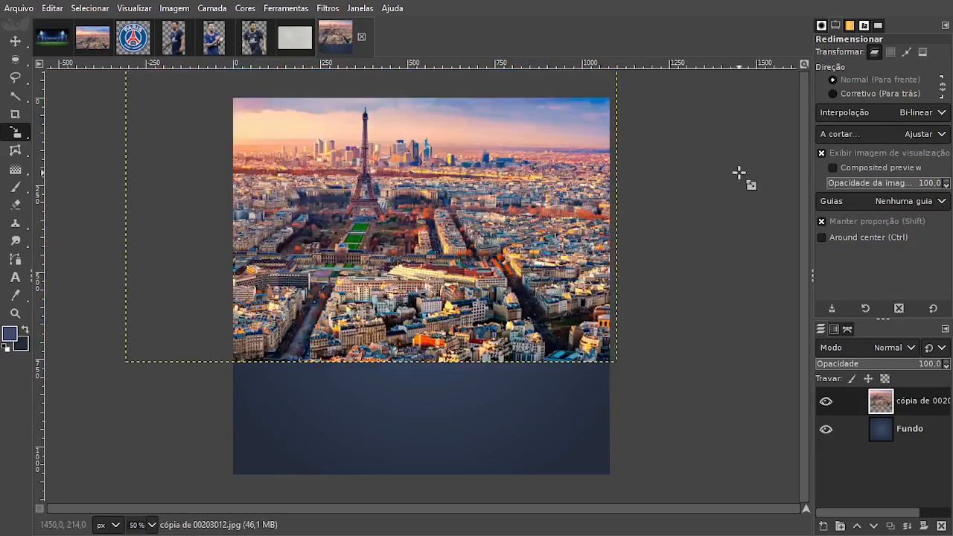
pyautogui.click(15, 41)
pyautogui.moveTo(584, 267); pyautogui.dragTo(582, 270)
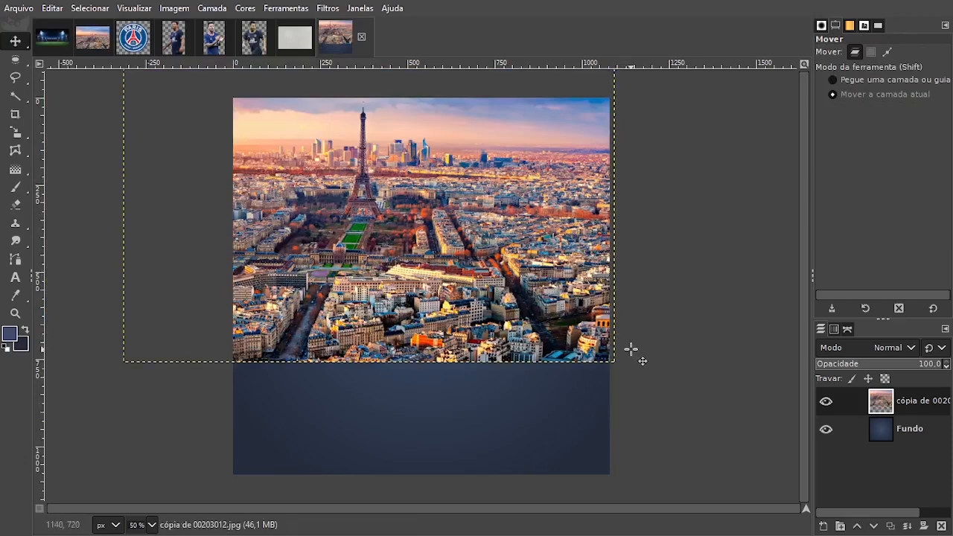
# Copy the stadium photo into the square image as a new layer above the Paris layer and move it to the canvas's lower part.
pyautogui.click(53, 37)
pyautogui.press('ctrl')
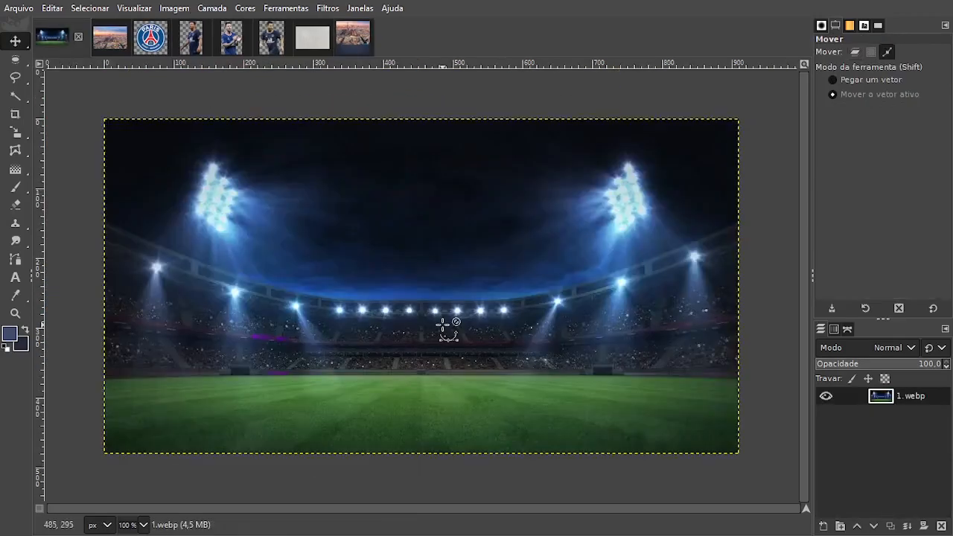
pyautogui.click(350, 38)
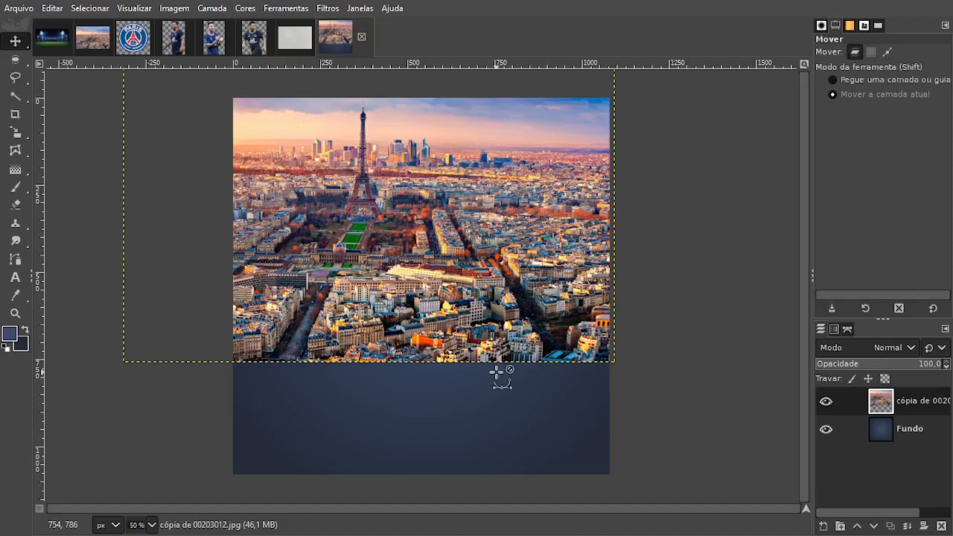
pyautogui.hotkey('ctrl', 'v')
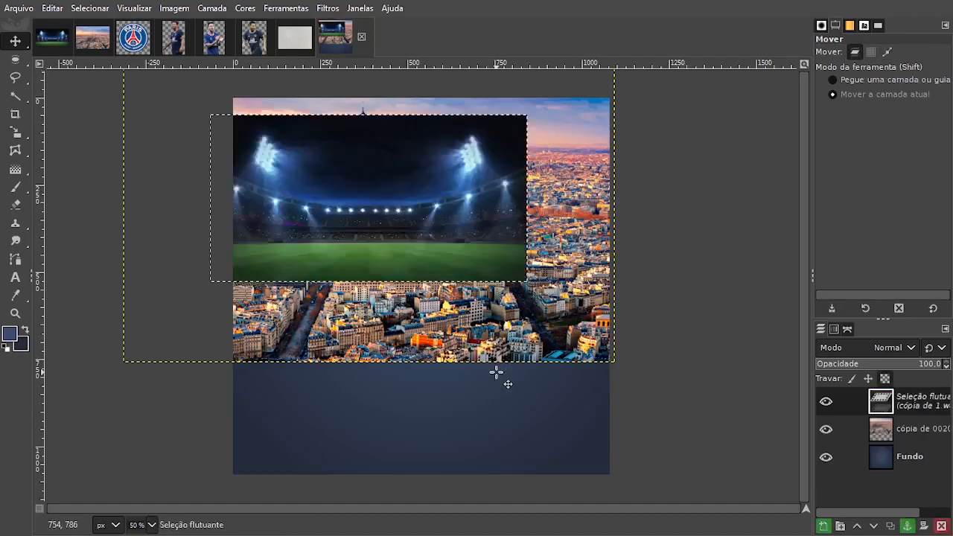
pyautogui.click(838, 525)
pyautogui.moveTo(440, 183); pyautogui.dragTo(449, 380)
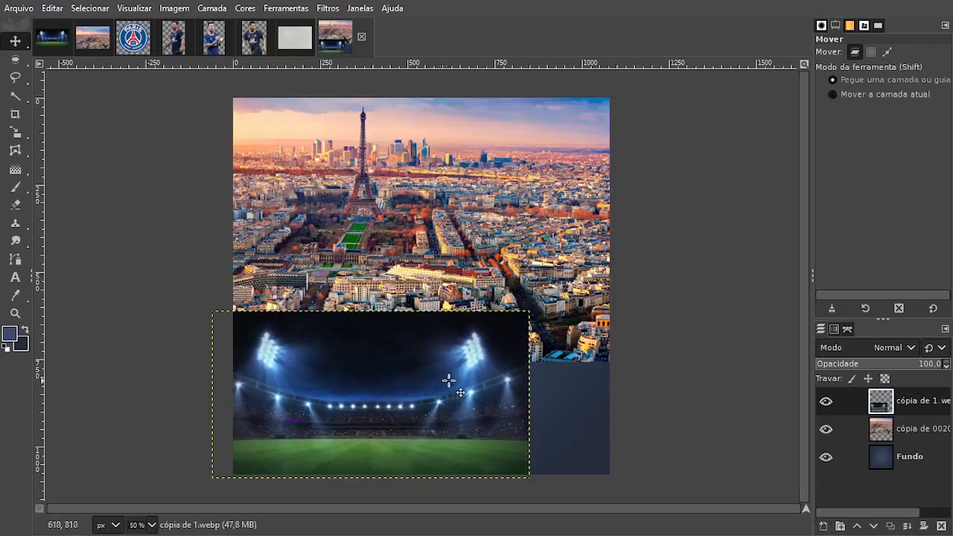
# Scale the stadium layer proportionally to 1201 x 633 px and position it across the full width of the canvas's lower half.
pyautogui.hotkey('shift', 's')
pyautogui.click(505, 362)
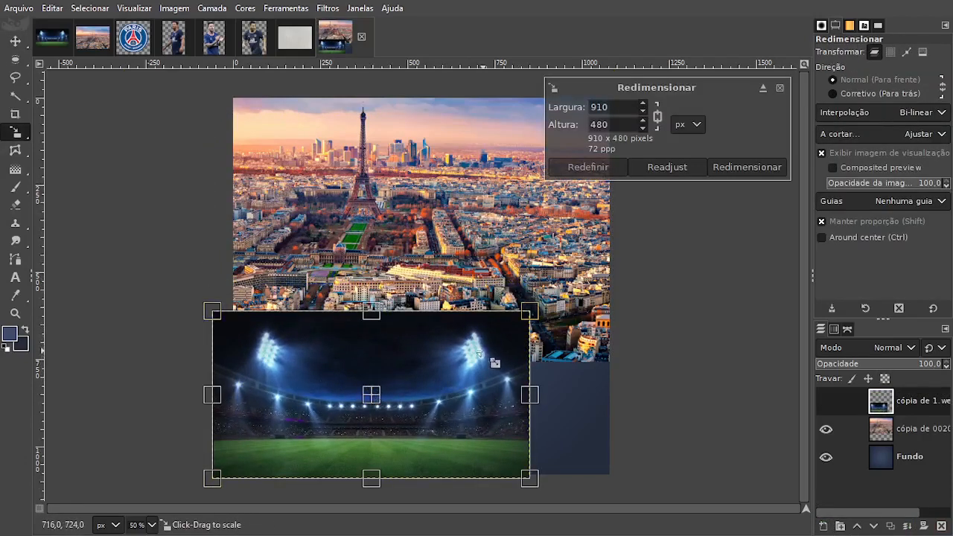
pyautogui.moveTo(478, 353); pyautogui.dragTo(599, 324)
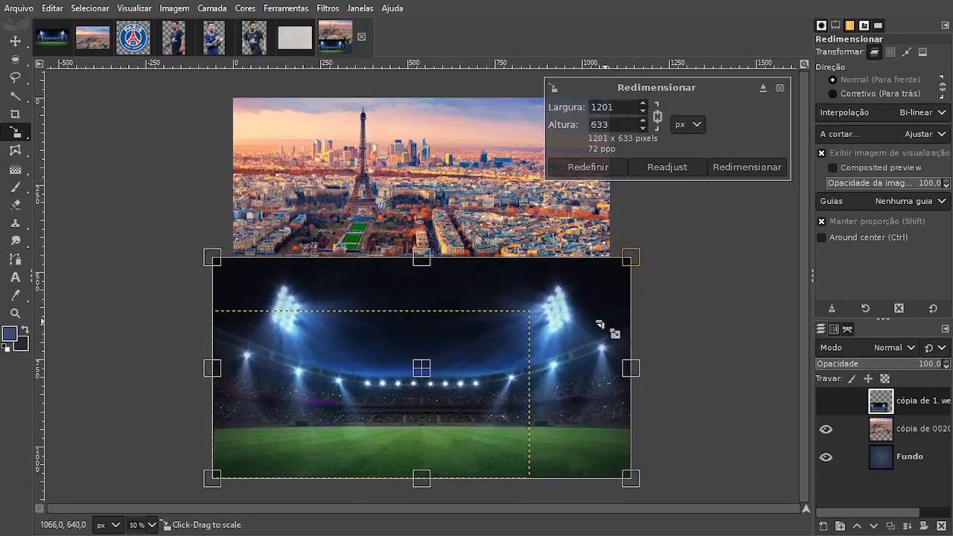
pyautogui.moveTo(424, 368); pyautogui.dragTo(426, 385)
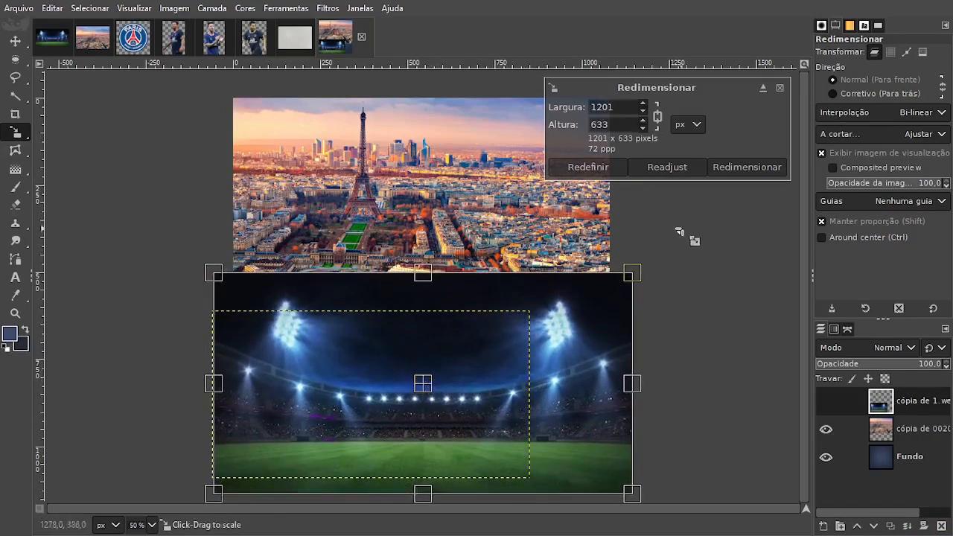
pyautogui.click(745, 167)
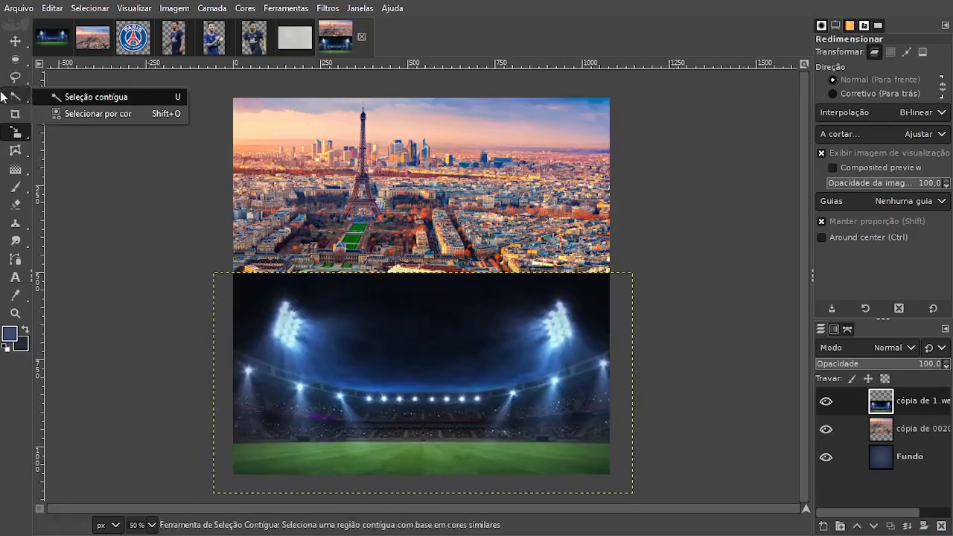
pyautogui.click(15, 41)
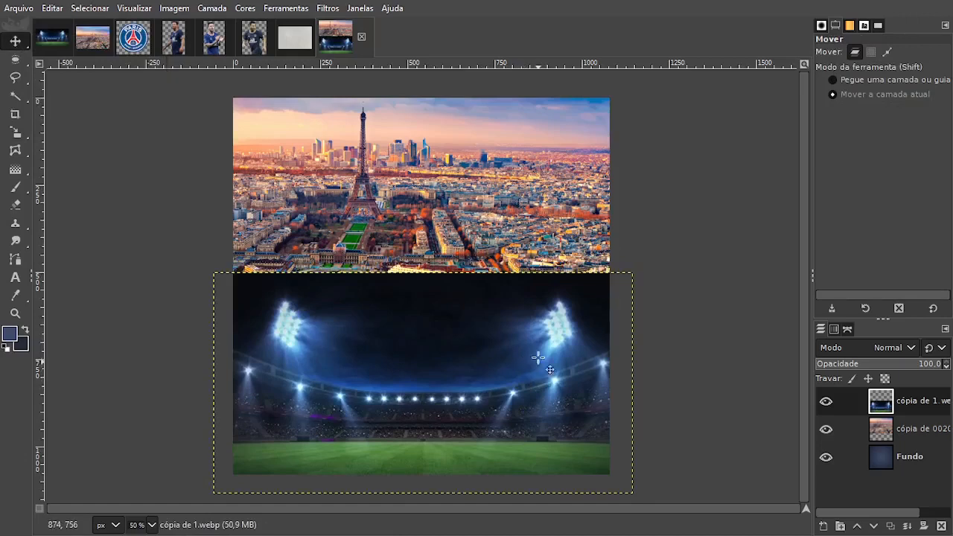
# Try the Adicionar and Superexposição blend modes on the Paris layer, and restore Normal.
pyautogui.click(914, 430)
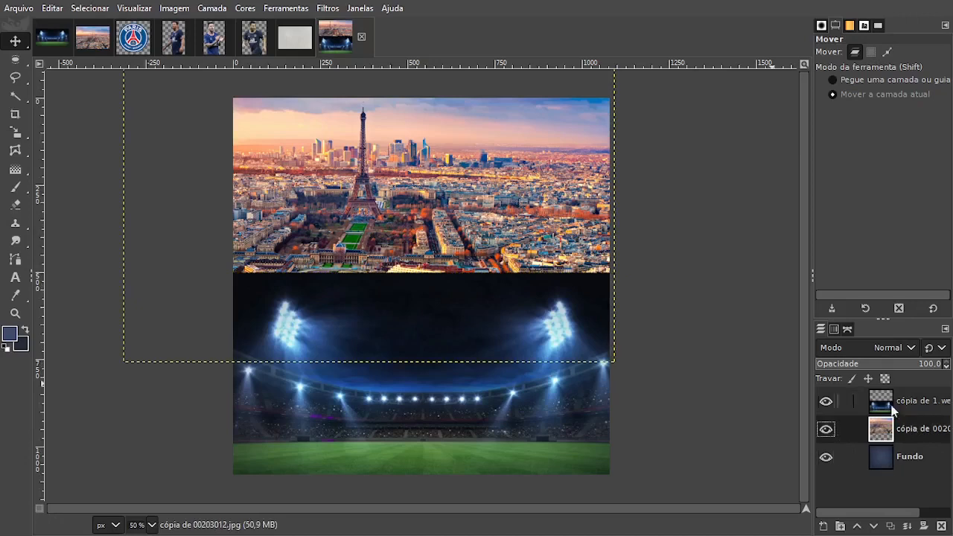
pyautogui.click(874, 348)
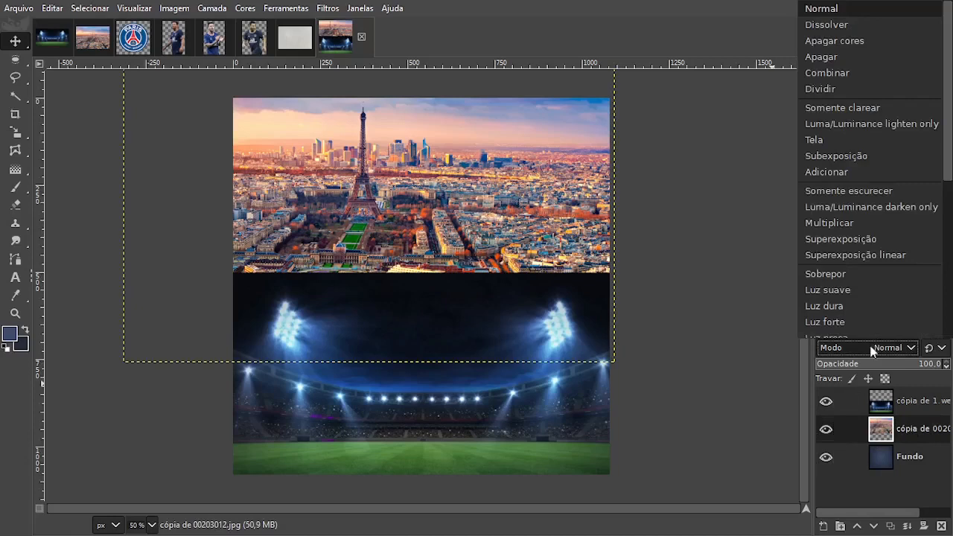
pyautogui.click(832, 172)
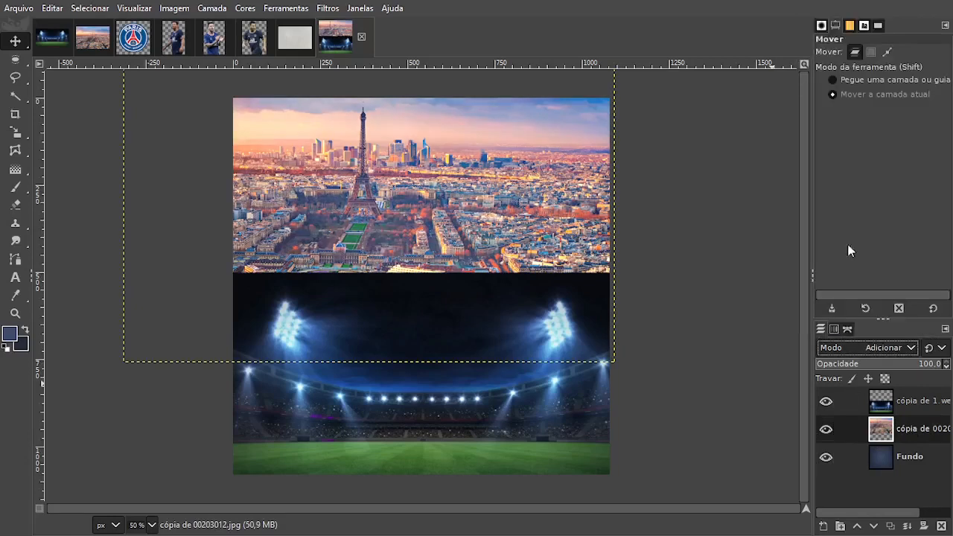
pyautogui.scroll(-4, 861, 346)
pyautogui.click(862, 348)
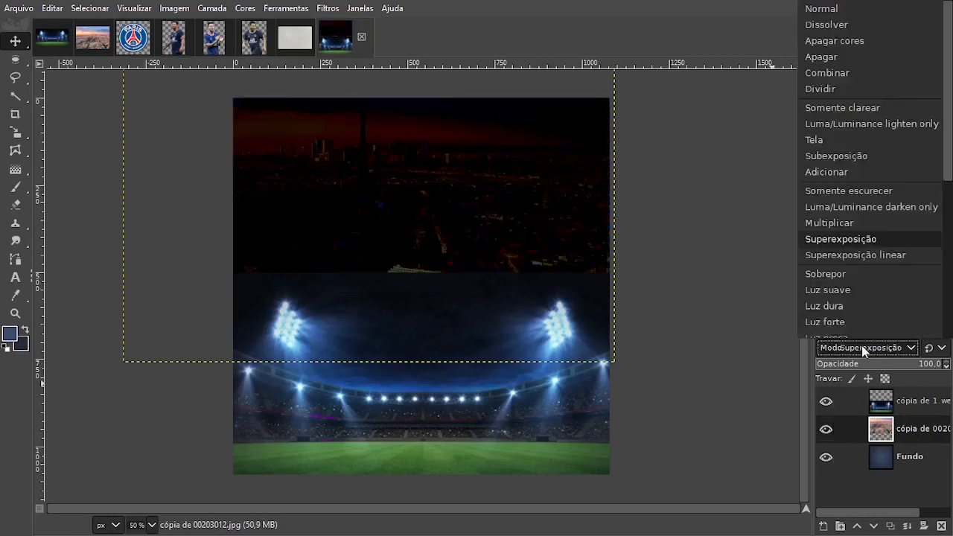
pyautogui.click(845, 9)
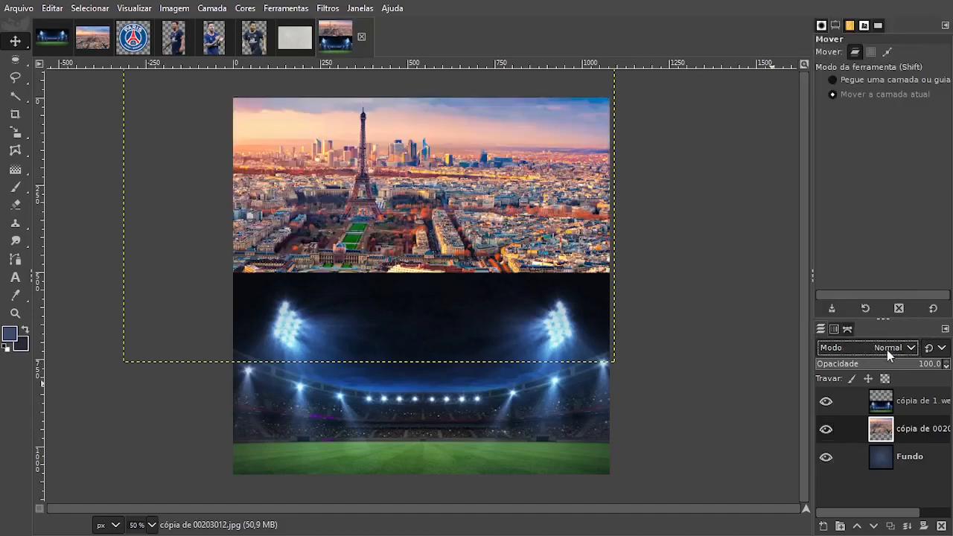
# Try further blend modes on the Paris layer, including Luma/Luminance lighten only, Luma/Luminance darken only, Luz dura, Luz suave and Exclusão.
pyautogui.scroll(-4, 887, 350)
pyautogui.scroll(14, 887, 350)
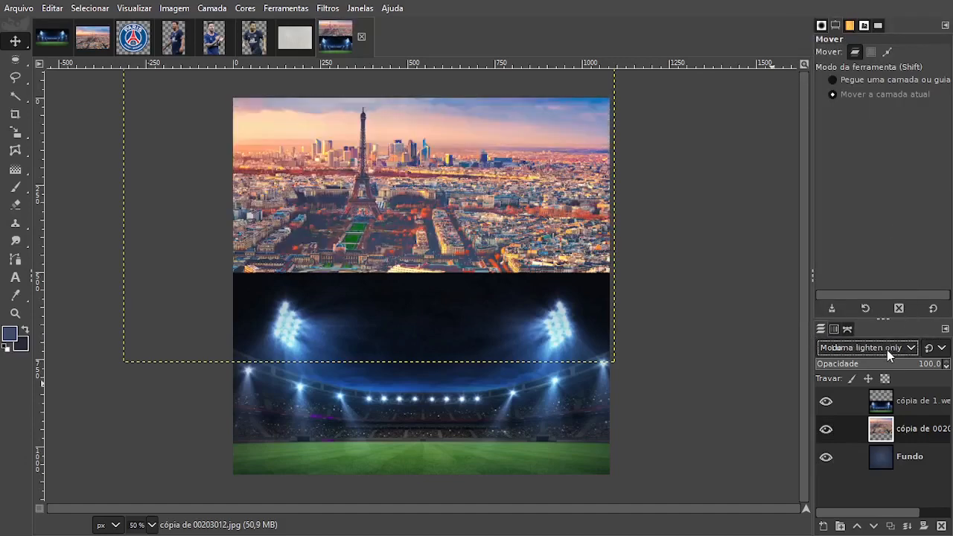
pyautogui.scroll(-5, 887, 350)
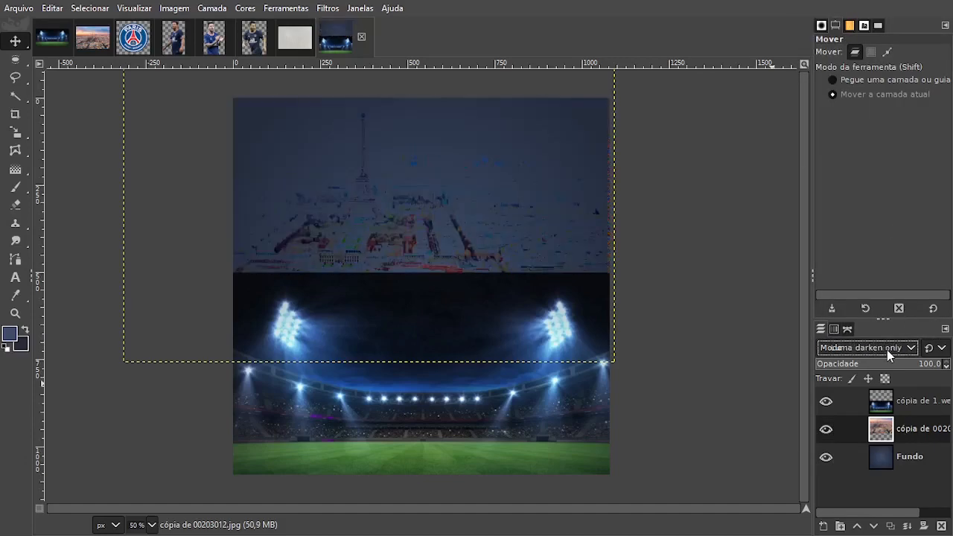
pyautogui.scroll(-2, 887, 350)
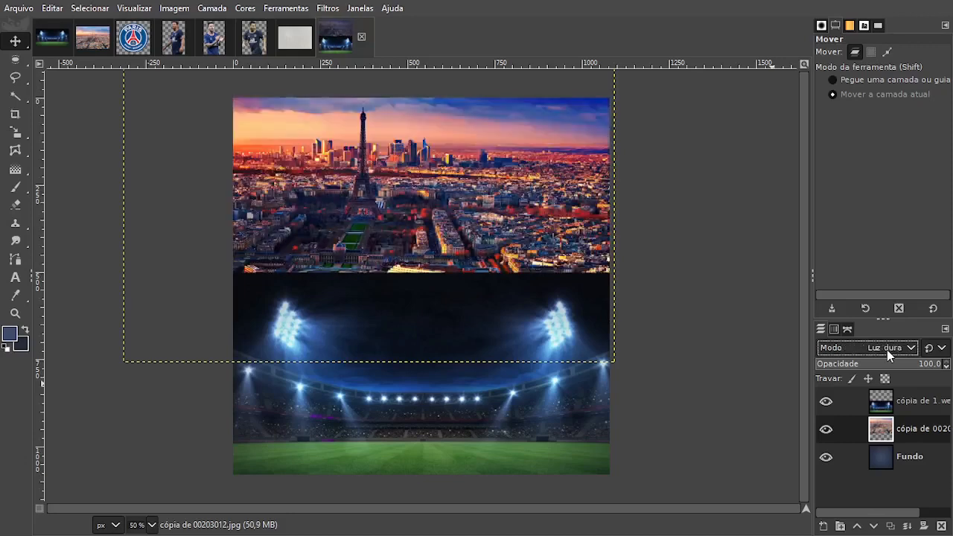
pyautogui.scroll(1, 887, 350)
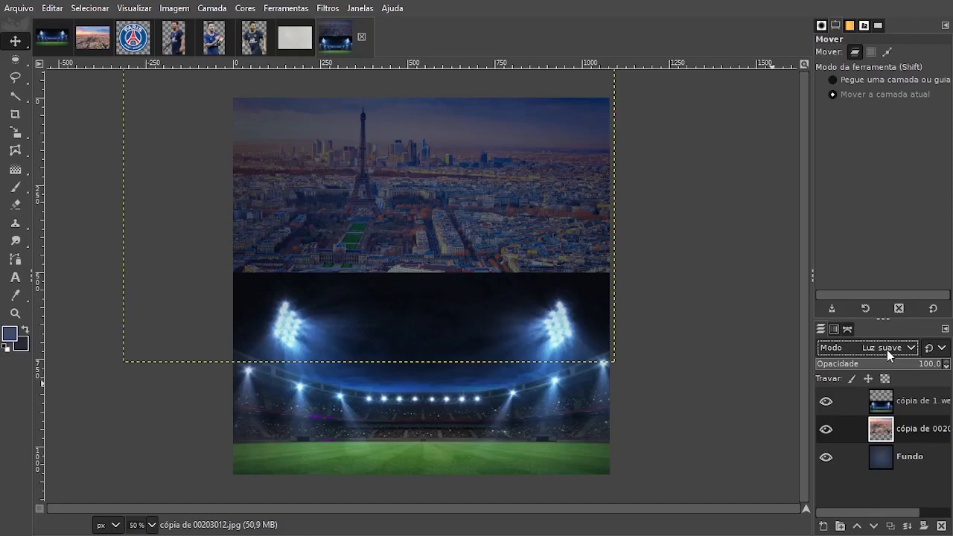
pyautogui.click(887, 348)
pyautogui.click(887, 350)
pyautogui.click(876, 347)
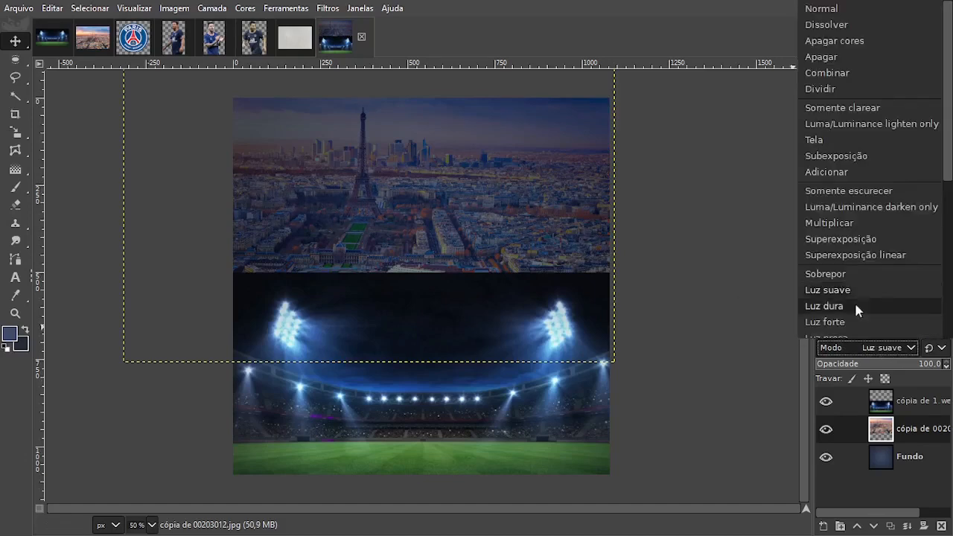
pyautogui.scroll(-3, 852, 294)
pyautogui.click(841, 276)
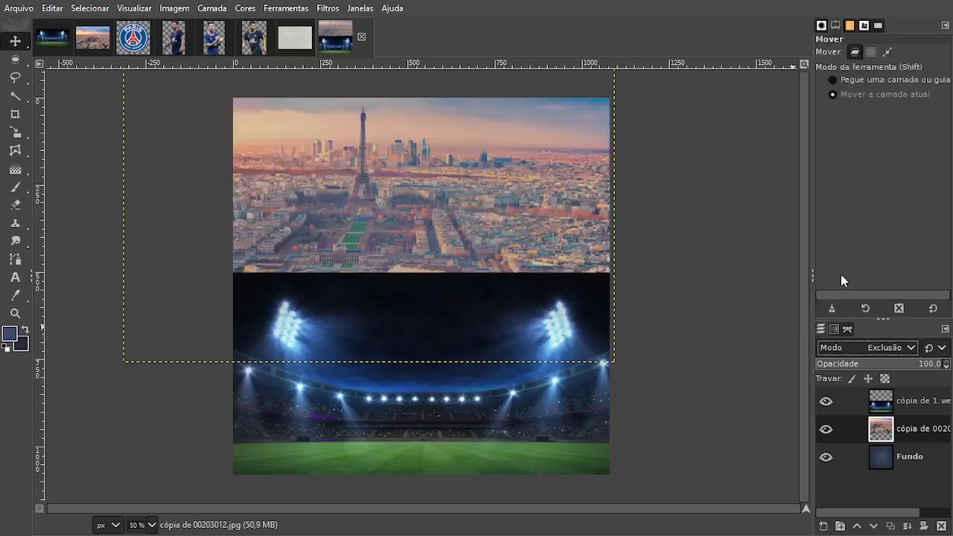
# Set the Paris layer's blend mode to Luz suave.
pyautogui.click(869, 347)
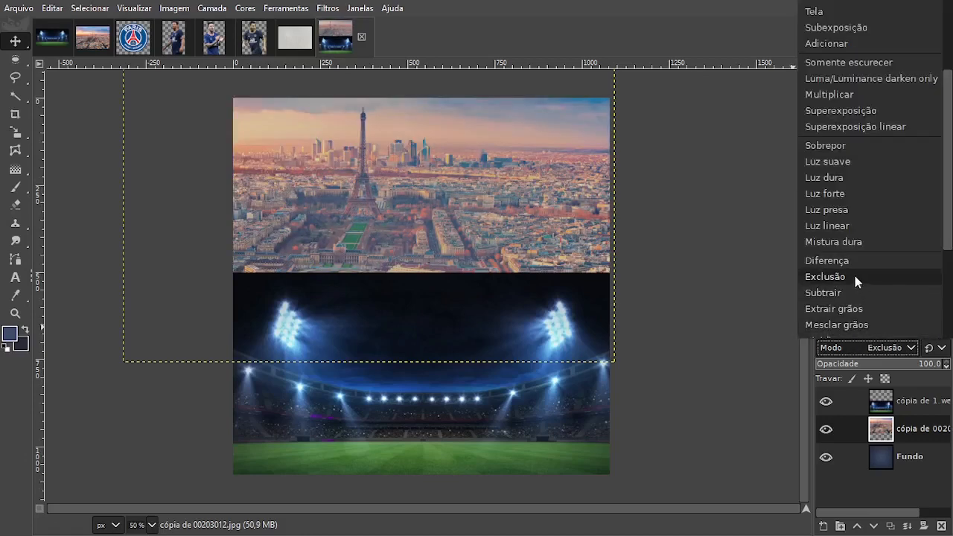
pyautogui.scroll(1, 854, 272)
pyautogui.click(844, 206)
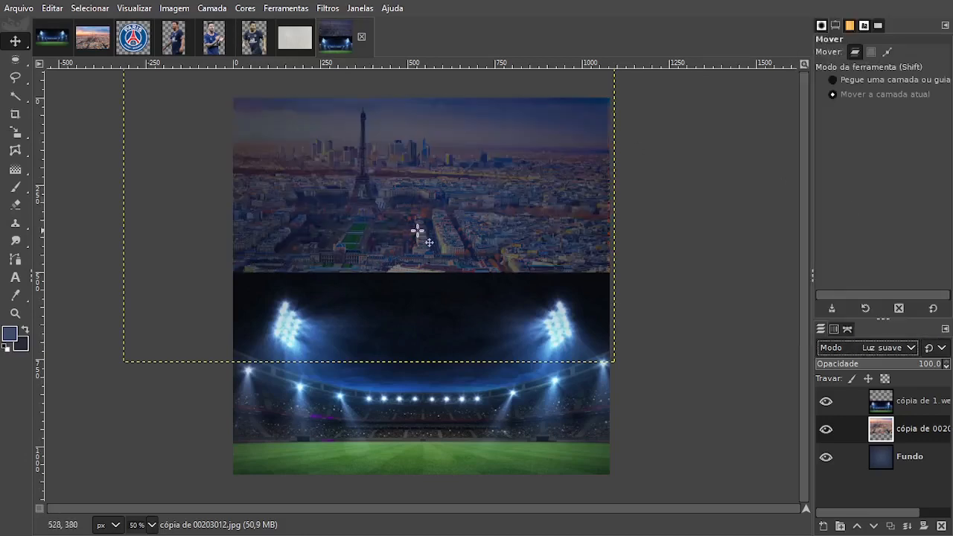
# Set the stadium layer's blend mode to Luz suave and shift the layer slightly down and left.
pyautogui.click(905, 401)
pyautogui.click(887, 347)
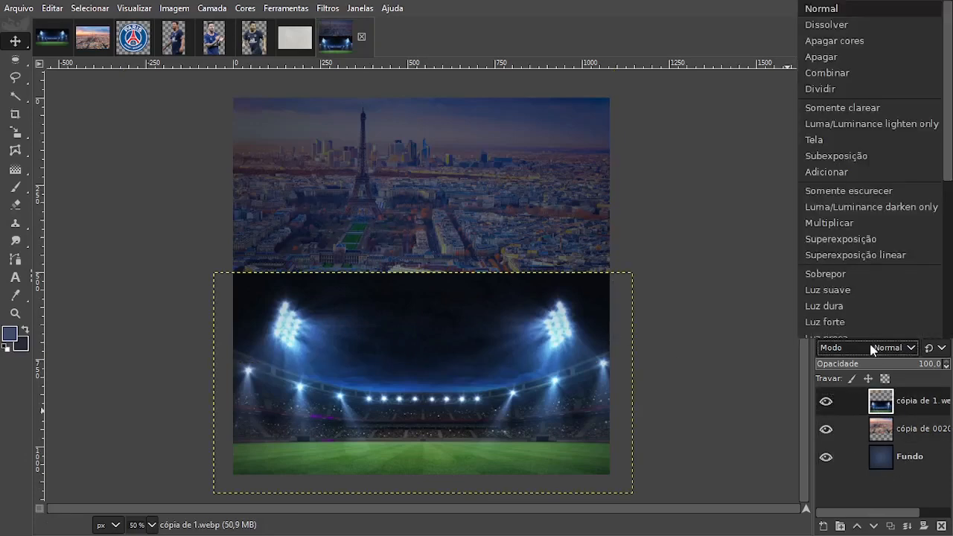
pyautogui.click(854, 290)
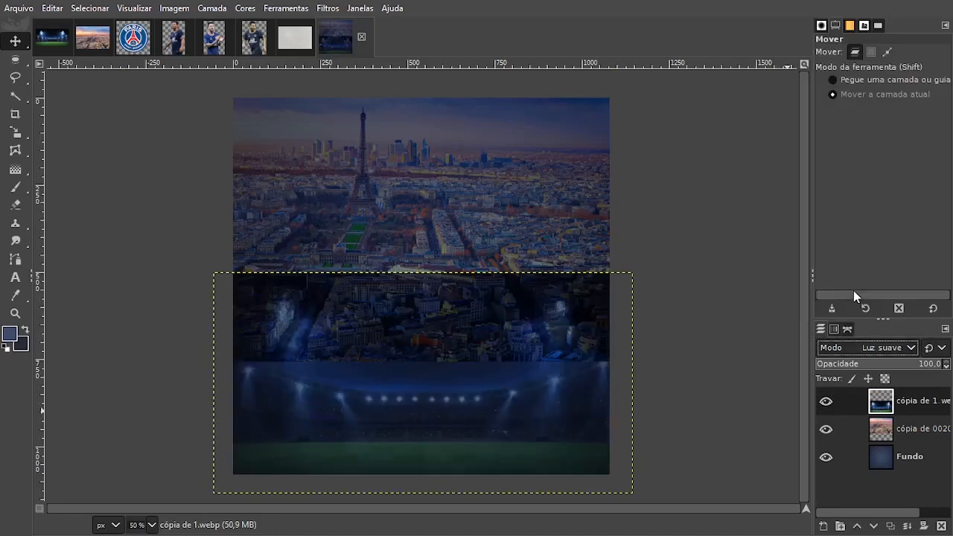
pyautogui.moveTo(577, 452); pyautogui.dragTo(569, 454)
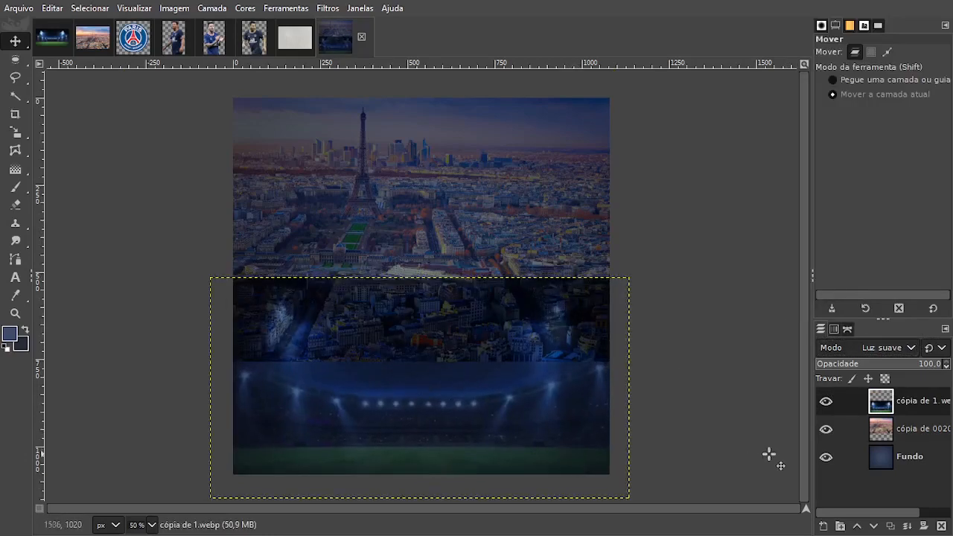
# Add a layer mask to the Paris layer, initialised to Branca (opacidade total).
pyautogui.rightClick(872, 435)
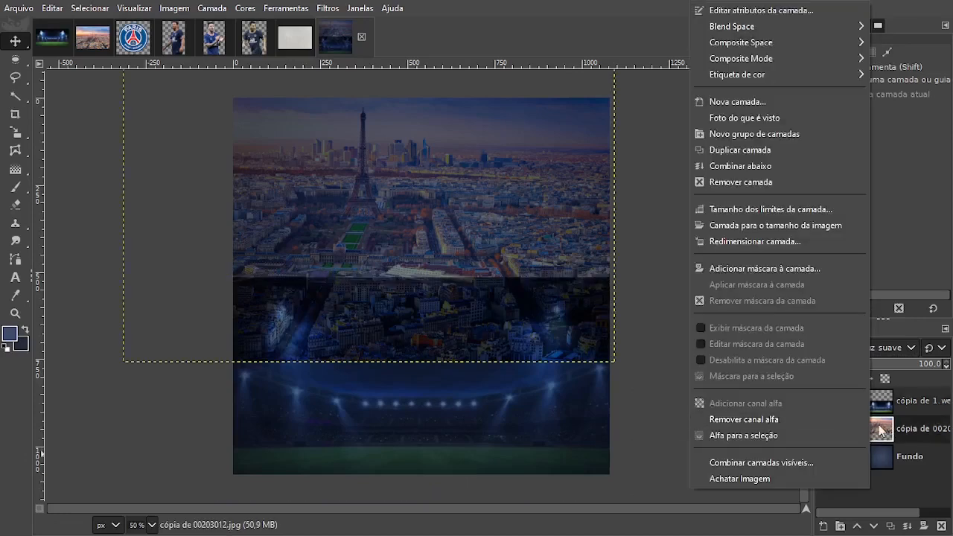
pyautogui.click(777, 269)
pyautogui.click(726, 226)
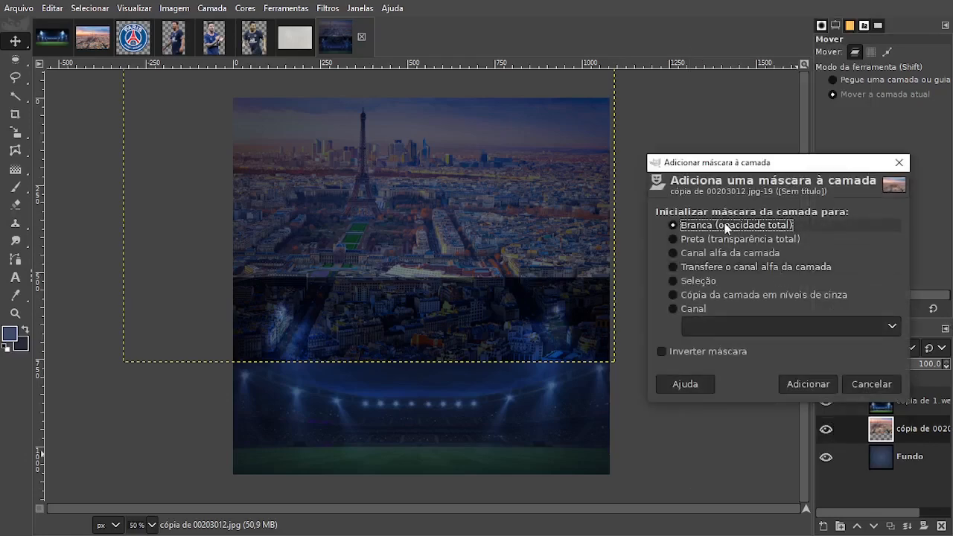
pyautogui.click(812, 384)
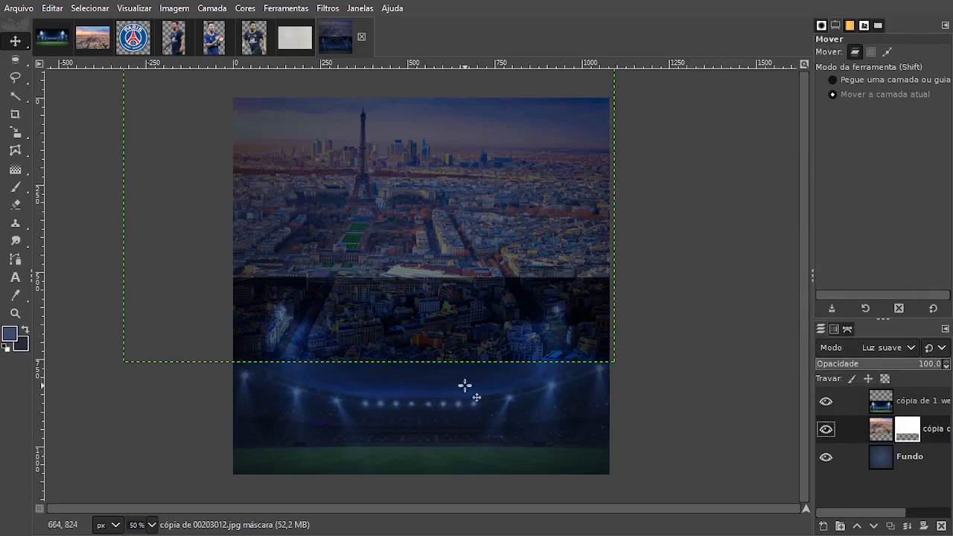
# Paint black with a 1237 px Hardness 075 brush over the lower part of the Paris layer's mask, using default foreground and background colours.
pyautogui.moveTo(11, 246)
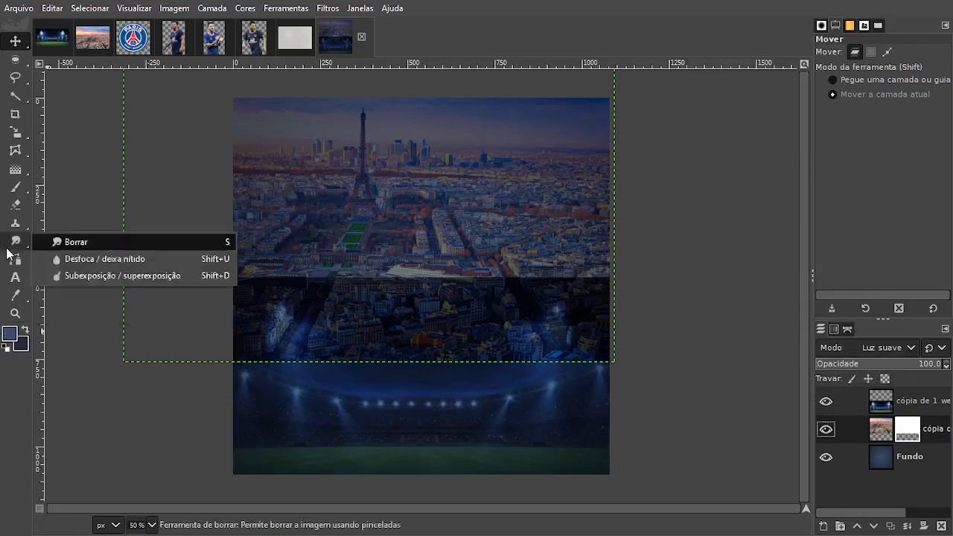
pyautogui.click(5, 347)
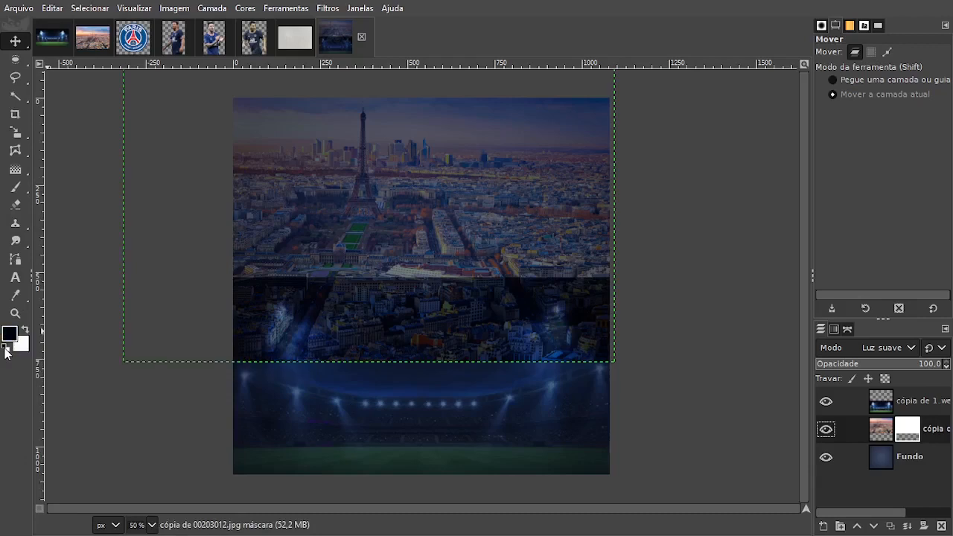
pyautogui.click(14, 187)
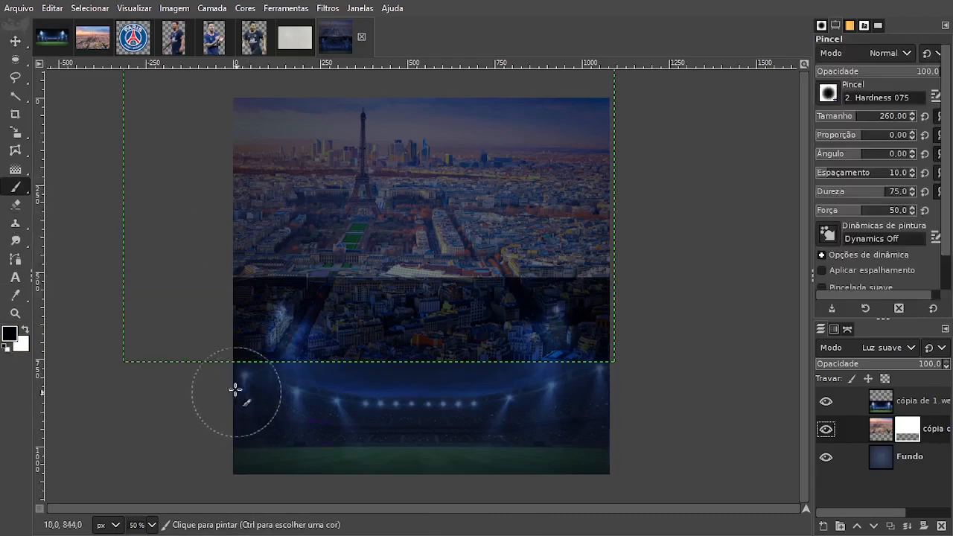
pyautogui.moveTo(859, 123); pyautogui.dragTo(910, 123)
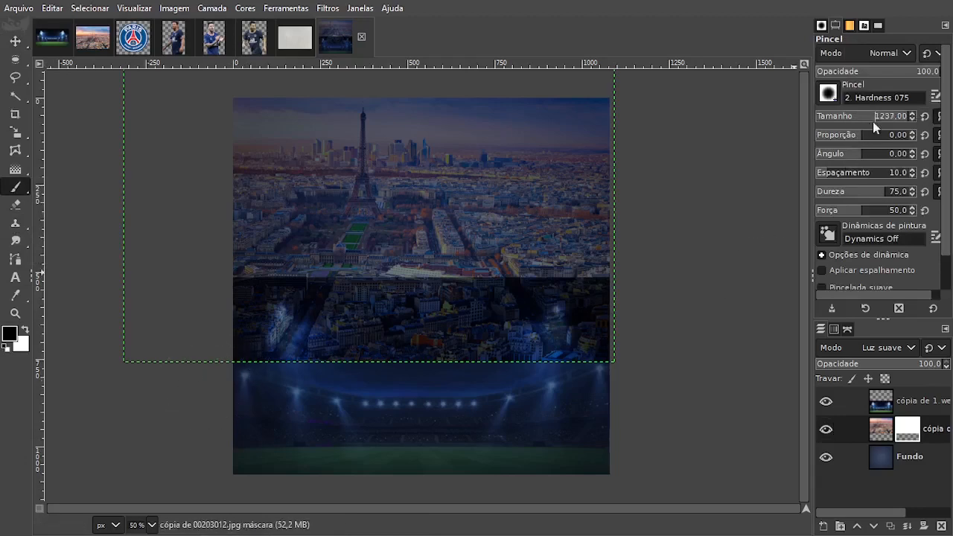
pyautogui.moveTo(142, 481)
pyautogui.mouseDown()
pyautogui.moveTo(224, 487)
pyautogui.moveTo(245, 471)
pyautogui.moveTo(162, 498)
pyautogui.moveTo(532, 510)
pyautogui.moveTo(678, 489)
pyautogui.moveTo(507, 499)
pyautogui.moveTo(568, 489)
pyautogui.moveTo(305, 464)
pyautogui.moveTo(216, 490)
pyautogui.moveTo(457, 504)
pyautogui.moveTo(553, 484)
pyautogui.moveTo(676, 524)
pyautogui.mouseUp()
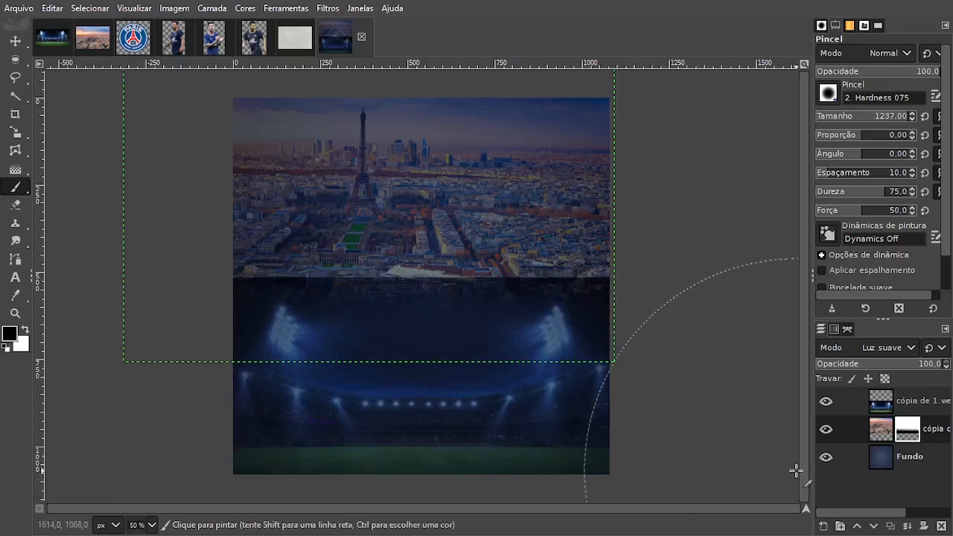
# Add a layer mask to the stadium layer, initialised to Branca (opacidade total), and fade the layer's upper edge.
pyautogui.rightClick(890, 403)
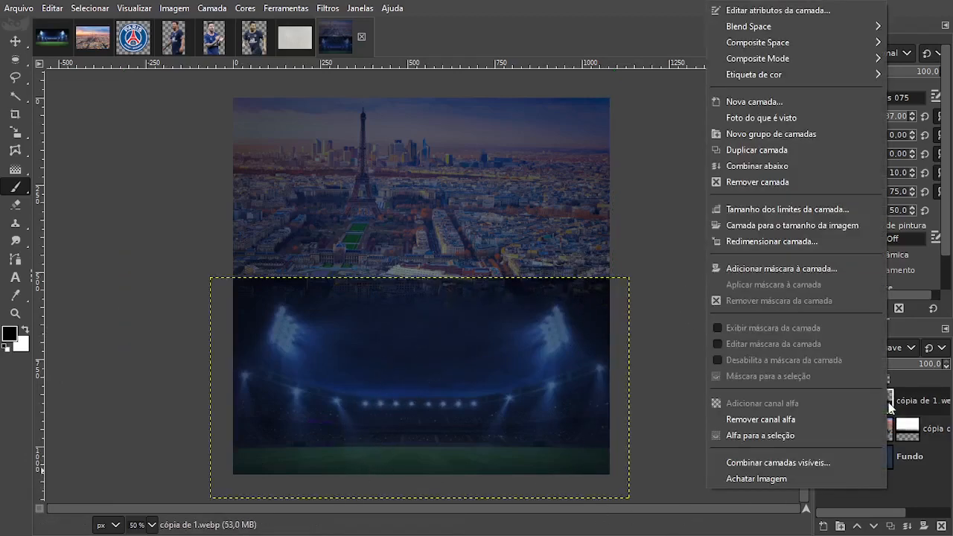
pyautogui.click(775, 269)
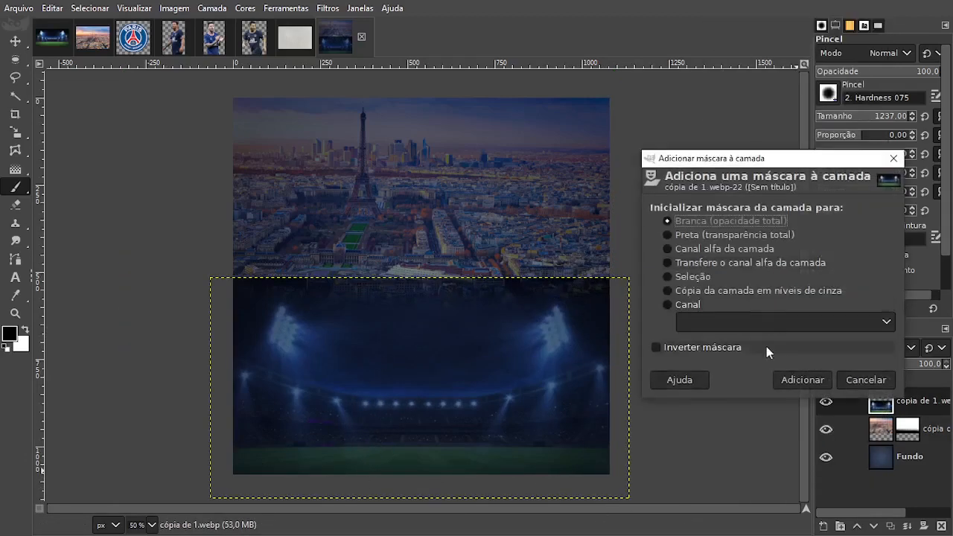
pyautogui.click(803, 380)
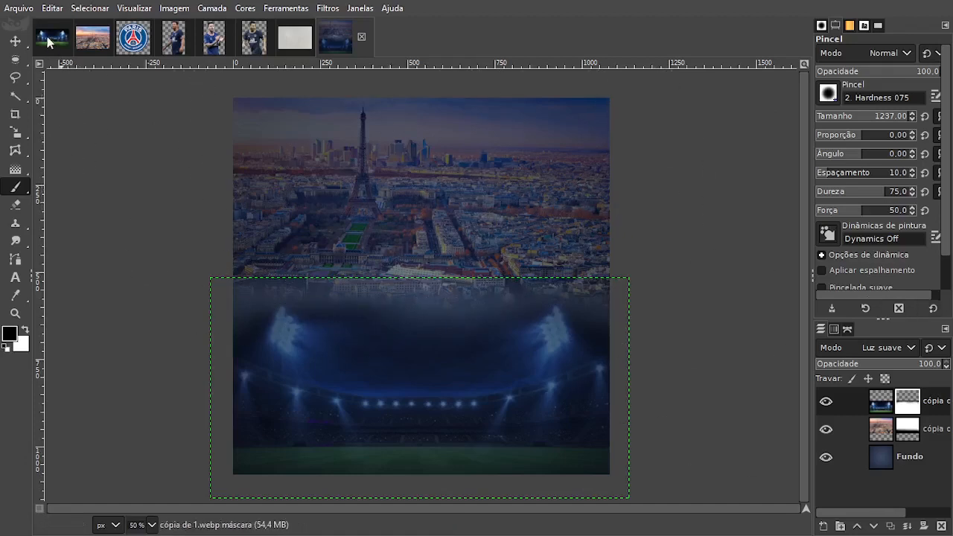
# Move the Paris layer slightly down so the city overlaps the upper part of the stadium.
pyautogui.press('m')
pyautogui.click(883, 432)
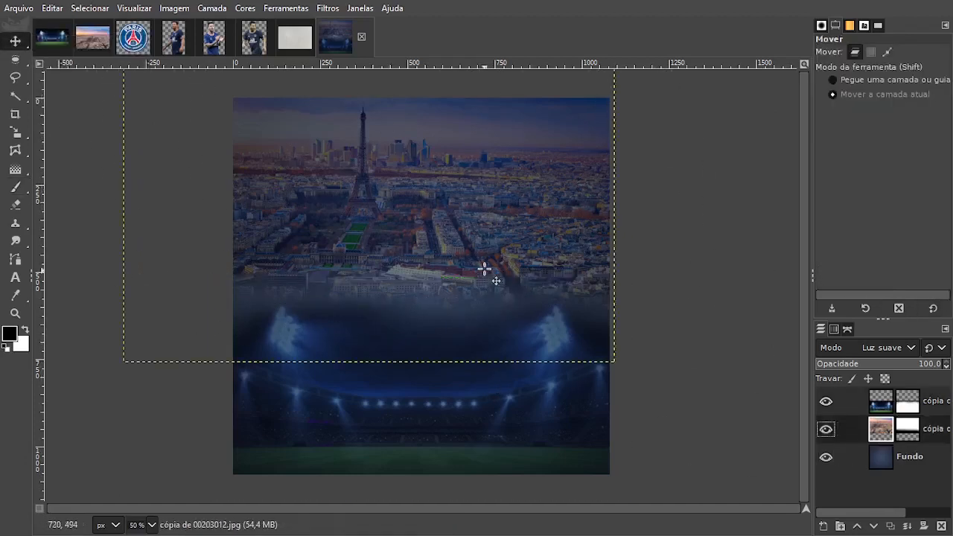
pyautogui.moveTo(485, 268); pyautogui.dragTo(485, 279)
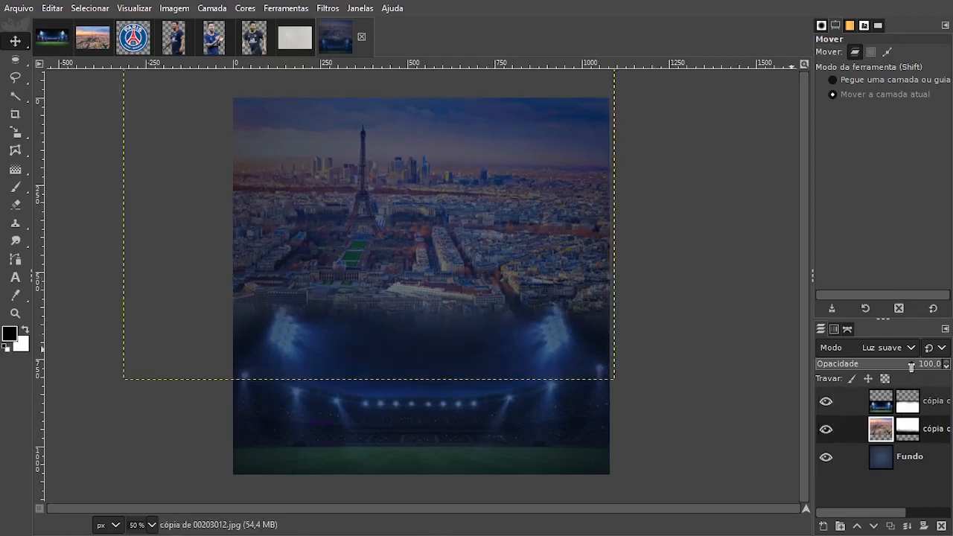
# Lower the Paris layer's opacity to 56 and the stadium layer's opacity to 56.6.
pyautogui.moveTo(921, 366); pyautogui.dragTo(894, 368)
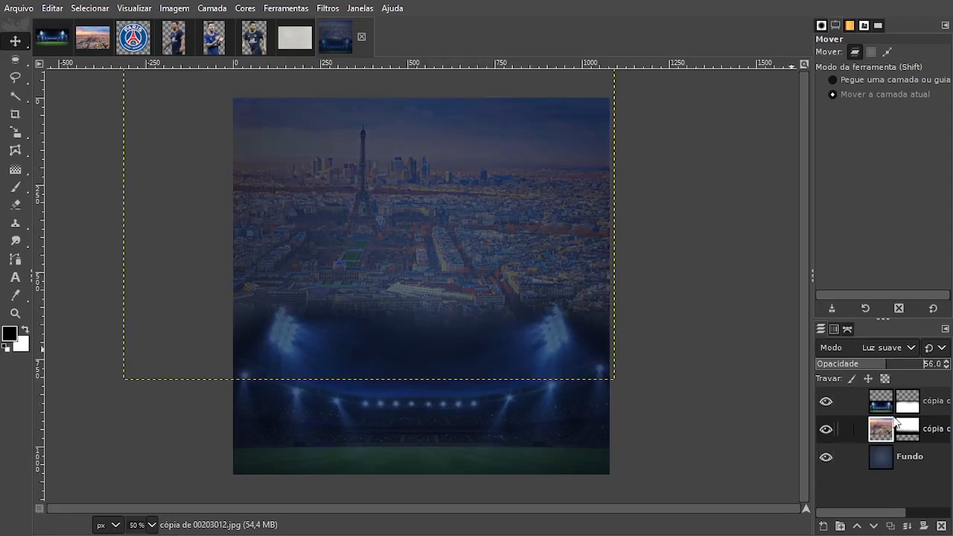
pyautogui.click(885, 400)
pyautogui.click(895, 365)
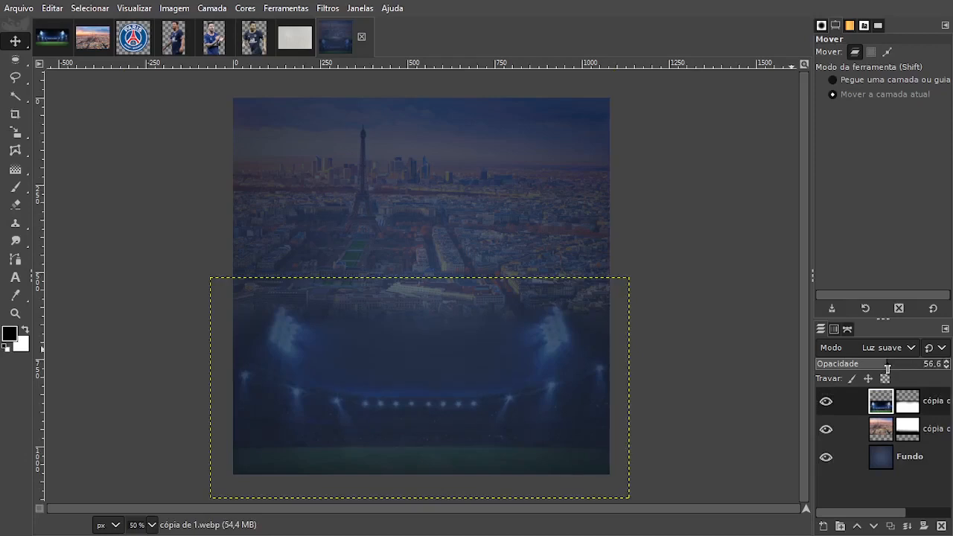
# Copy the grey wall texture image into the poster as a new layer and place it above all other layers.
pyautogui.click(903, 462)
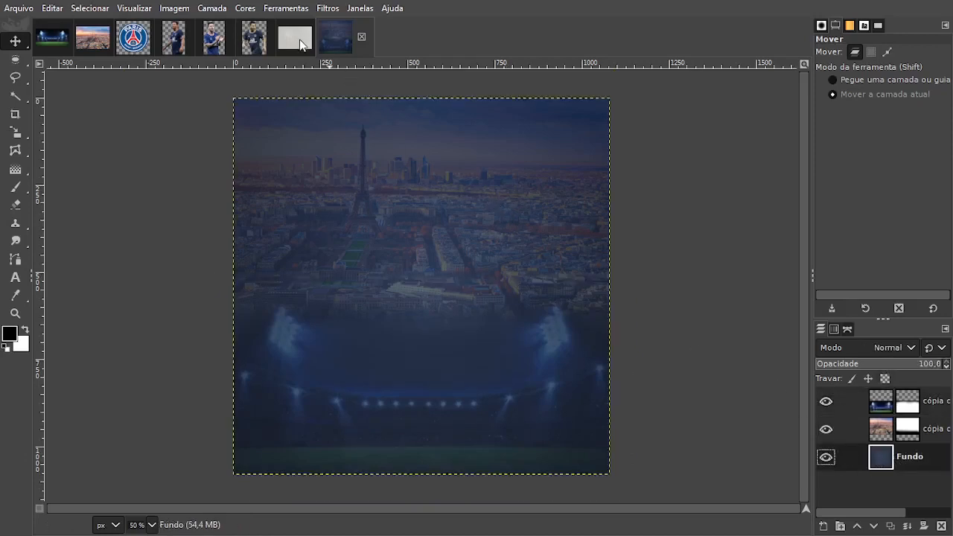
pyautogui.click(300, 43)
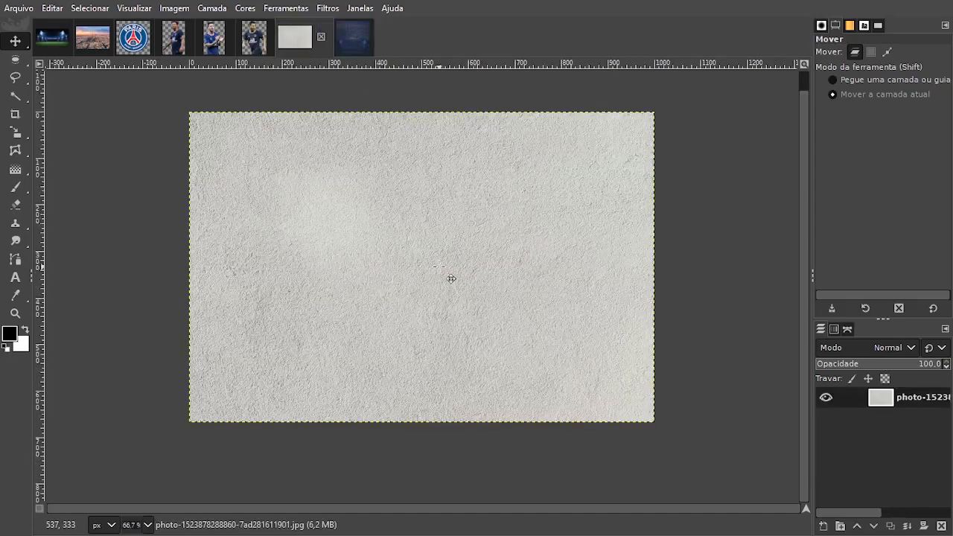
pyautogui.hotkey('ctrl', 'c')
pyautogui.click(351, 39)
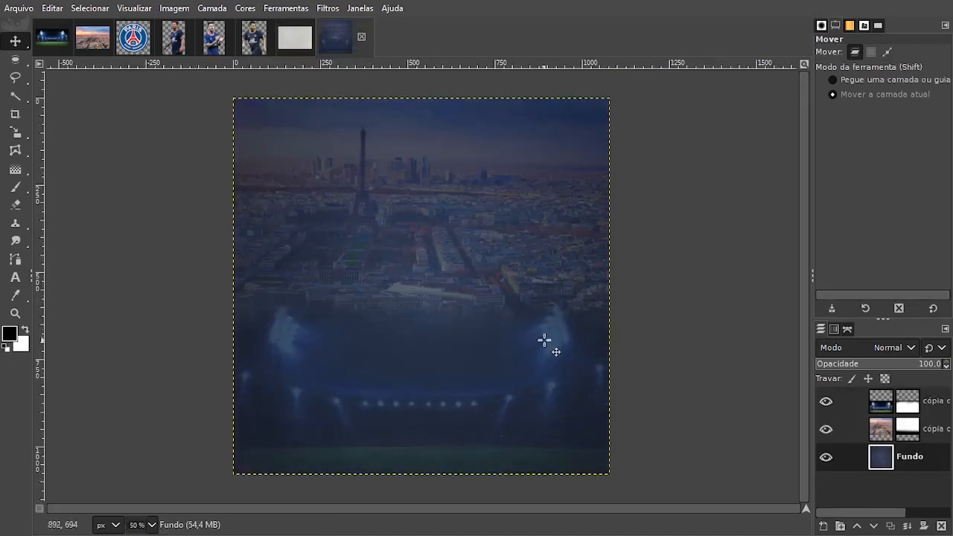
pyautogui.hotkey('ctrl', 'v')
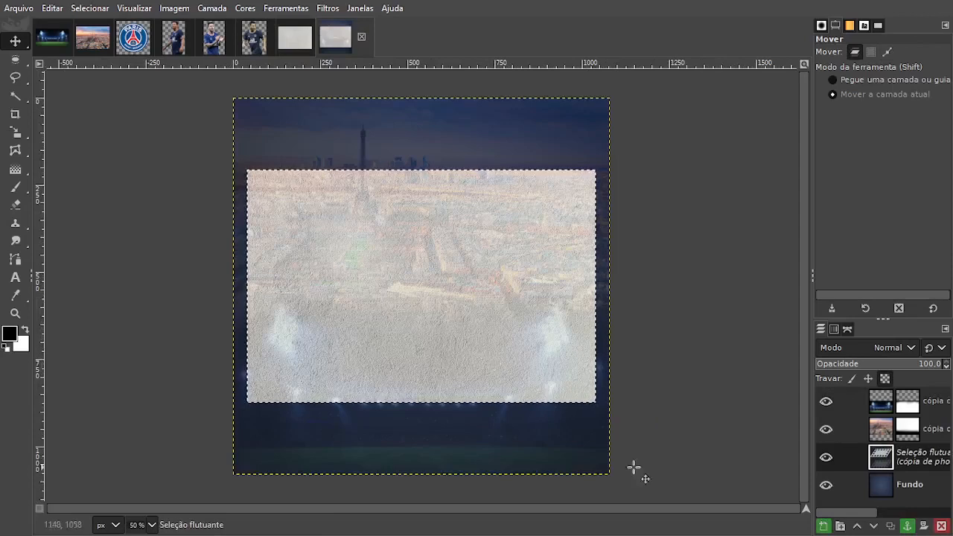
pyautogui.click(823, 529)
pyautogui.moveTo(882, 465); pyautogui.dragTo(875, 394)
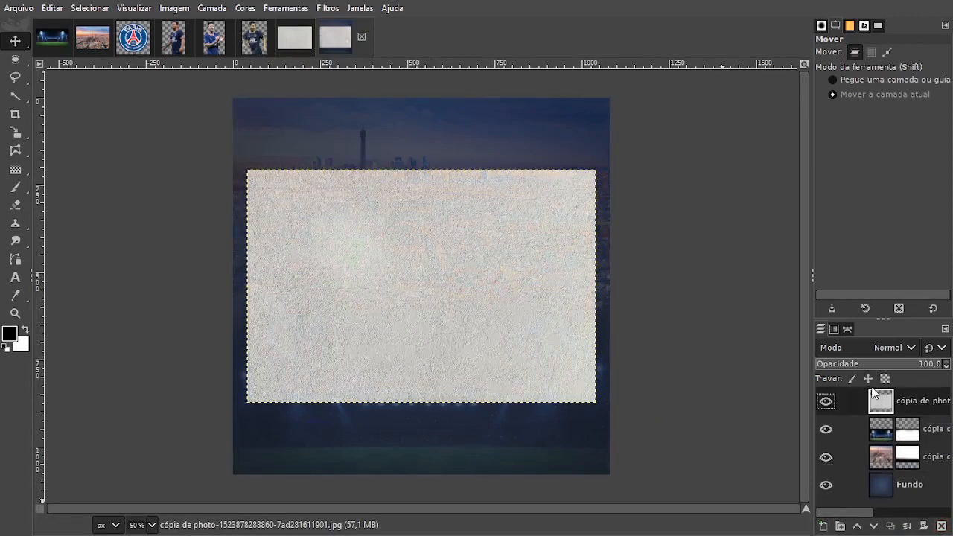
# Scale the texture layer proportionally to 1658 x 1106 px so it covers the whole canvas.
pyautogui.hotkey('shift', 's')
pyautogui.click(583, 350)
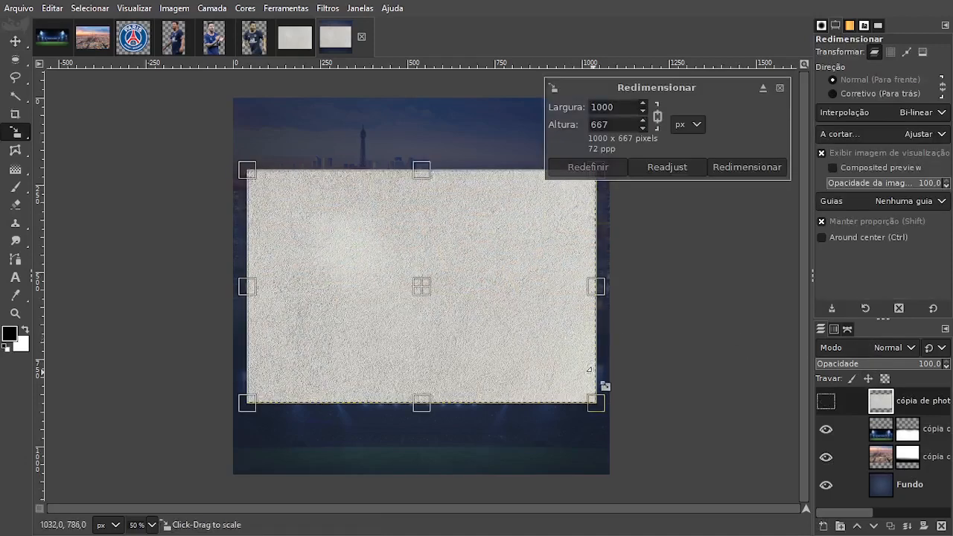
pyautogui.moveTo(605, 394); pyautogui.dragTo(692, 515)
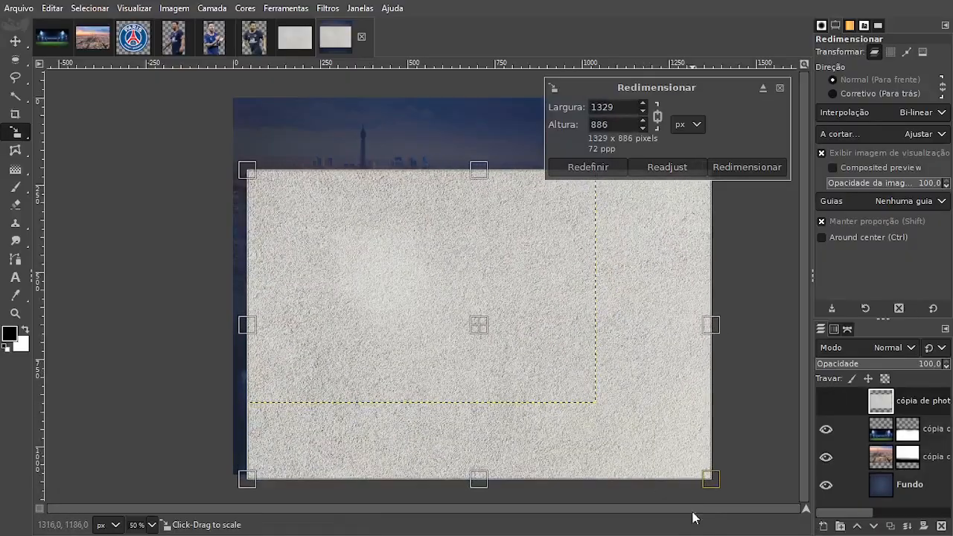
pyautogui.moveTo(362, 236); pyautogui.dragTo(237, 153)
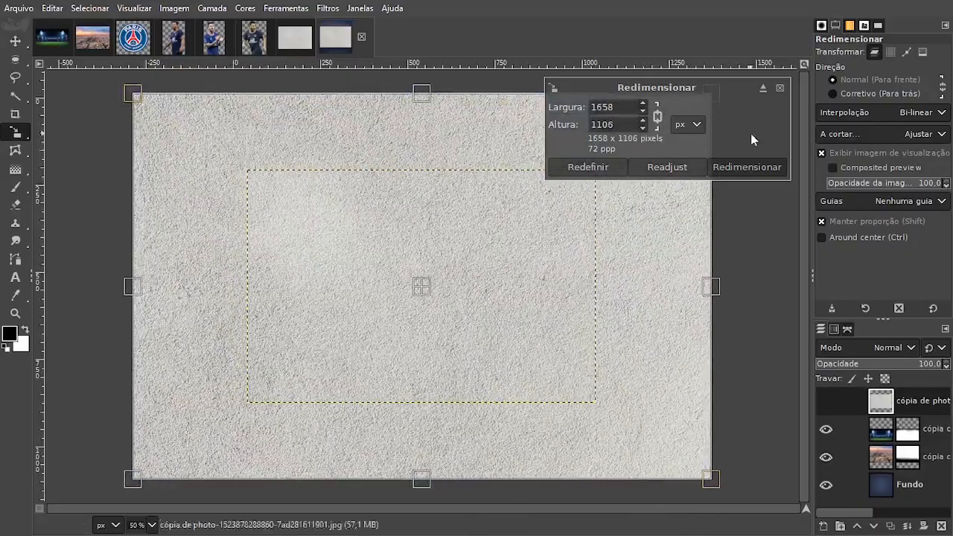
pyautogui.click(747, 167)
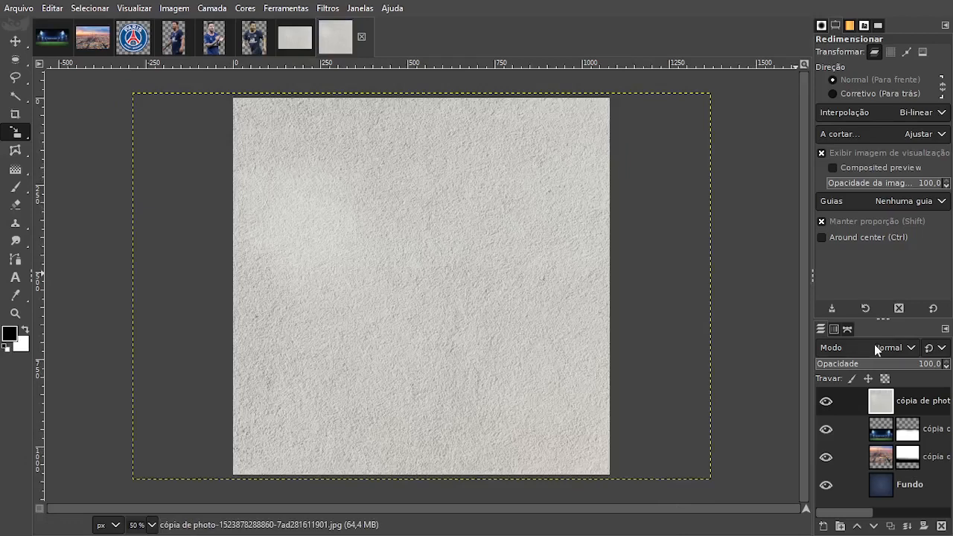
# Try the Dissolver, Dividir and Multiplicar blend modes on the texture layer and settle on Superexposição.
pyautogui.scroll(-1, 878, 347)
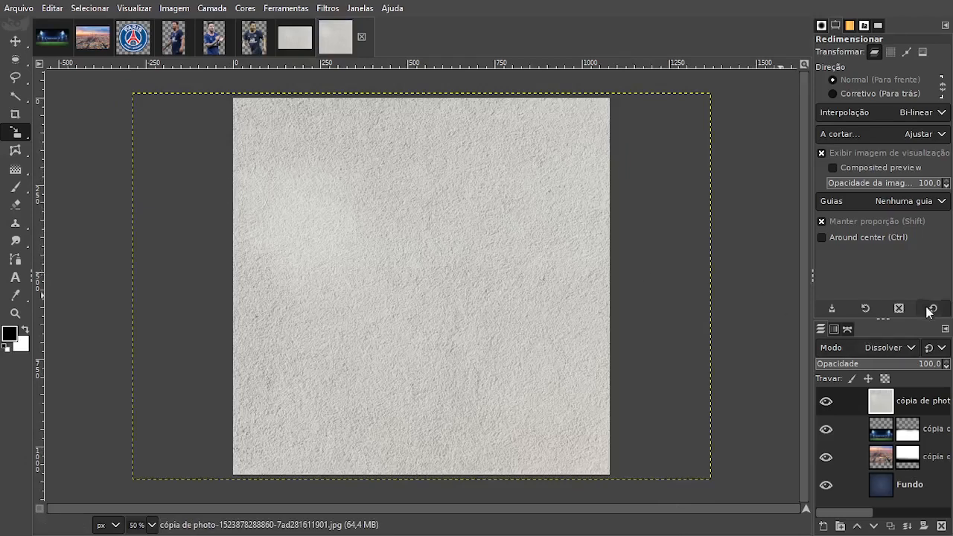
pyautogui.scroll(-1, 894, 356)
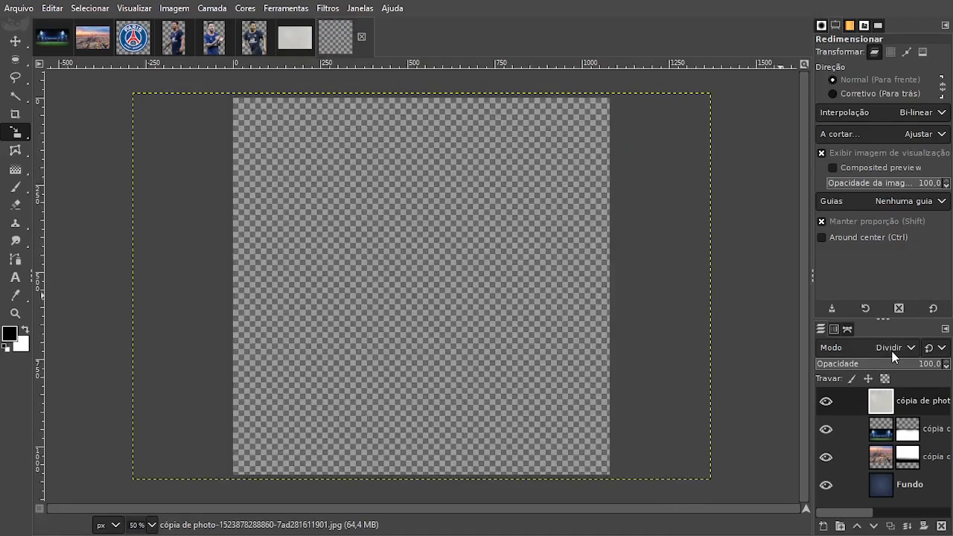
pyautogui.scroll(-6, 894, 356)
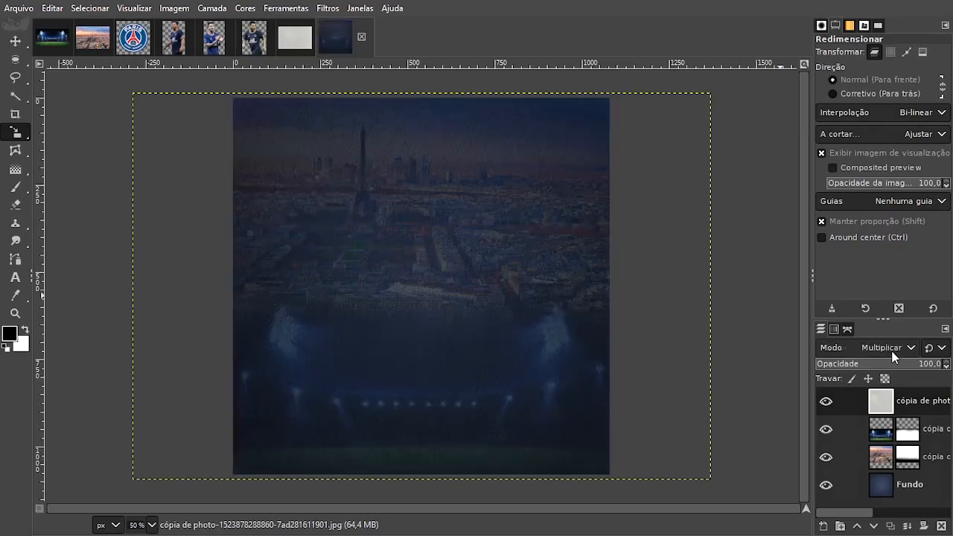
pyautogui.scroll(-1, 894, 356)
pyautogui.scroll(-1, 894, 356)
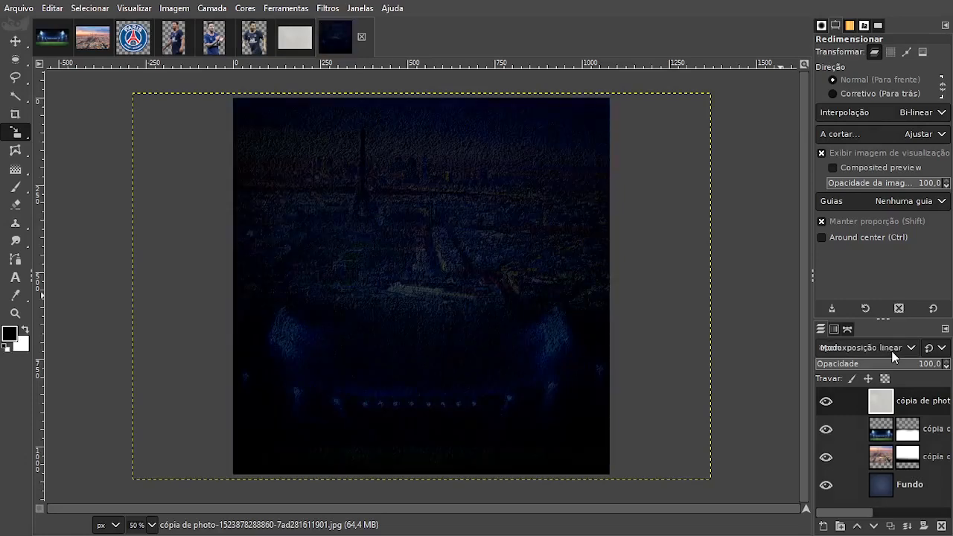
pyautogui.scroll(1, 894, 356)
# Reduce the texture layer's opacity to 37.9.
pyautogui.moveTo(931, 364); pyautogui.dragTo(855, 364)
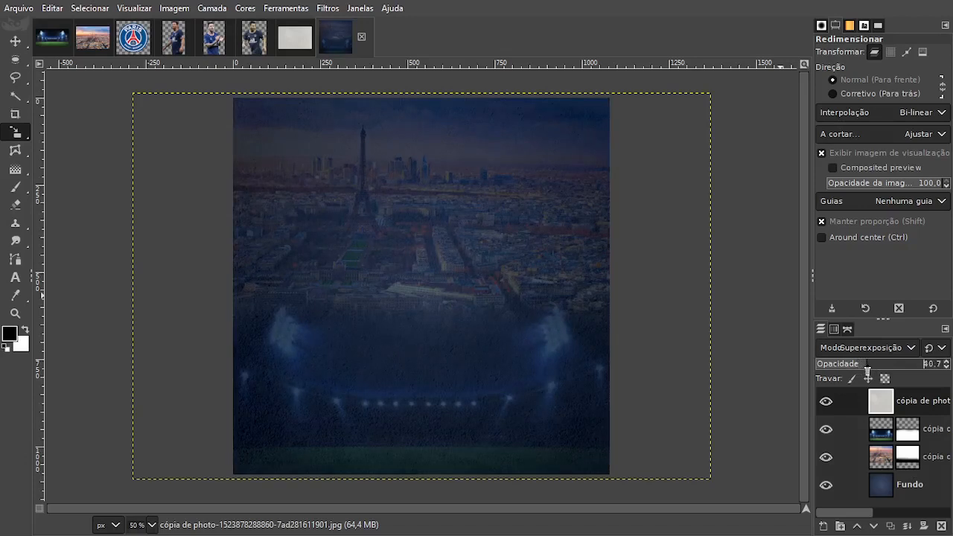
pyautogui.moveTo(868, 364); pyautogui.dragTo(859, 364)
pyautogui.click(836, 403)
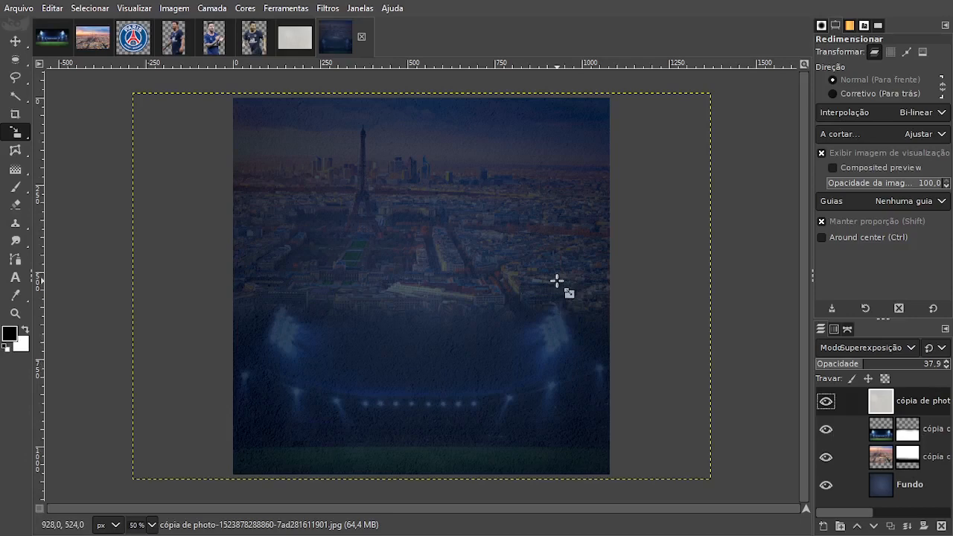
# Create a layer group and put the texture, stadium, Paris and Fundo layers inside it.
pyautogui.click(839, 526)
pyautogui.moveTo(881, 432); pyautogui.dragTo(884, 404)
pyautogui.moveTo(881, 458)
pyautogui.mouseDown()
pyautogui.moveTo(886, 450)
pyautogui.moveTo(886, 498)
pyautogui.moveTo(887, 471)
pyautogui.mouseUp()
pyautogui.scroll(-2, 874, 481)
pyautogui.scroll(2, 875, 415)
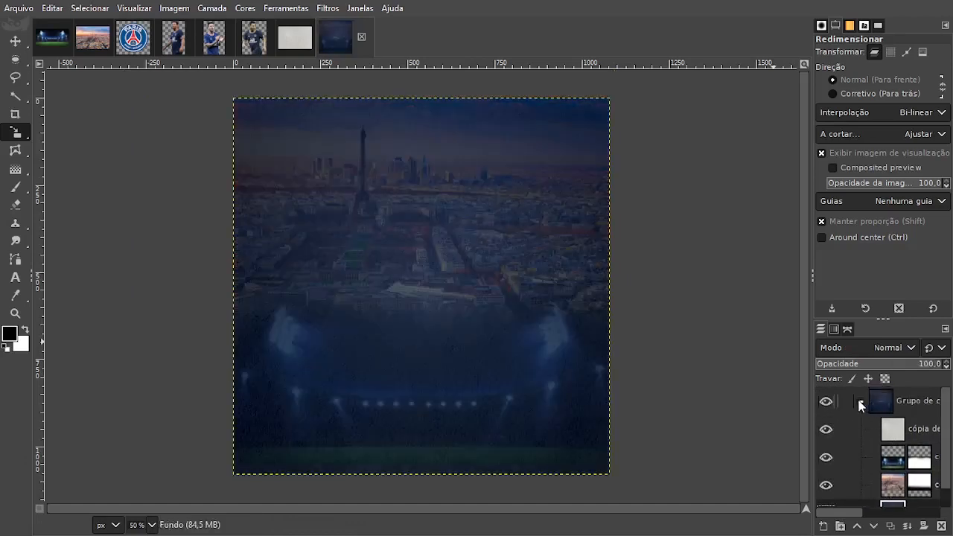
# Rename the layer group to Background.
pyautogui.click(860, 402)
pyautogui.click(909, 407)
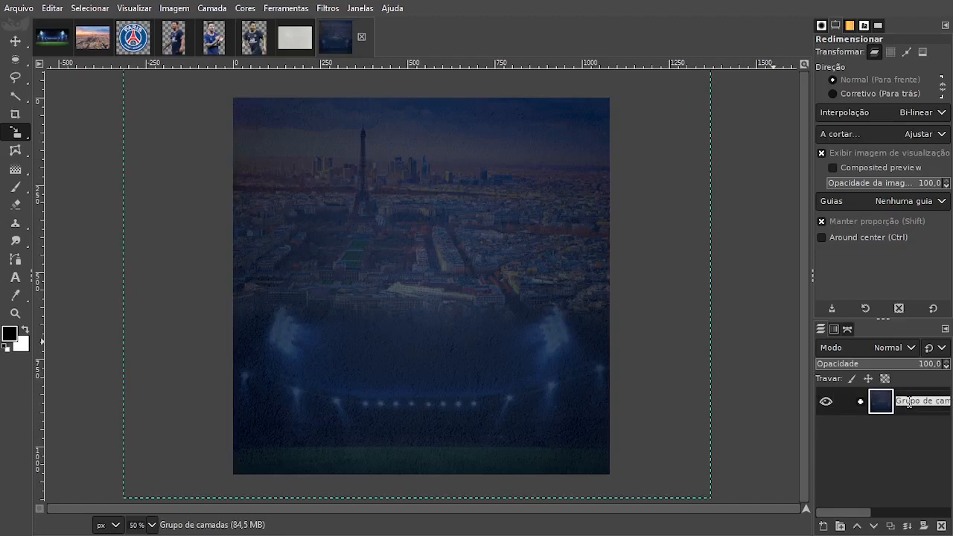
pyautogui.write('Background')
pyautogui.press('Return')
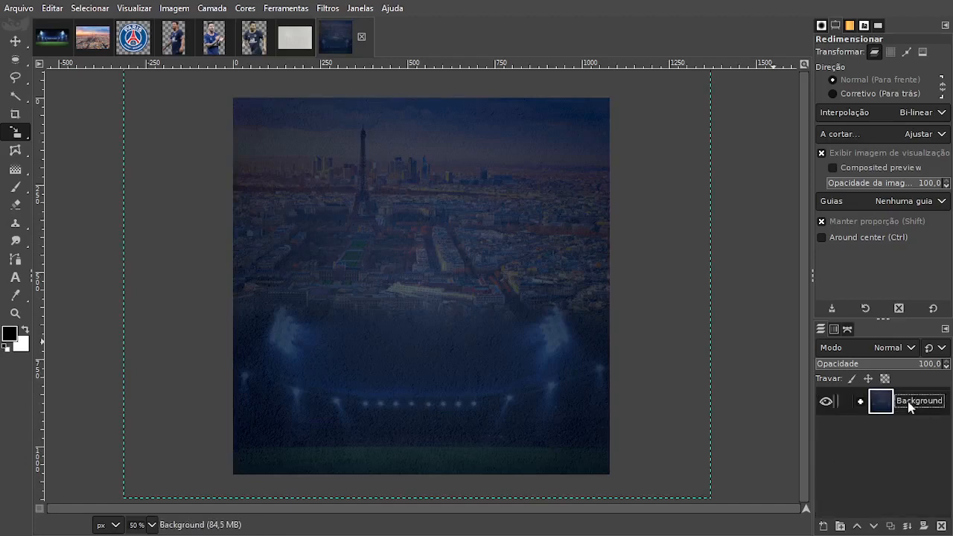
pyautogui.click(860, 402)
# Copy the Paris Saint-Germain logo image into the poster as a new layer above the Background group.
pyautogui.click(134, 48)
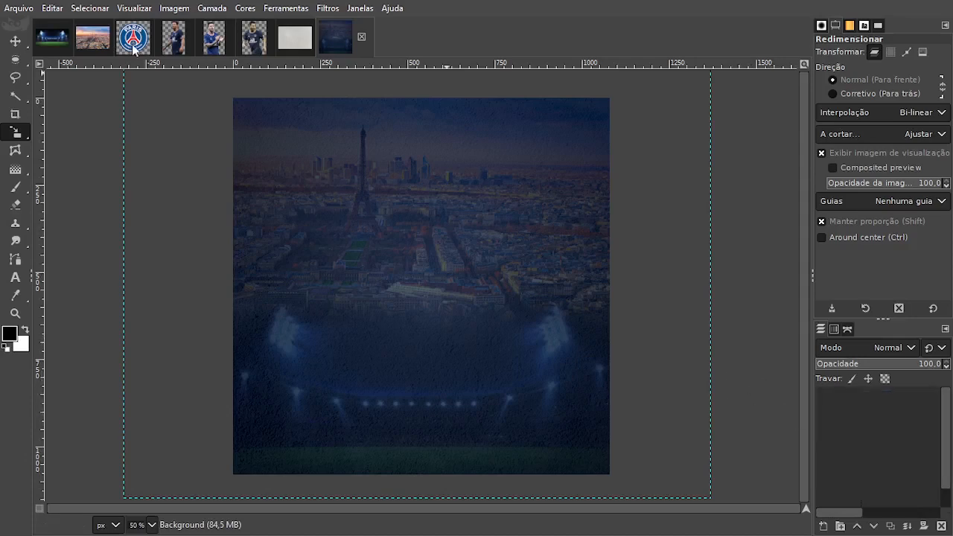
pyautogui.click(15, 40)
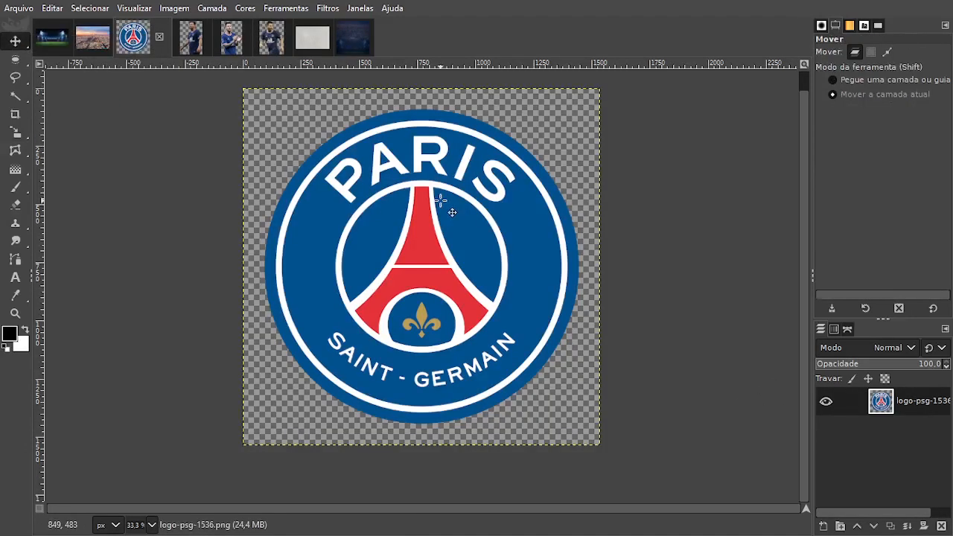
pyautogui.hotkey('ctrl', 'c')
pyautogui.click(354, 37)
pyautogui.hotkey('ctrl', 'v')
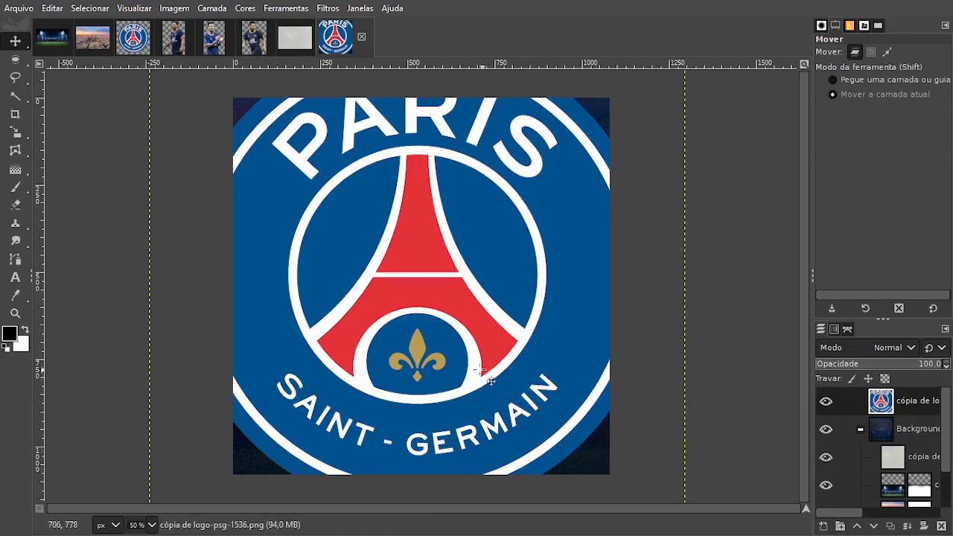
# Scale the PSG logo layer down proportionally so it fits inside the canvas with a margin on all sides.
pyautogui.hotkey('shift', 's')
pyautogui.click(585, 421)
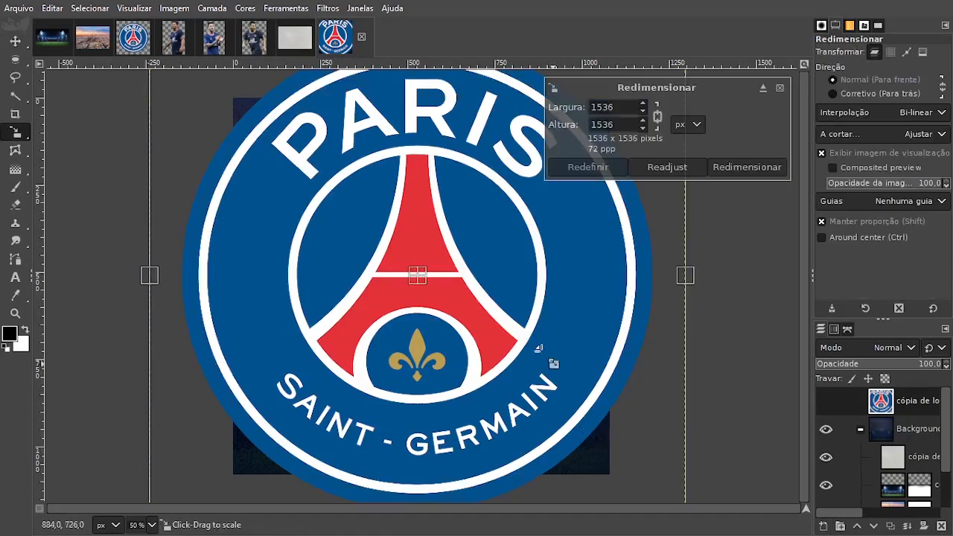
pyautogui.moveTo(634, 427); pyautogui.dragTo(477, 265)
pyautogui.moveTo(330, 192); pyautogui.dragTo(415, 260)
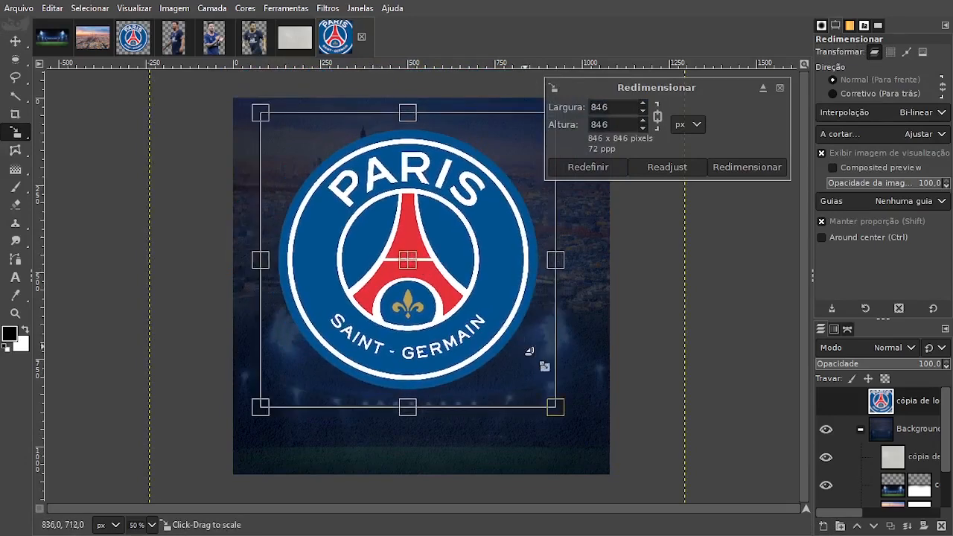
pyautogui.moveTo(526, 349); pyautogui.dragTo(568, 394)
pyautogui.moveTo(445, 298); pyautogui.dragTo(438, 297)
pyautogui.click(770, 167)
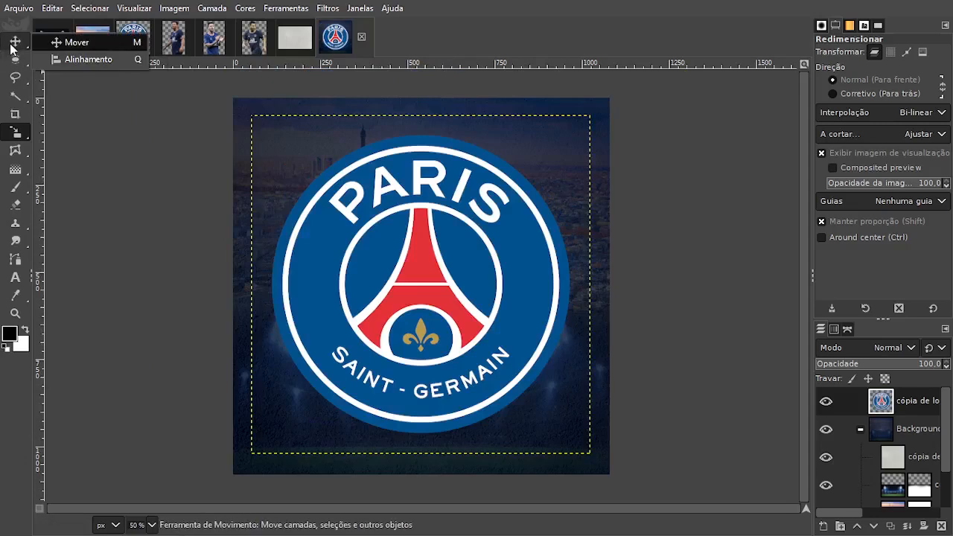
# Center the logo layer on the canvas both horizontally and vertically with the Align tool.
pyautogui.click(57, 59)
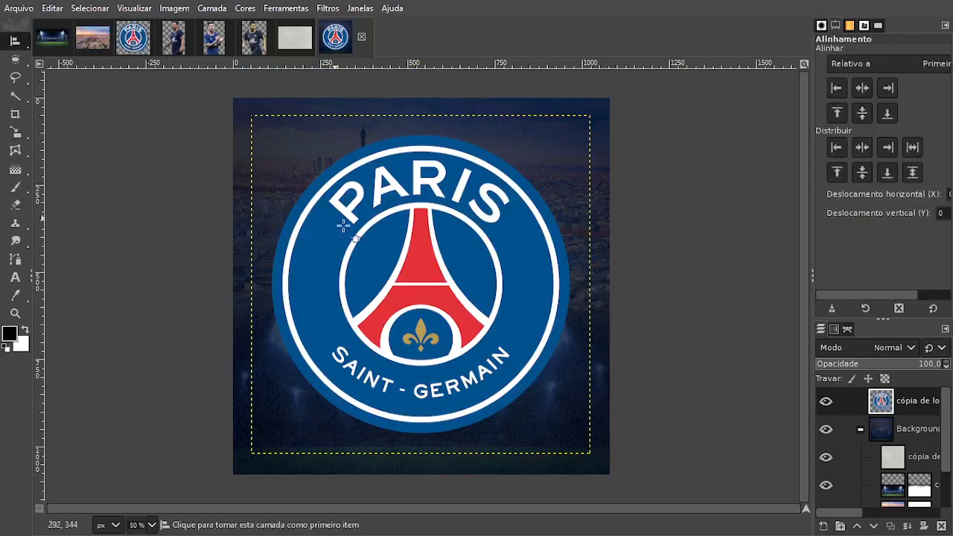
pyautogui.click(423, 277)
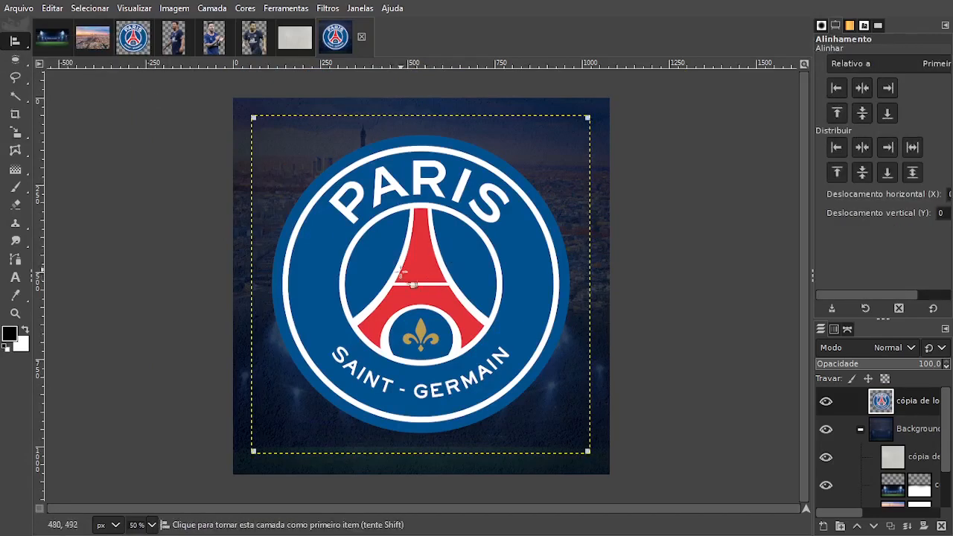
pyautogui.click(868, 89)
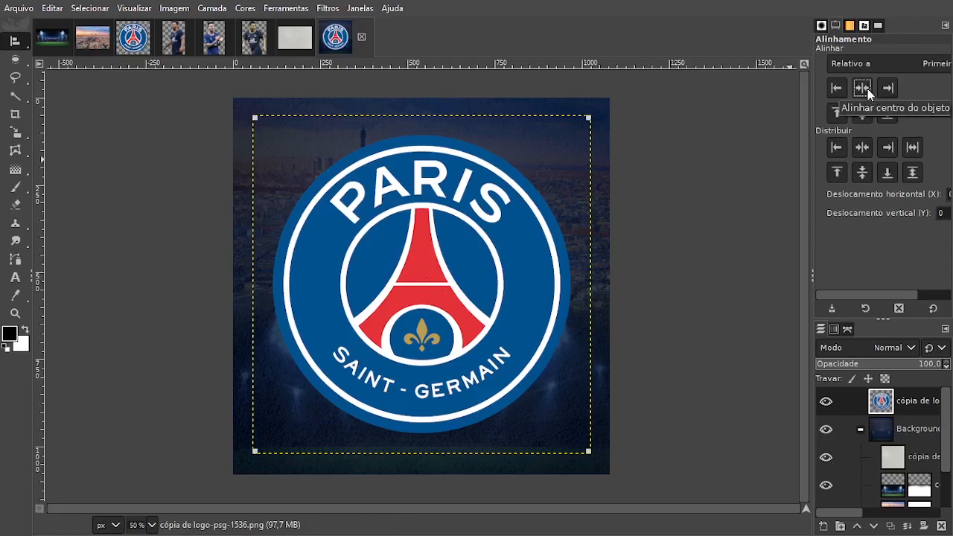
pyautogui.click(863, 116)
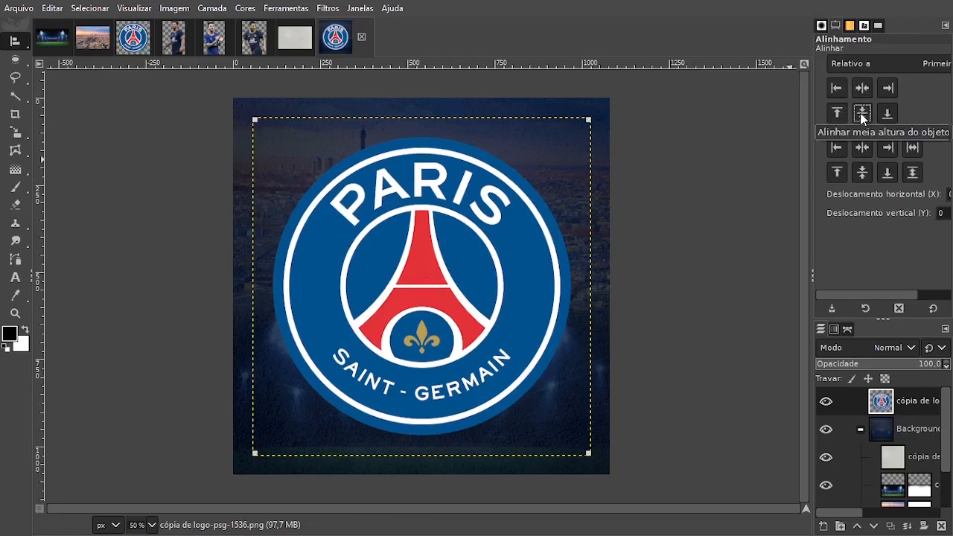
# Move the logo layer into the Background group, between the Paris layer and the Fundo layer.
pyautogui.moveTo(15, 40)
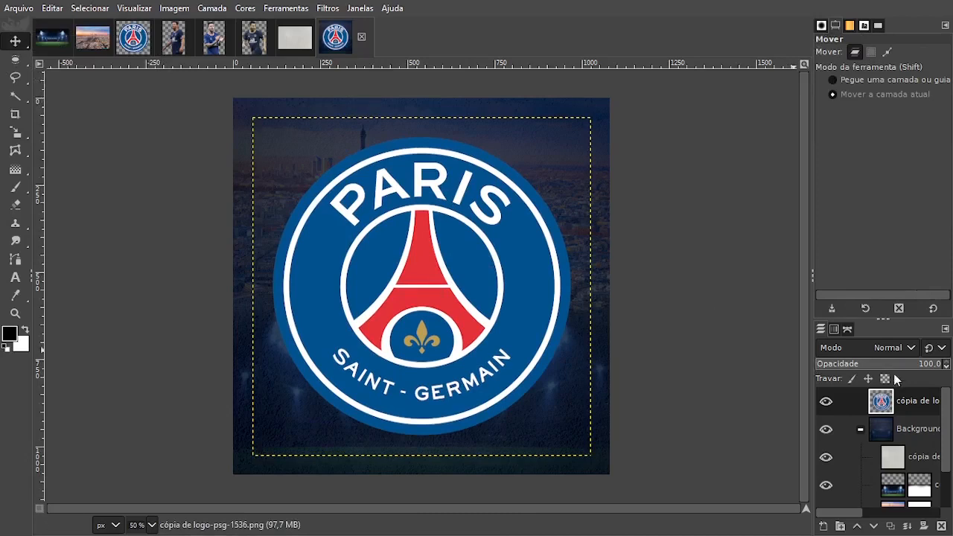
pyautogui.moveTo(888, 402); pyautogui.dragTo(906, 493)
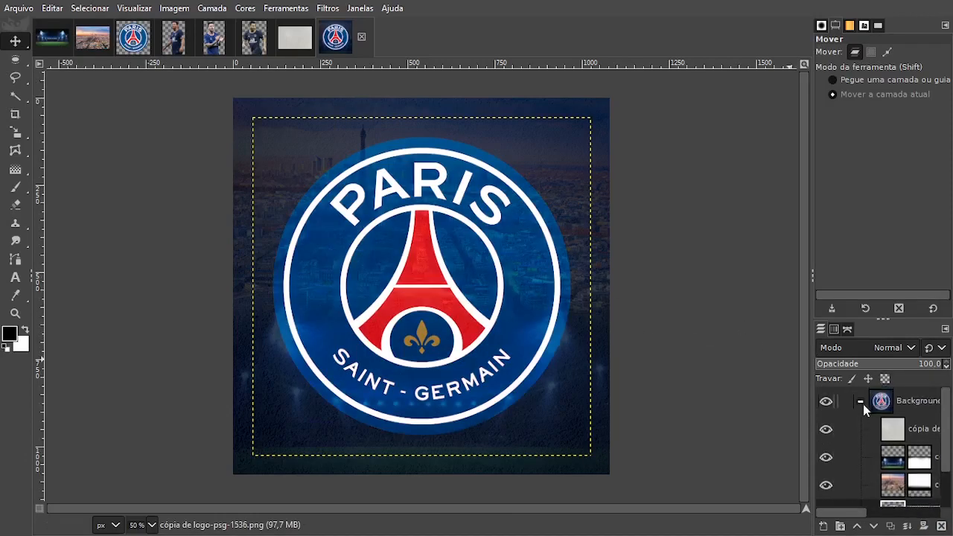
pyautogui.scroll(-1, 863, 404)
# Try out different blend modes on the logo layer, such as Adicionar, Luz dura, Exclusão and Valor HSV.
pyautogui.scroll(-3, 854, 350)
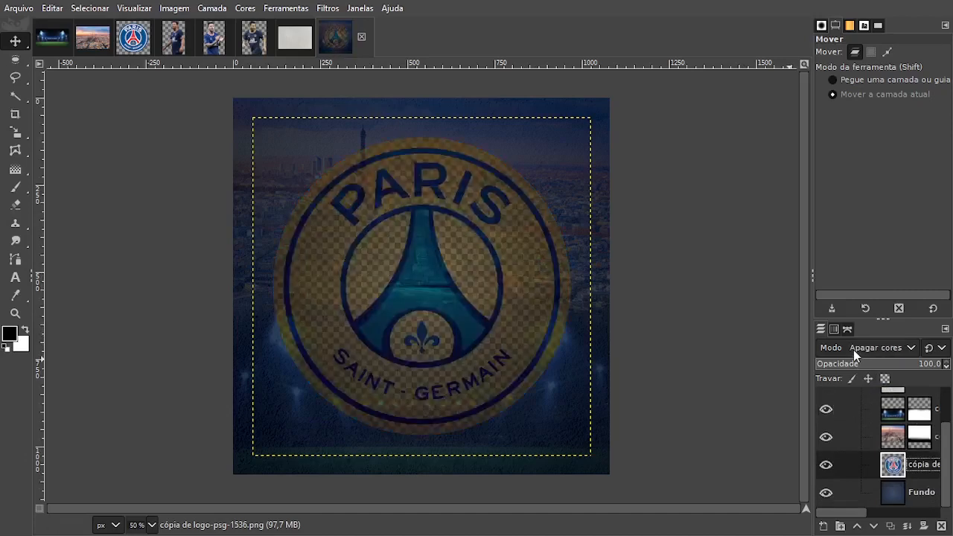
pyautogui.scroll(-4, 854, 349)
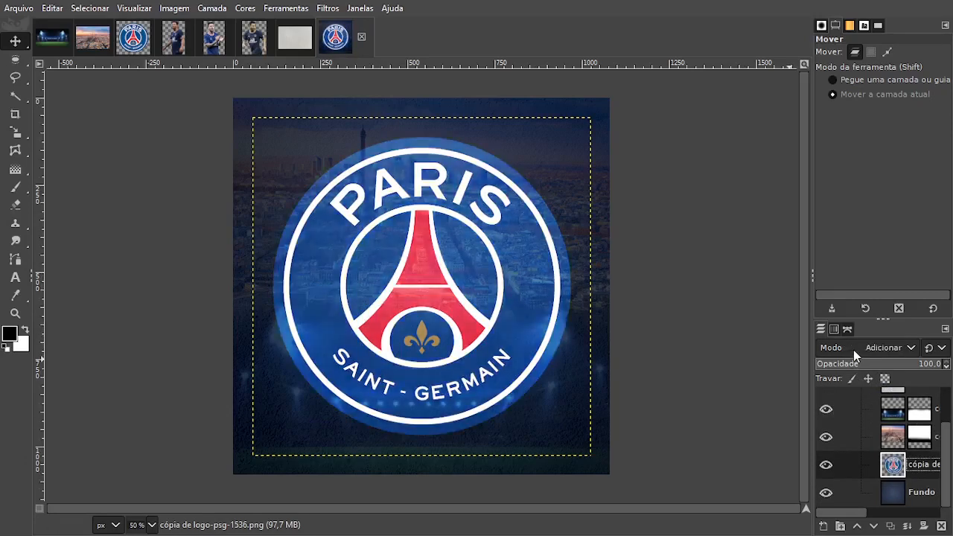
pyautogui.scroll(-7, 853, 350)
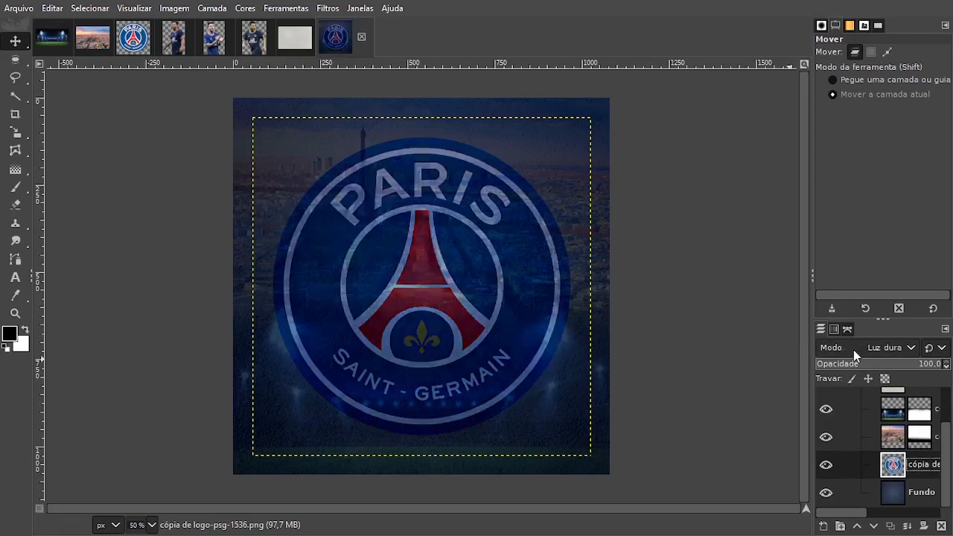
pyautogui.scroll(-4, 854, 351)
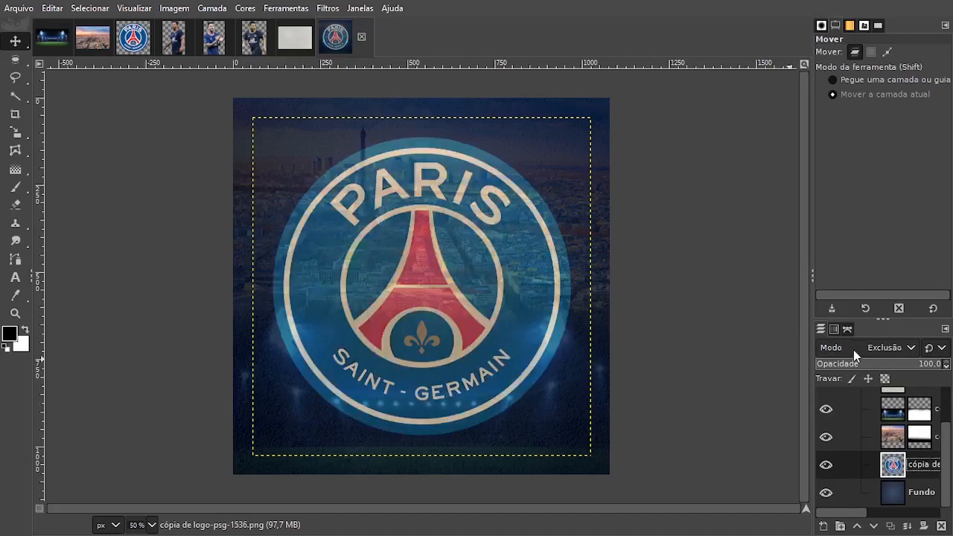
pyautogui.scroll(-3, 853, 350)
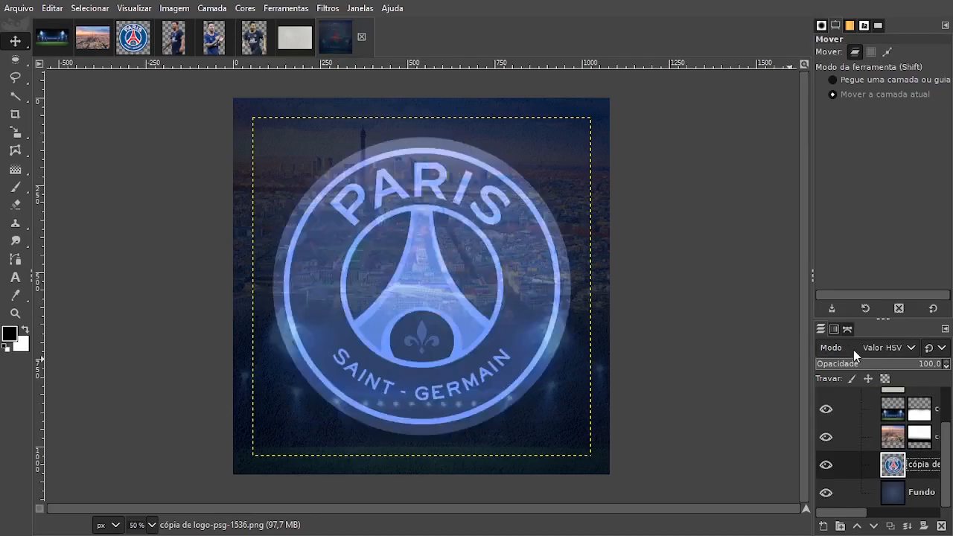
pyautogui.scroll(1, 853, 350)
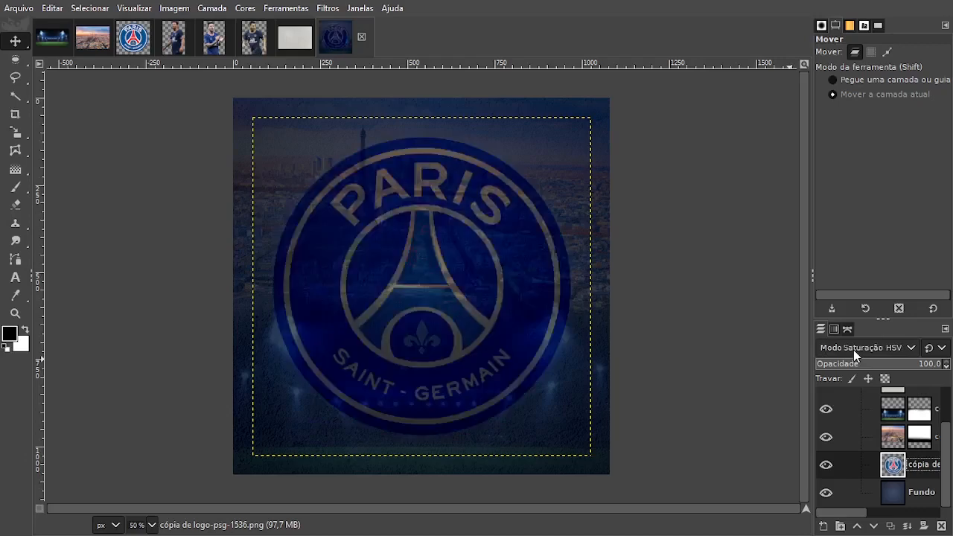
# Set the logo layer's blend mode to Luz presa and reduce its opacity to 19.8.
pyautogui.click(854, 350)
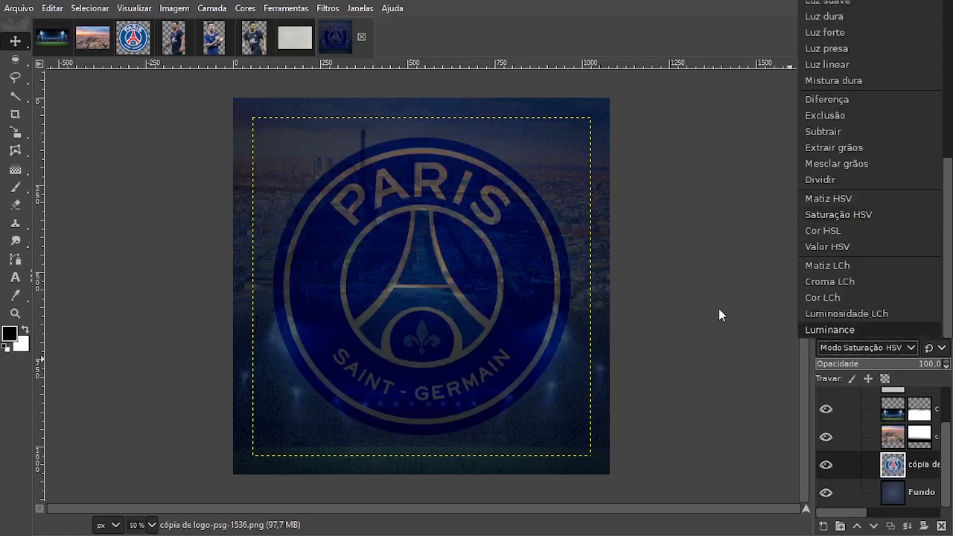
pyautogui.scroll(3, 910, 241)
pyautogui.click(861, 193)
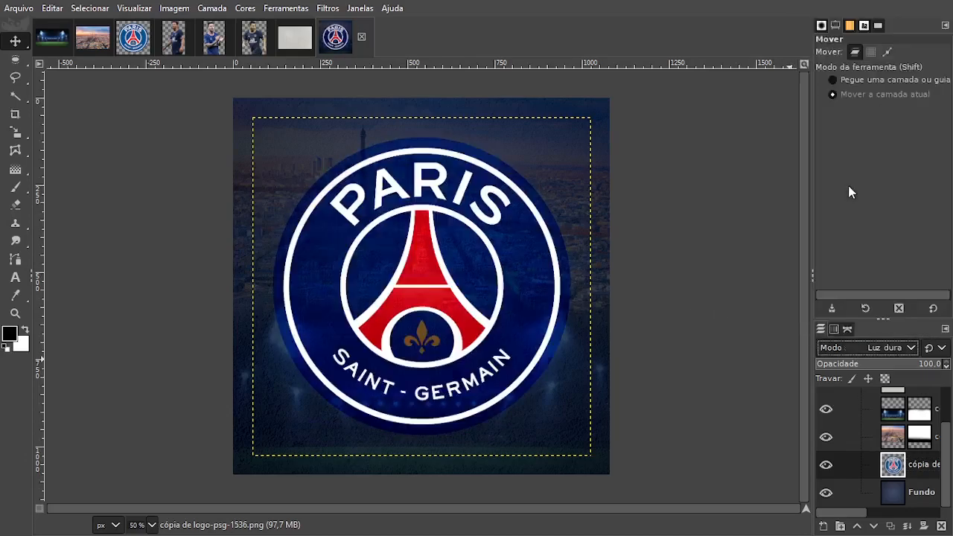
pyautogui.scroll(-2, 884, 349)
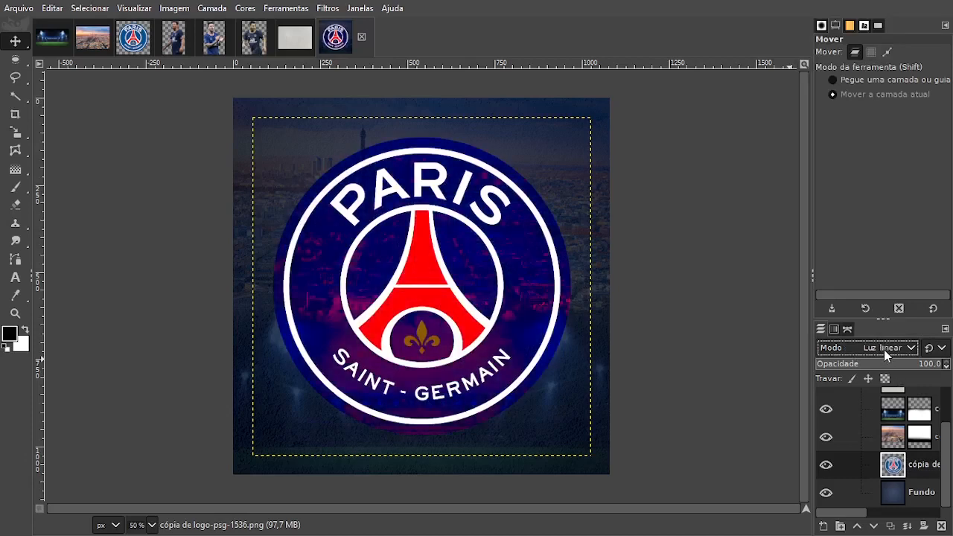
pyautogui.scroll(-1, 884, 350)
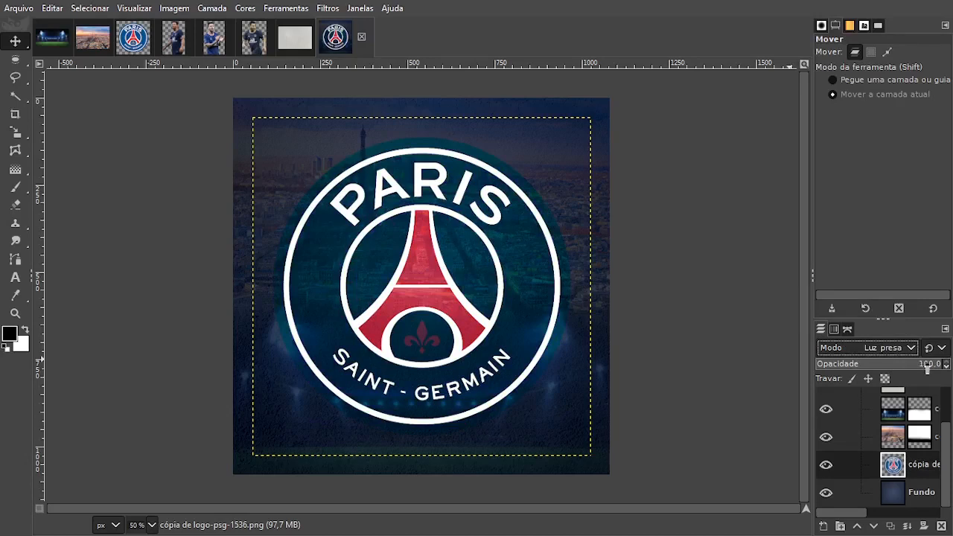
pyautogui.moveTo(927, 368); pyautogui.dragTo(840, 366)
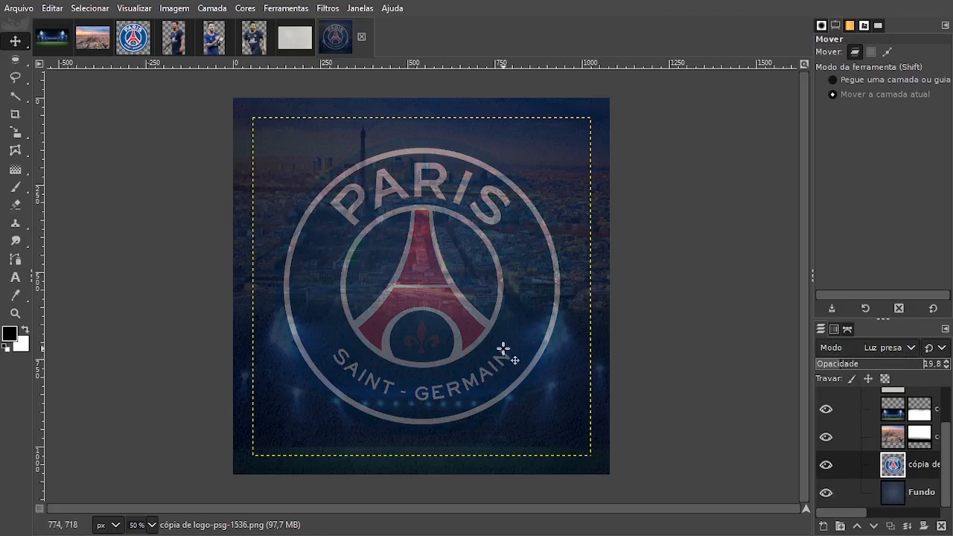
pyautogui.scroll(3, 911, 466)
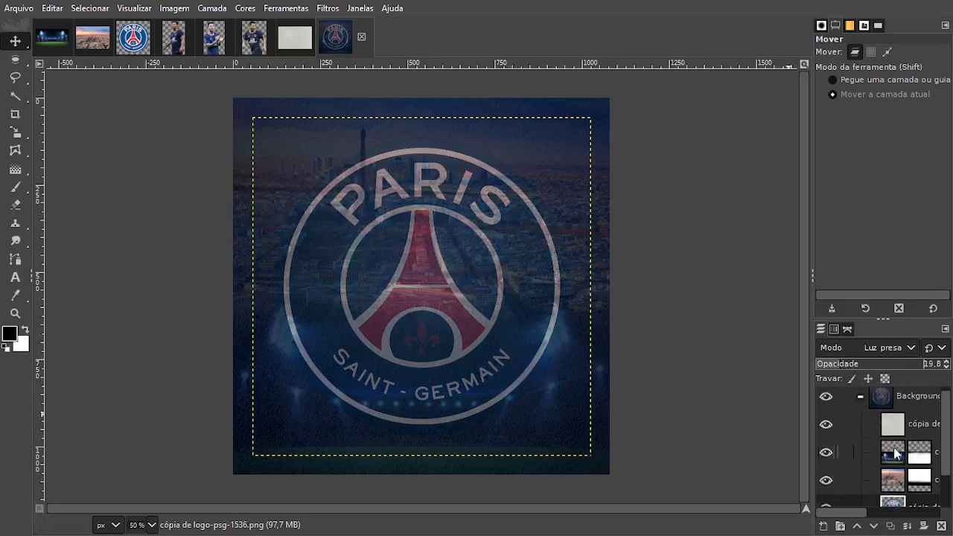
pyautogui.click(861, 403)
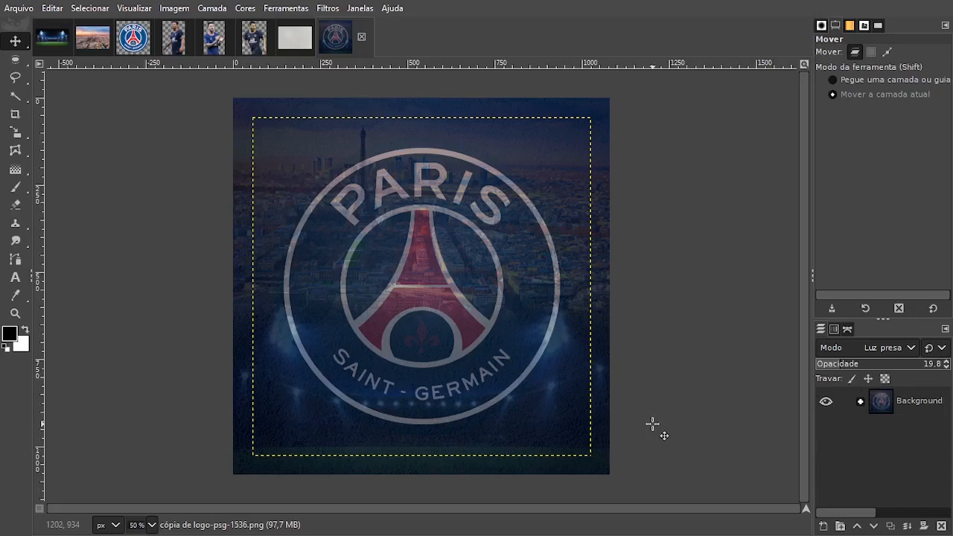
pyautogui.click(860, 402)
# Add a new transparent 1080 x 1080 px layer inside the Background group, above the texture layer.
pyautogui.scroll(1, 891, 445)
pyautogui.click(924, 401)
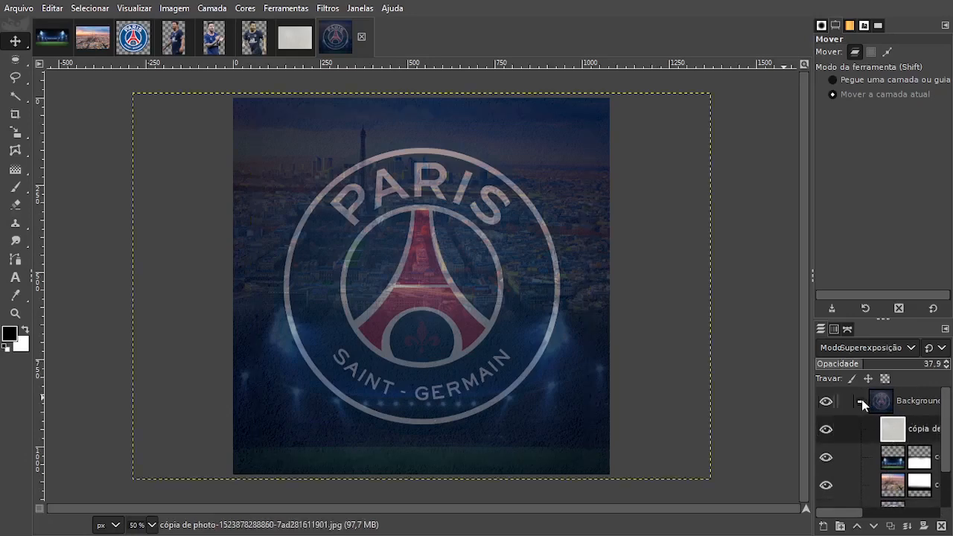
pyautogui.click(825, 526)
pyautogui.press('Return')
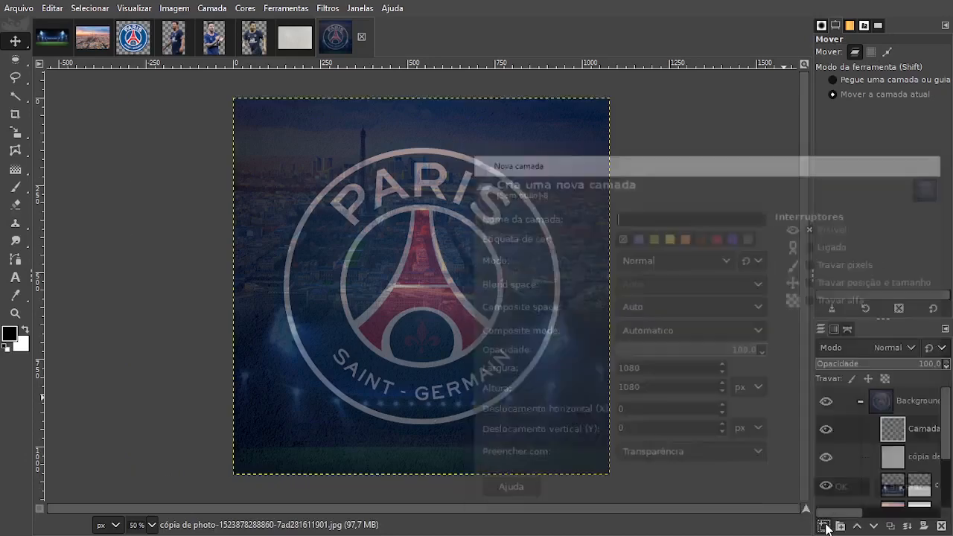
# Make a tall rectangular selection about 108 x 732 px over the logo's left edge, starting near 118, 136.
pyautogui.moveTo(15, 60)
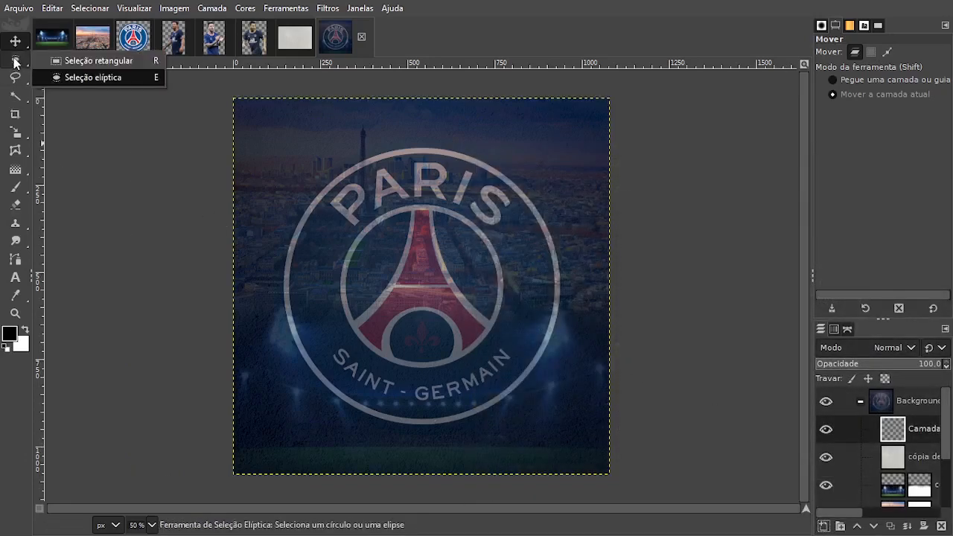
pyautogui.click(51, 60)
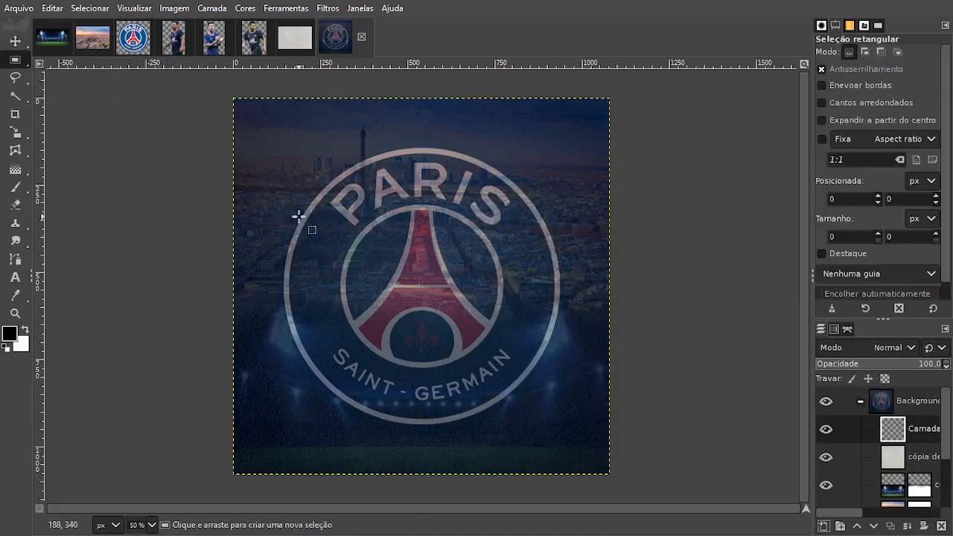
pyautogui.moveTo(274, 145); pyautogui.dragTo(309, 399)
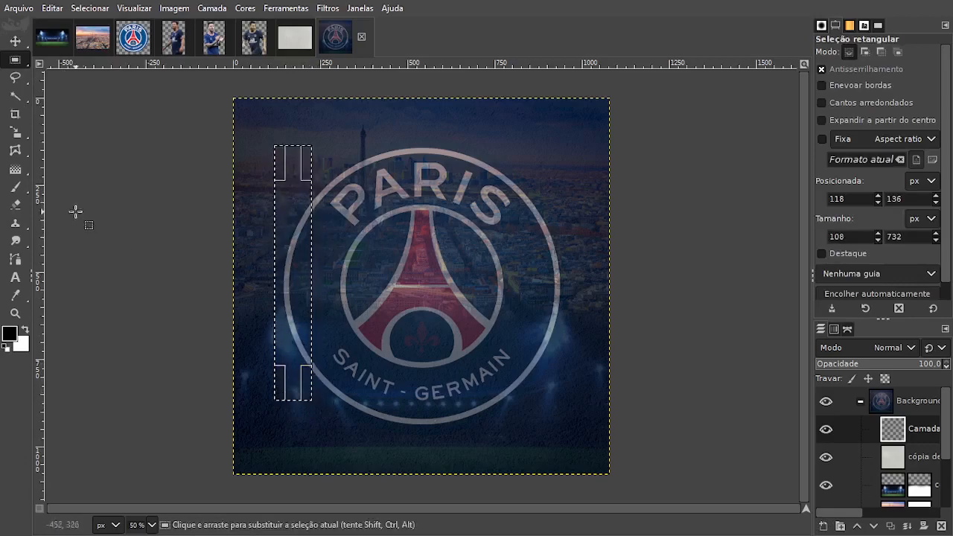
# Paint a soft white highlight along the right edge of the selected strip, using the Hardness 075 brush at size 718.
pyautogui.click(18, 189)
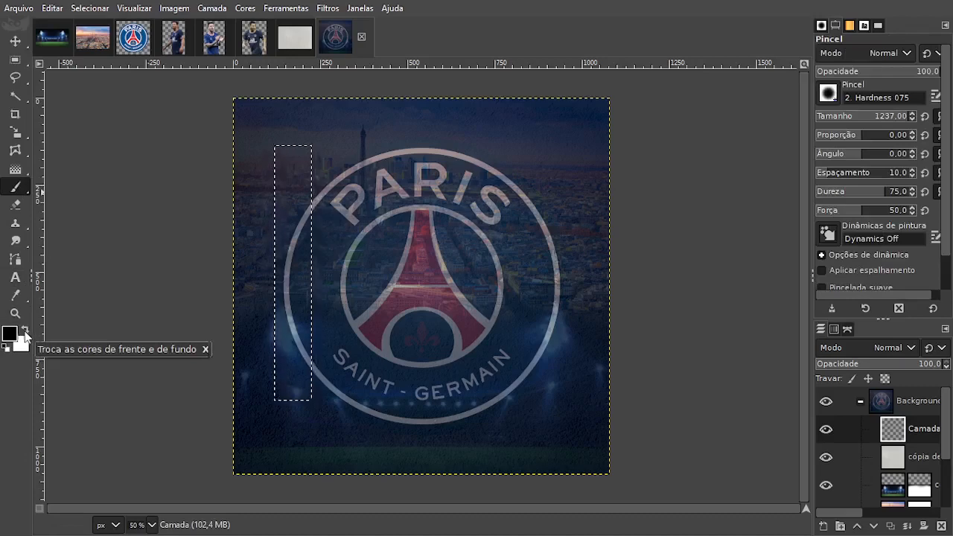
pyautogui.click(24, 332)
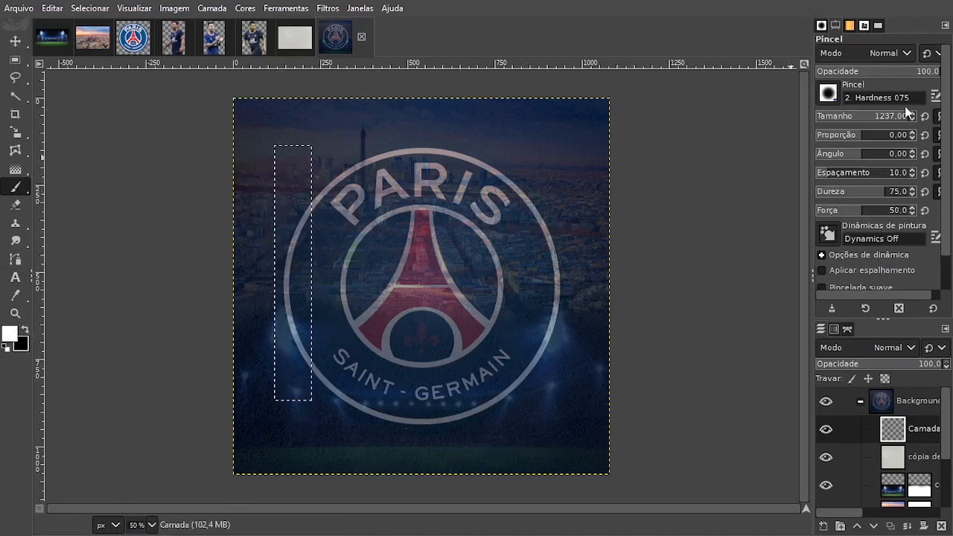
pyautogui.moveTo(906, 113); pyautogui.dragTo(895, 121)
pyautogui.hotkey('ctrl', 'shift', 'a')
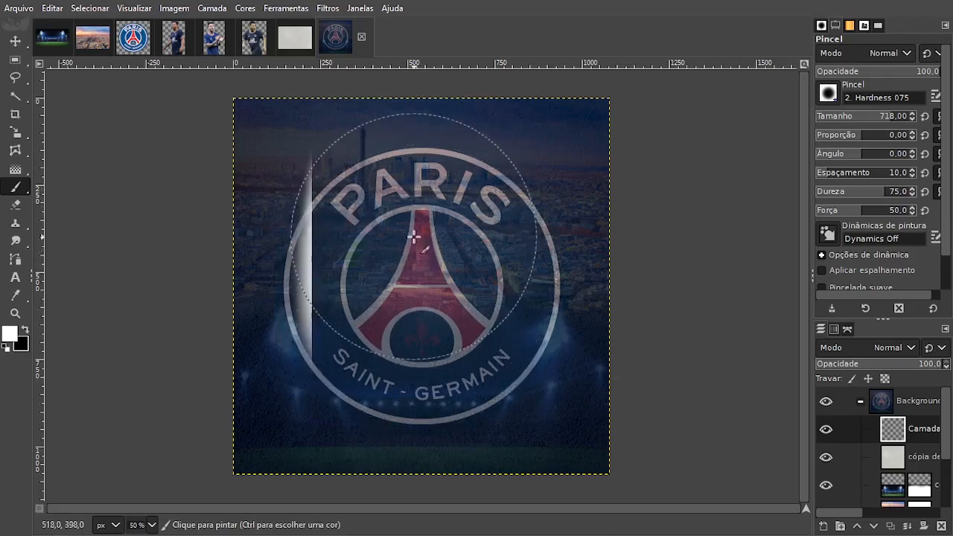
pyautogui.moveTo(415, 263); pyautogui.dragTo(417, 270)
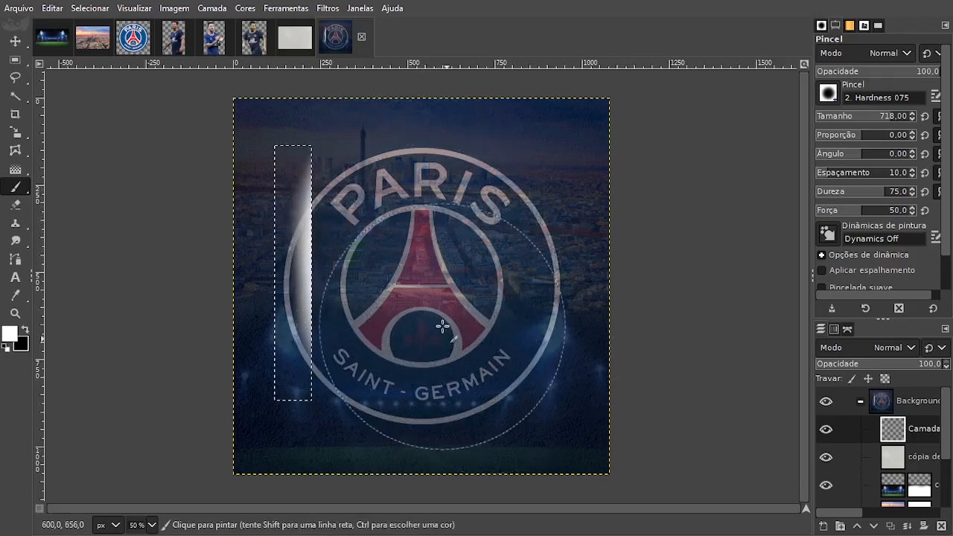
pyautogui.moveTo(414, 326)
pyautogui.mouseDown()
pyautogui.moveTo(407, 283)
pyautogui.moveTo(405, 308)
pyautogui.moveTo(411, 265)
pyautogui.mouseUp()
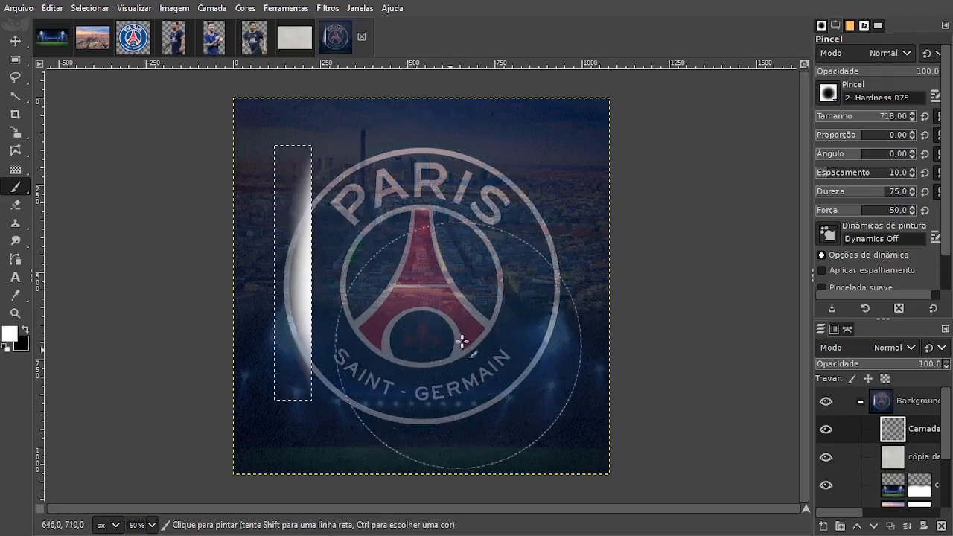
# Switch to the Move tool and clear the rectangular selection.
pyautogui.click(14, 41)
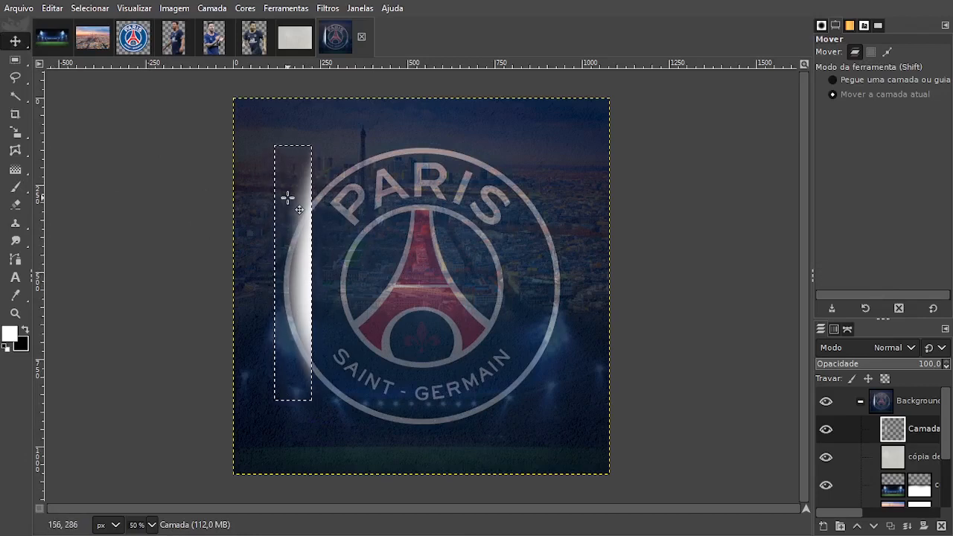
pyautogui.click(83, 9)
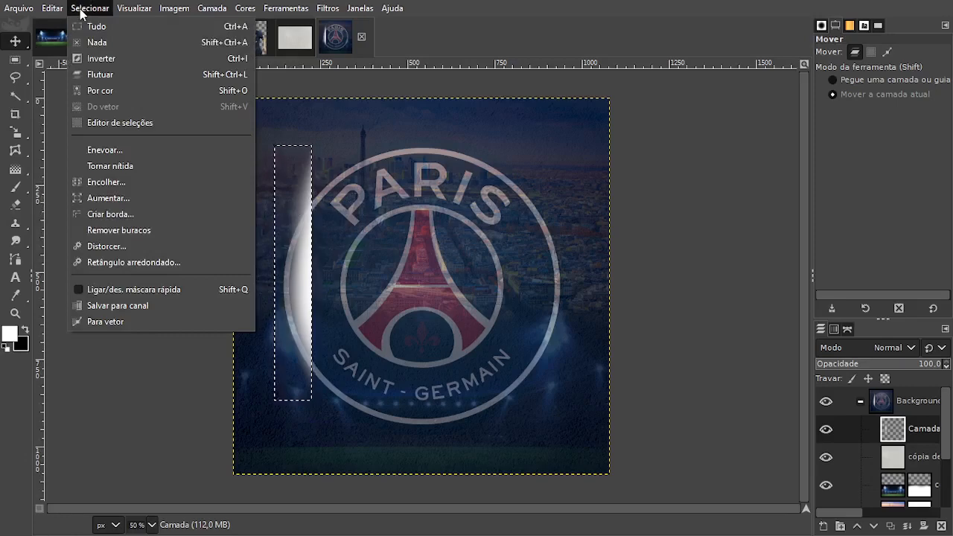
pyautogui.click(109, 42)
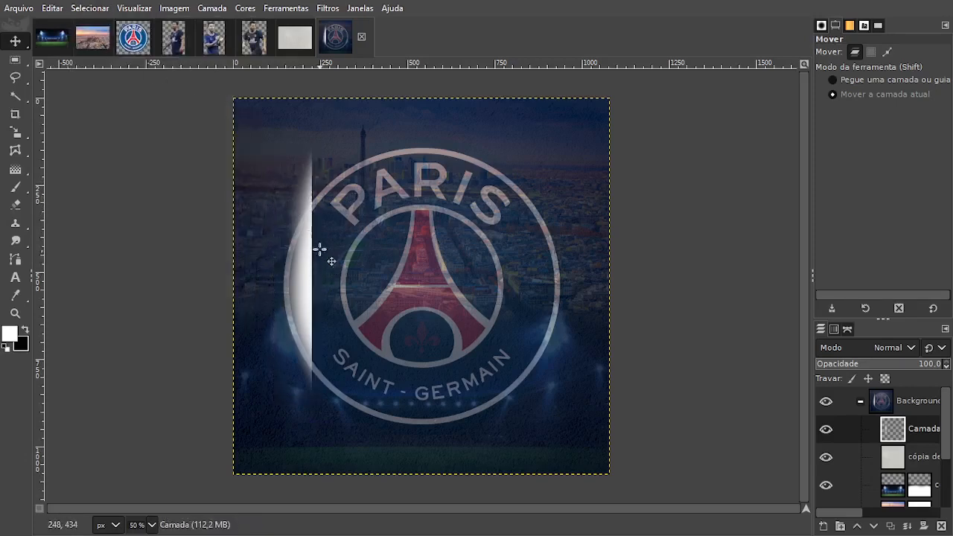
# Move the white highlight up and left, clear of the logo, and set its layer's blend mode to Overlay (Sobrepor).
pyautogui.moveTo(298, 244); pyautogui.dragTo(266, 215)
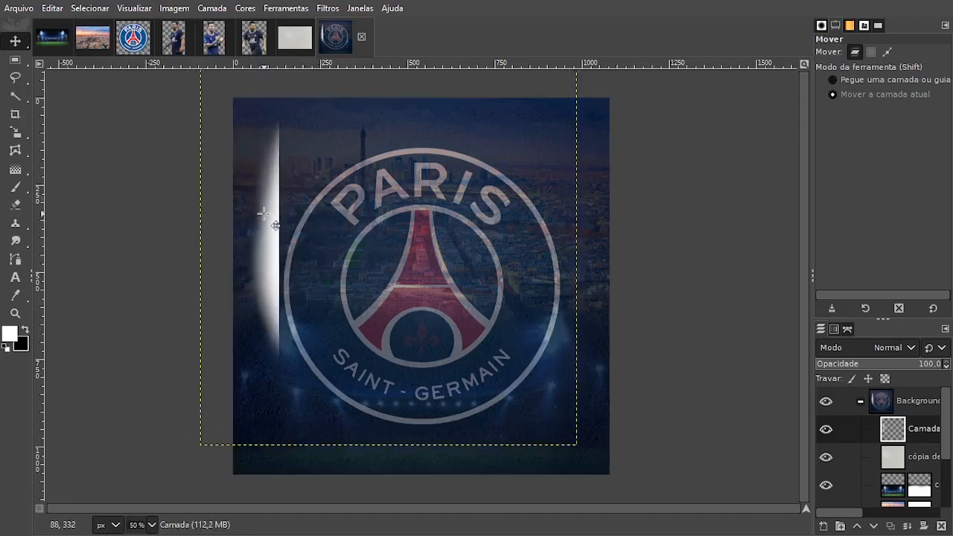
pyautogui.click(896, 348)
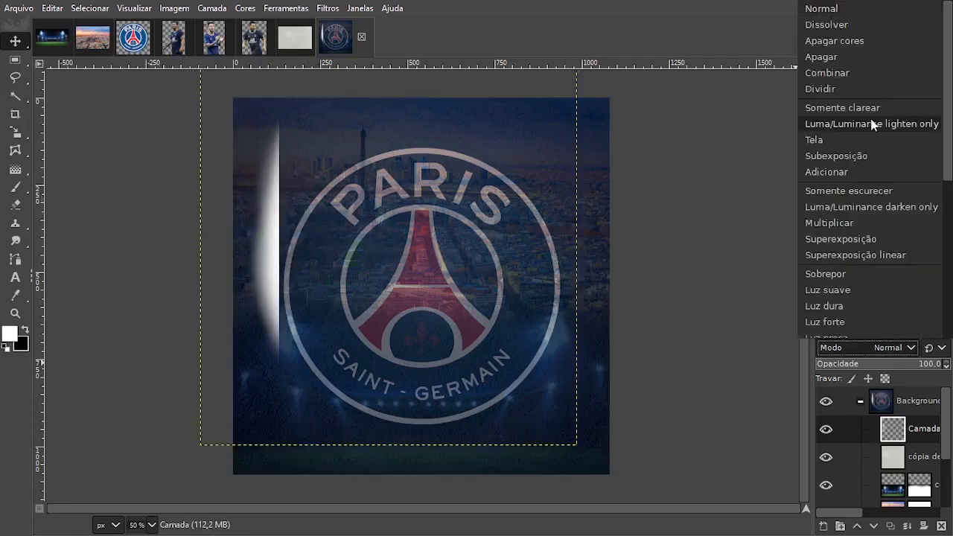
pyautogui.click(837, 22)
pyautogui.scroll(-3, 882, 349)
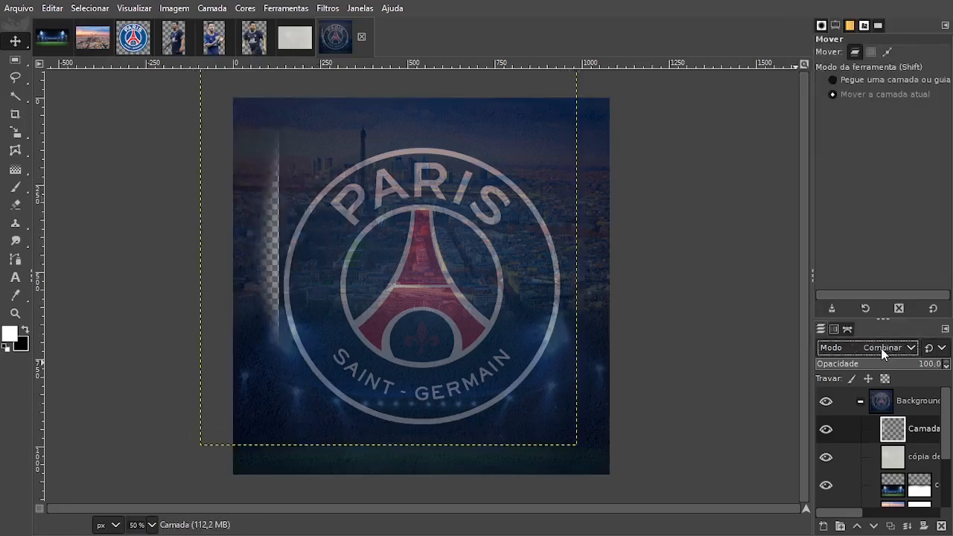
pyautogui.scroll(-3, 883, 349)
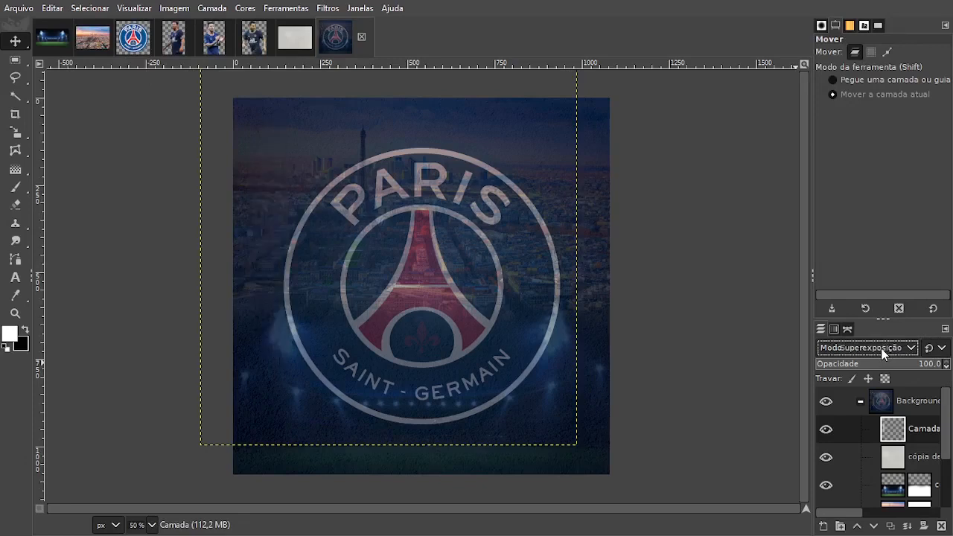
pyautogui.scroll(-2, 884, 353)
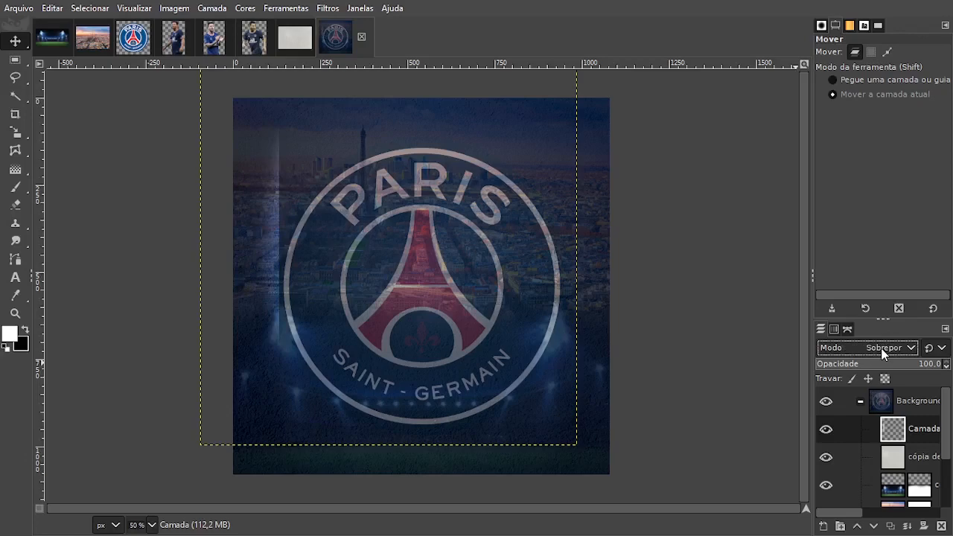
# Rotate the highlight layer by 55 degrees around its centre.
pyautogui.hotkey('shift', 'r')
pyautogui.click(386, 254)
pyautogui.moveTo(420, 325); pyautogui.dragTo(350, 323)
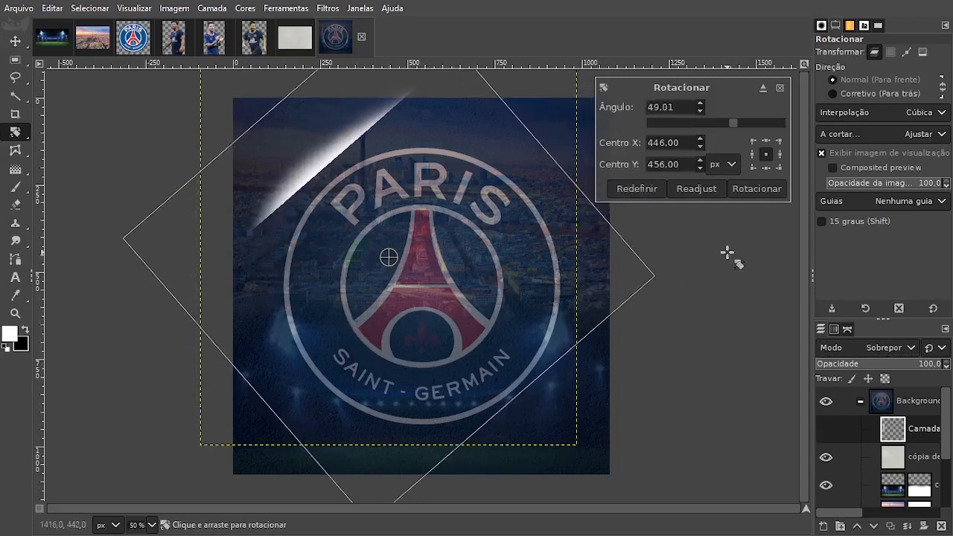
pyautogui.moveTo(405, 356); pyautogui.dragTo(400, 351)
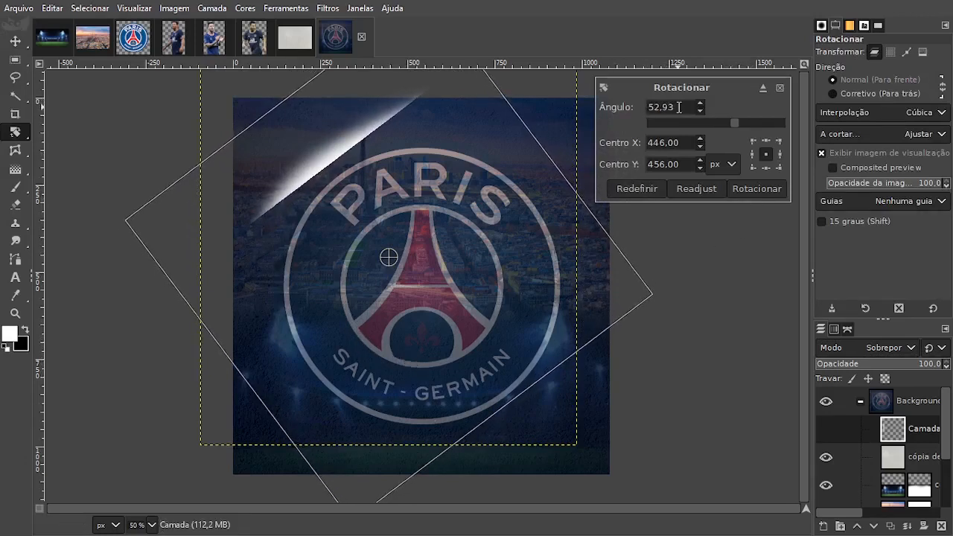
pyautogui.moveTo(679, 107); pyautogui.dragTo(631, 111)
pyautogui.write('55')
pyautogui.press('Return')
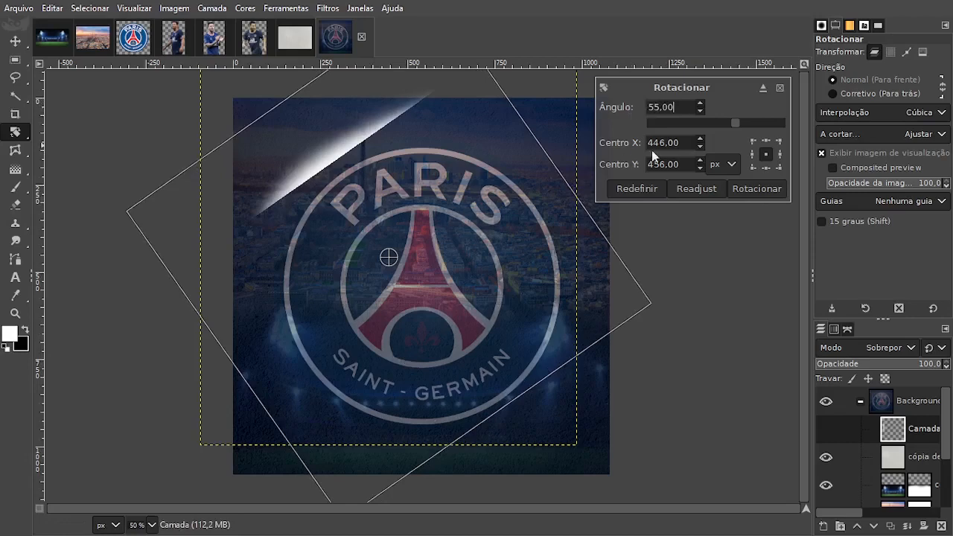
pyautogui.click(740, 191)
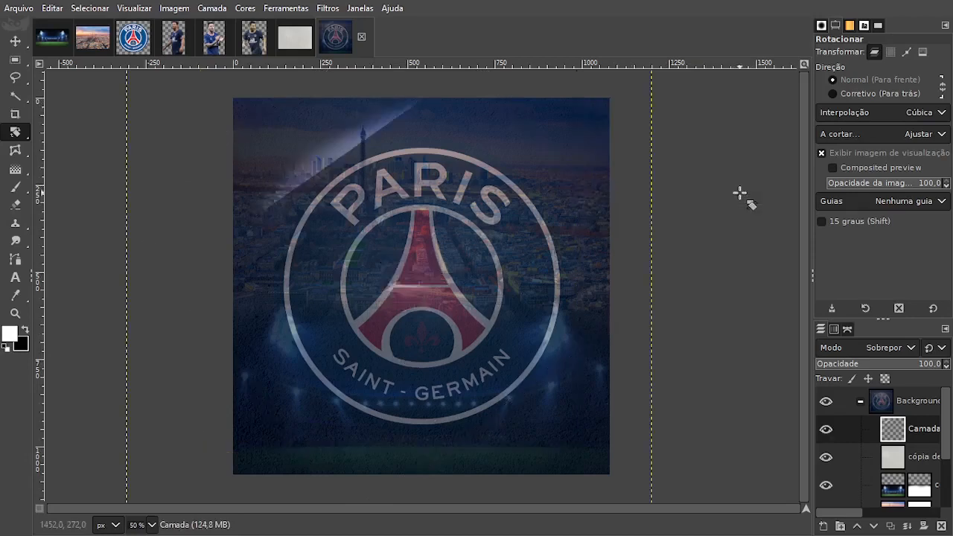
# Move the diagonal light streak down onto the logo's upper-left edge and duplicate its layer twice.
pyautogui.click(16, 43)
pyautogui.moveTo(345, 156); pyautogui.dragTo(299, 187)
pyautogui.click(897, 527)
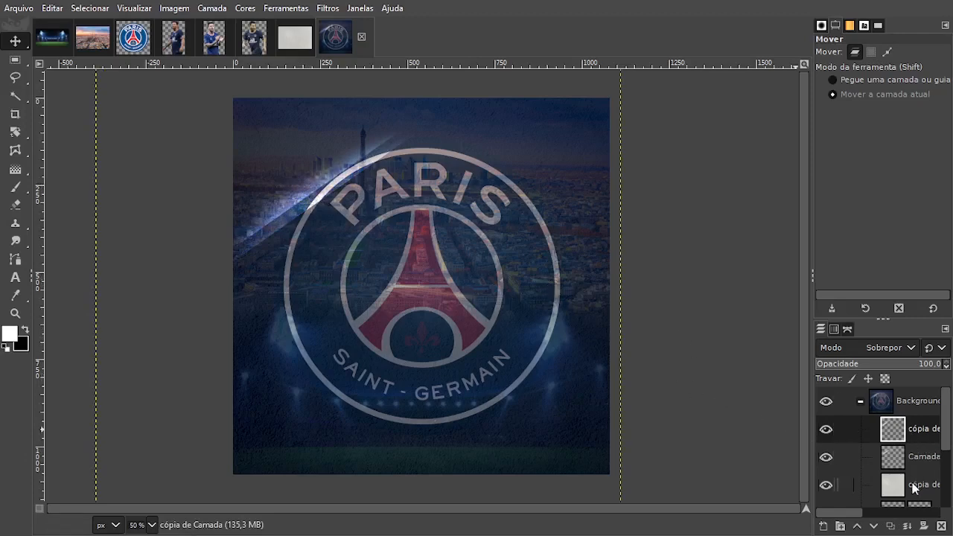
pyautogui.click(891, 526)
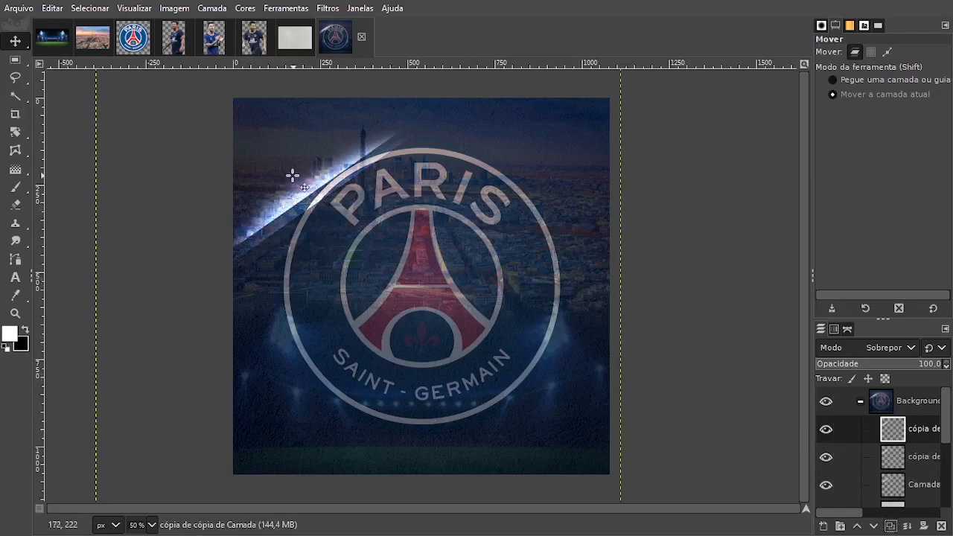
# Move the topmost streak copy to the logo's right edge and duplicate it twice to strengthen the light.
pyautogui.moveTo(292, 176); pyautogui.dragTo(578, 250)
pyautogui.click(892, 526)
pyautogui.click(891, 527)
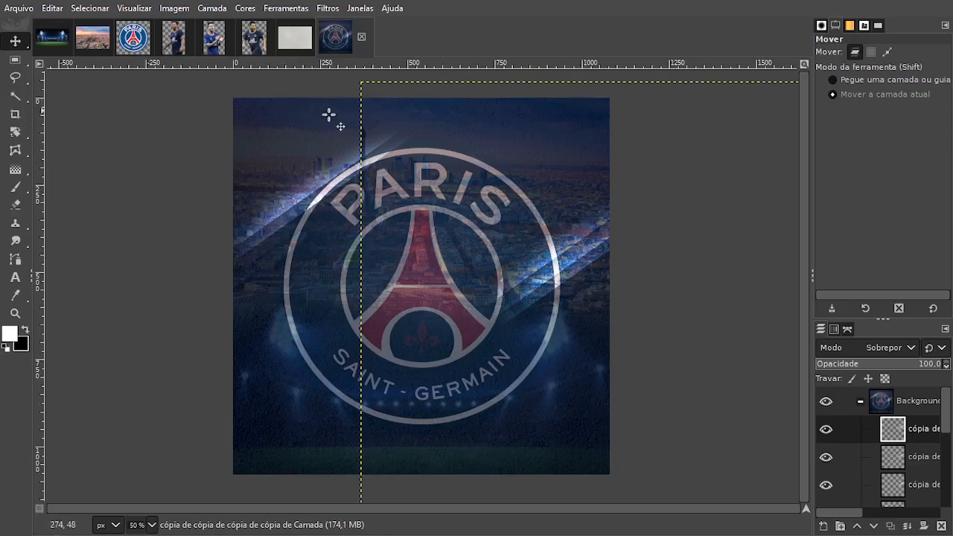
# Add a new layer and paint a soft white glow from above the canvas, using the Hardness 075 brush at size 1915.
pyautogui.click(823, 527)
pyautogui.press('Return')
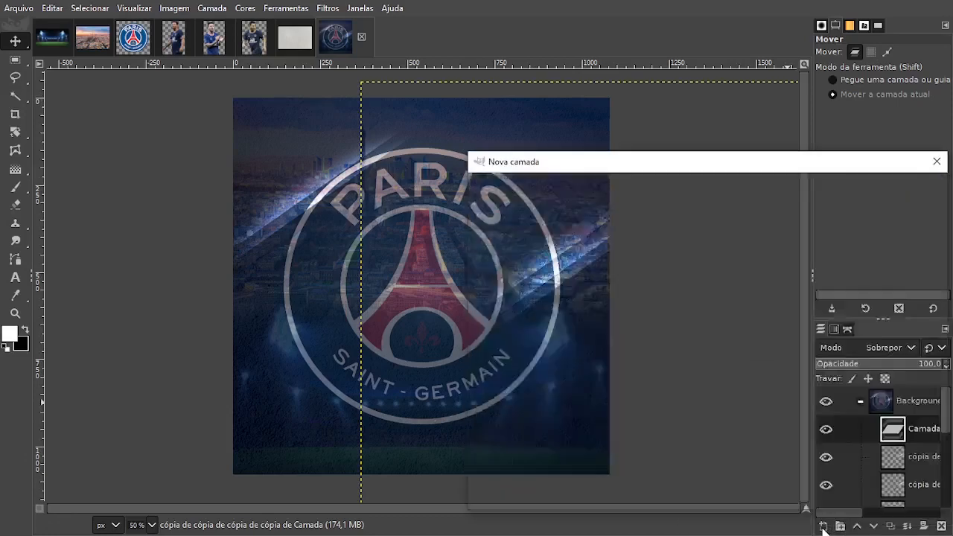
pyautogui.moveTo(9, 182)
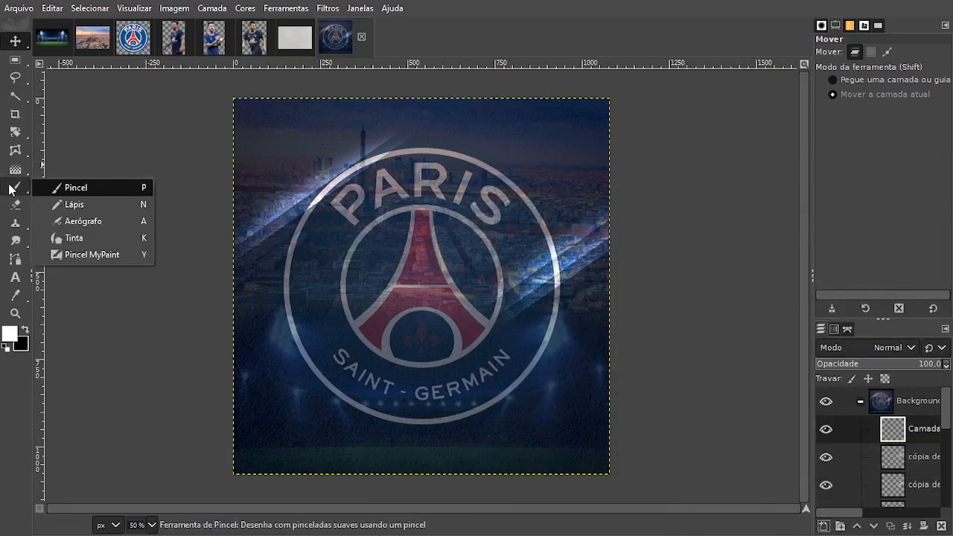
pyautogui.click(11, 189)
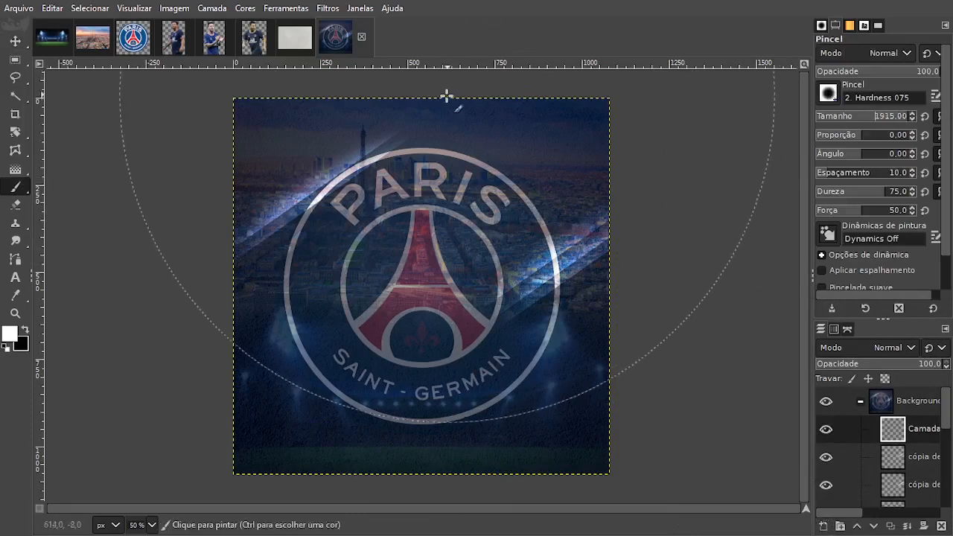
pyautogui.scroll(-2, 424, 86)
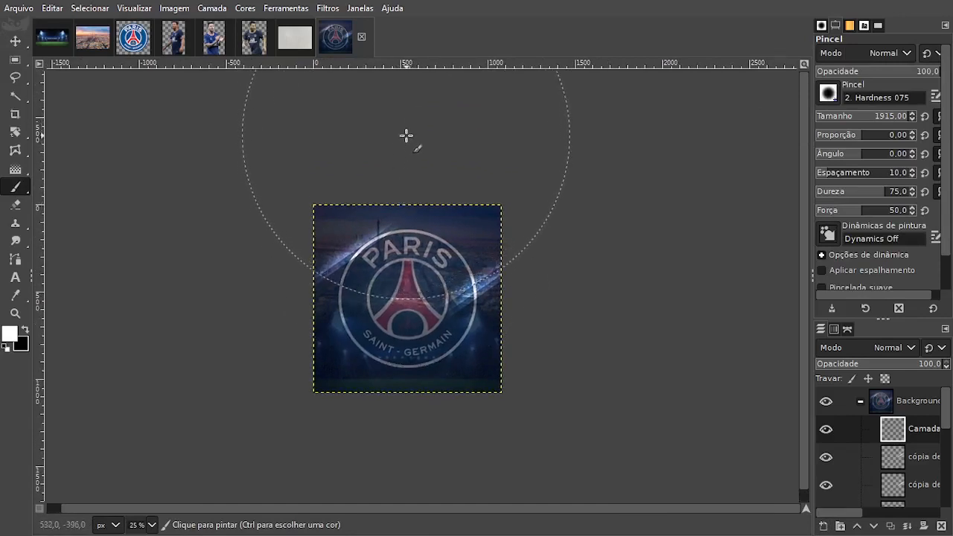
pyautogui.click(400, 126)
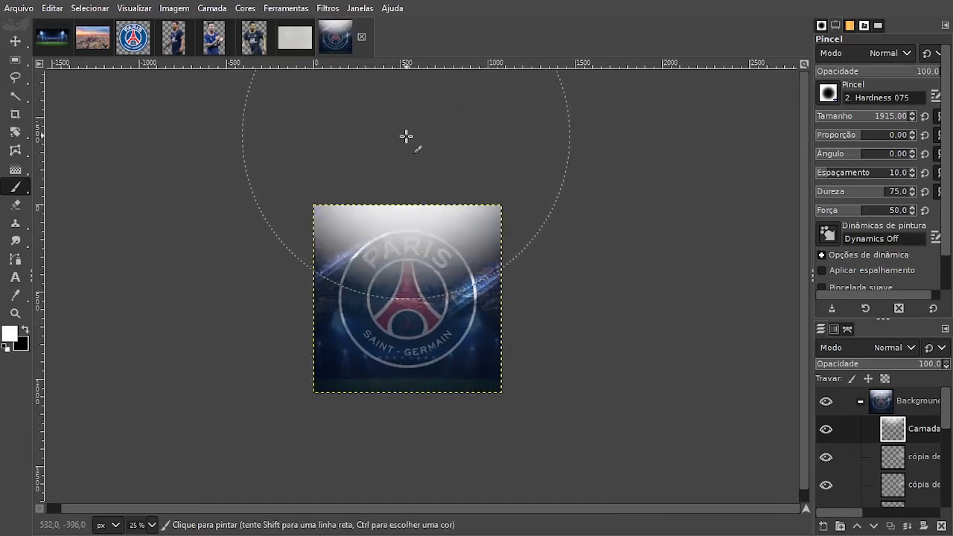
# Try several blend modes on the white glow layer and settle on Overlay (Sobrepor).
pyautogui.click(878, 348)
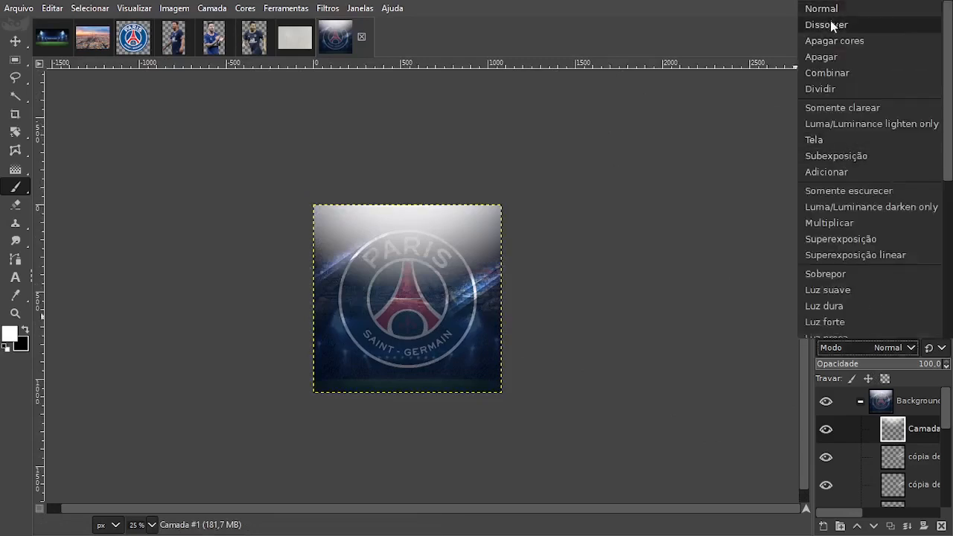
pyautogui.click(834, 28)
pyautogui.scroll(-4, 879, 347)
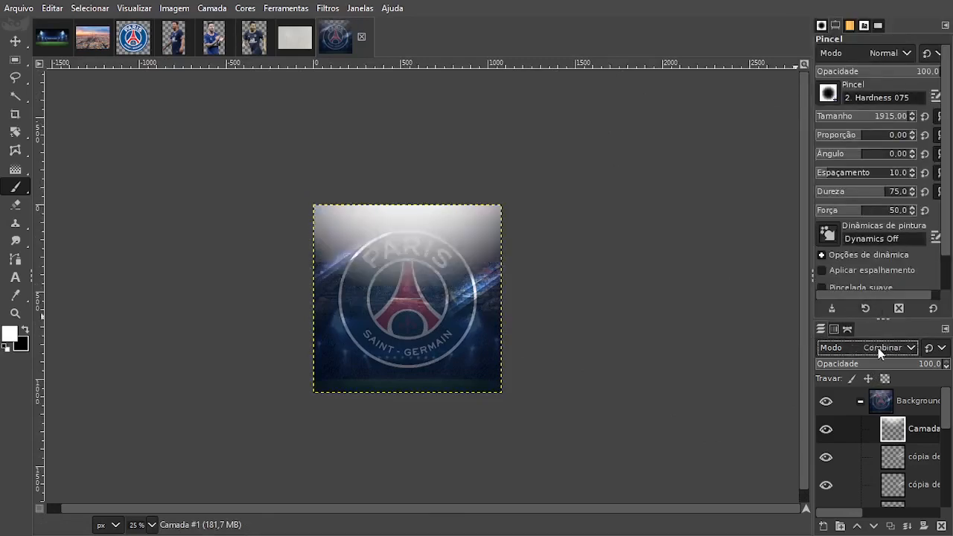
pyautogui.scroll(-3, 878, 348)
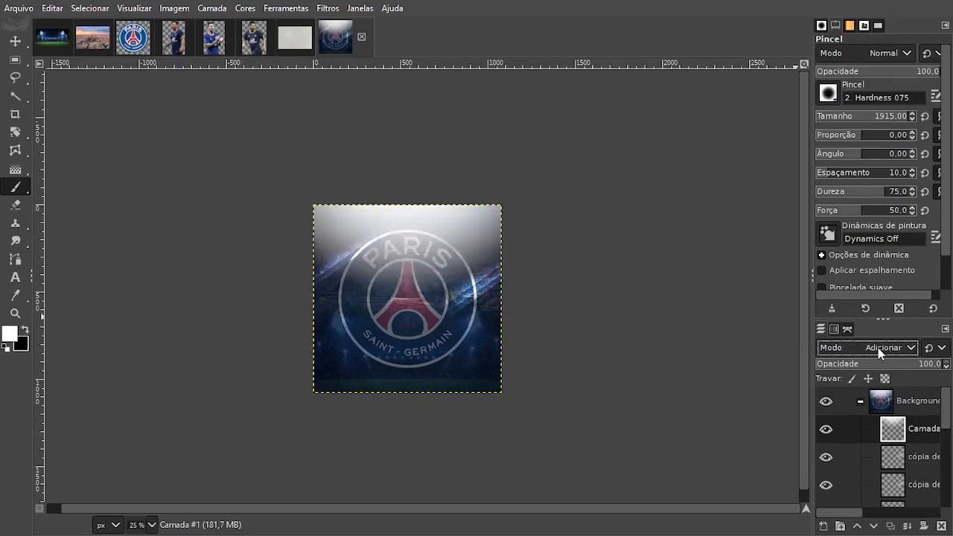
pyautogui.scroll(-7, 878, 348)
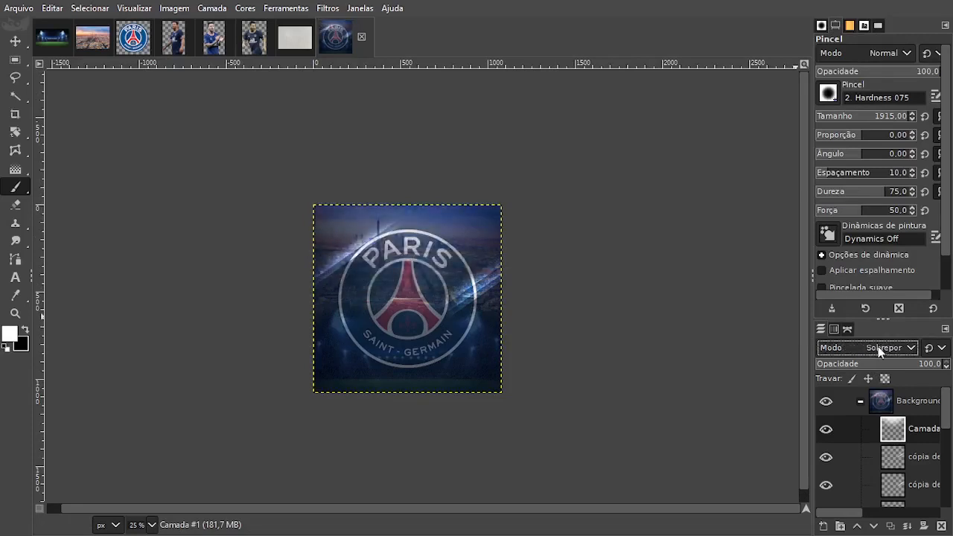
pyautogui.scroll(-1, 878, 347)
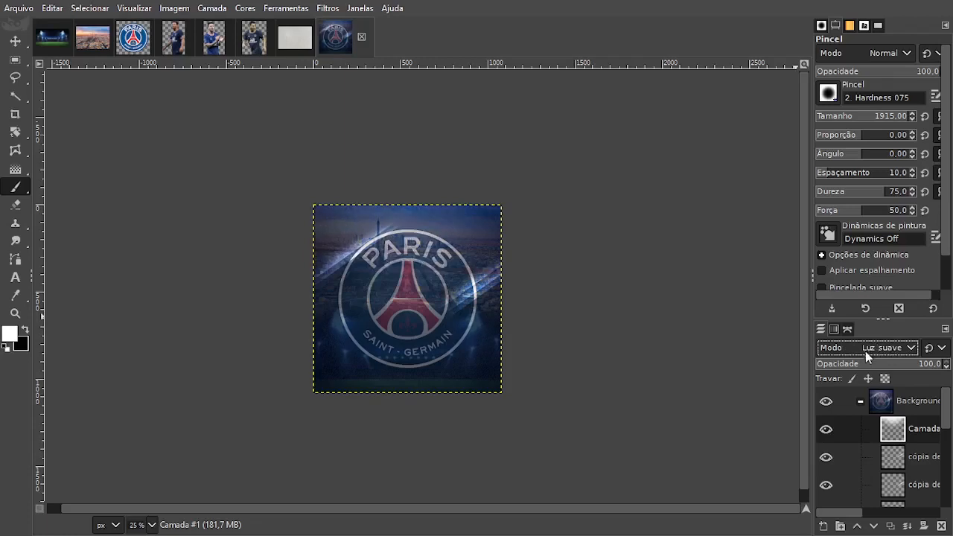
pyautogui.scroll(1, 872, 351)
pyautogui.scroll(-1, 872, 350)
pyautogui.scroll(1, 871, 350)
# Lower the glow layer's opacity to 19.2, toggling its visibility to compare, and leave it visible.
pyautogui.click(934, 365)
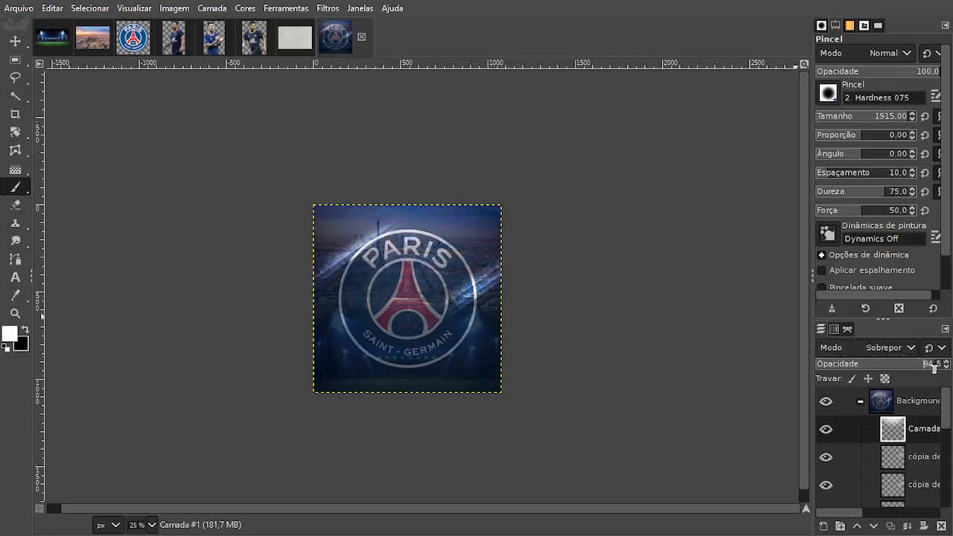
pyautogui.moveTo(899, 366); pyautogui.dragTo(882, 366)
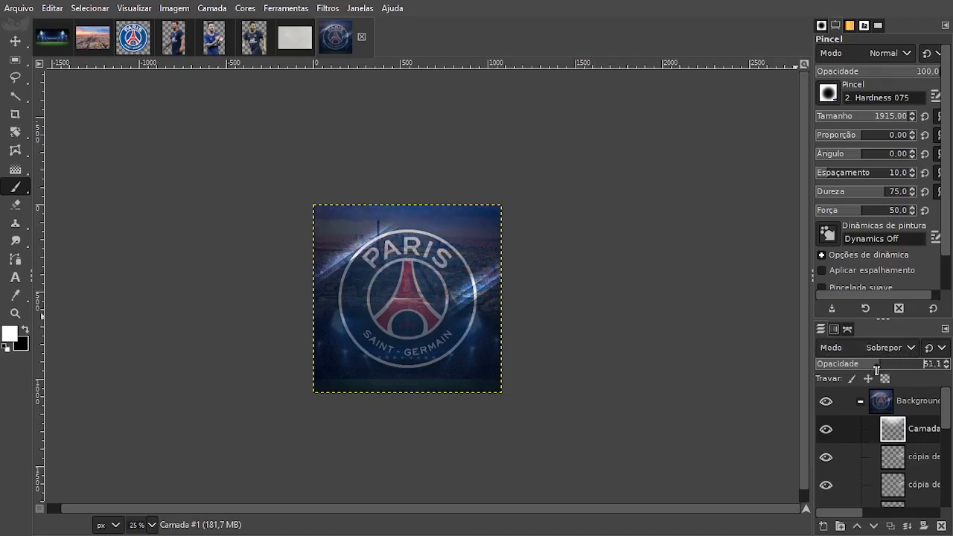
pyautogui.moveTo(876, 367); pyautogui.dragTo(855, 365)
pyautogui.click(826, 431)
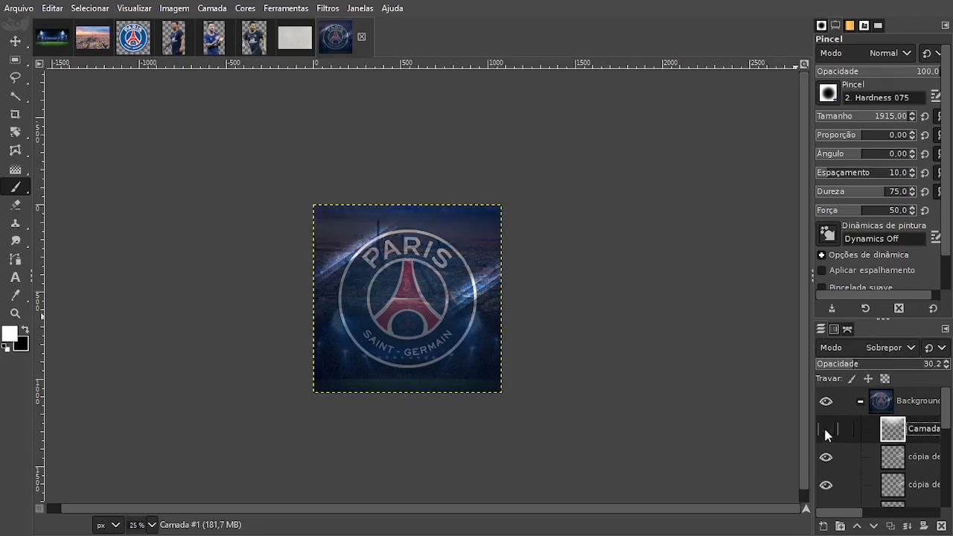
pyautogui.click(825, 432)
pyautogui.click(826, 432)
pyautogui.click(826, 431)
pyautogui.click(825, 431)
pyautogui.click(825, 431)
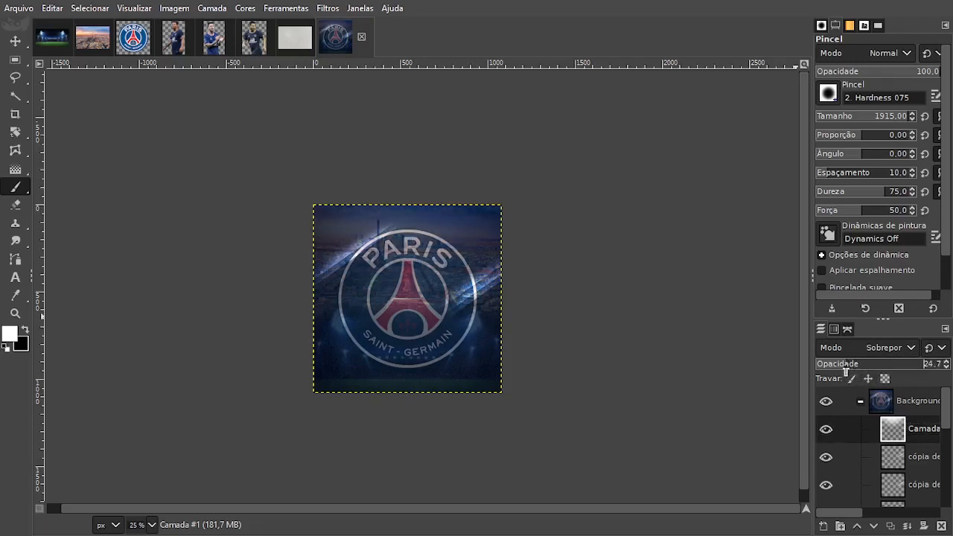
pyautogui.click(825, 430)
pyautogui.click(825, 431)
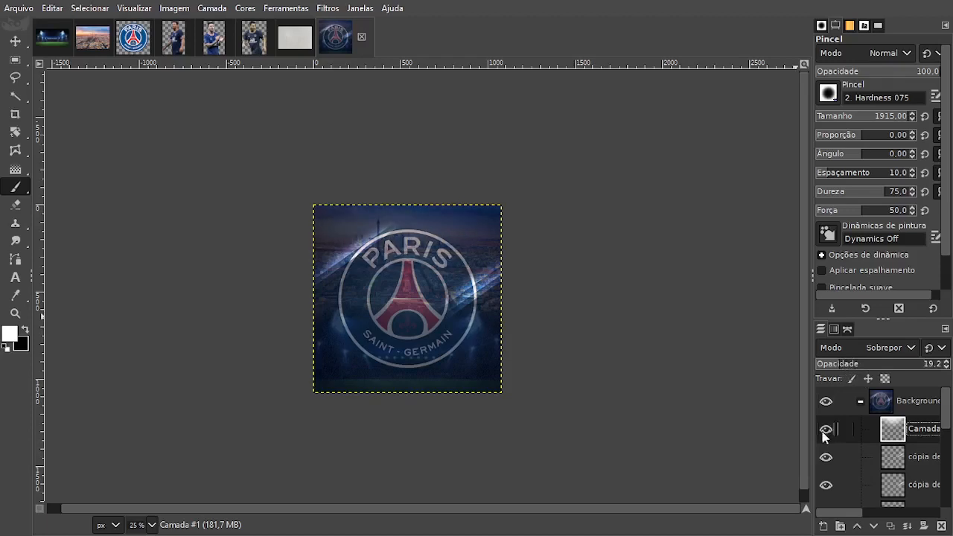
pyautogui.click(825, 431)
pyautogui.click(825, 430)
pyautogui.click(825, 431)
# Collapse the Background group, compare the open player cutouts, and copy the layer from Lionel Messi - FootyRenders (1).png.
pyautogui.click(860, 402)
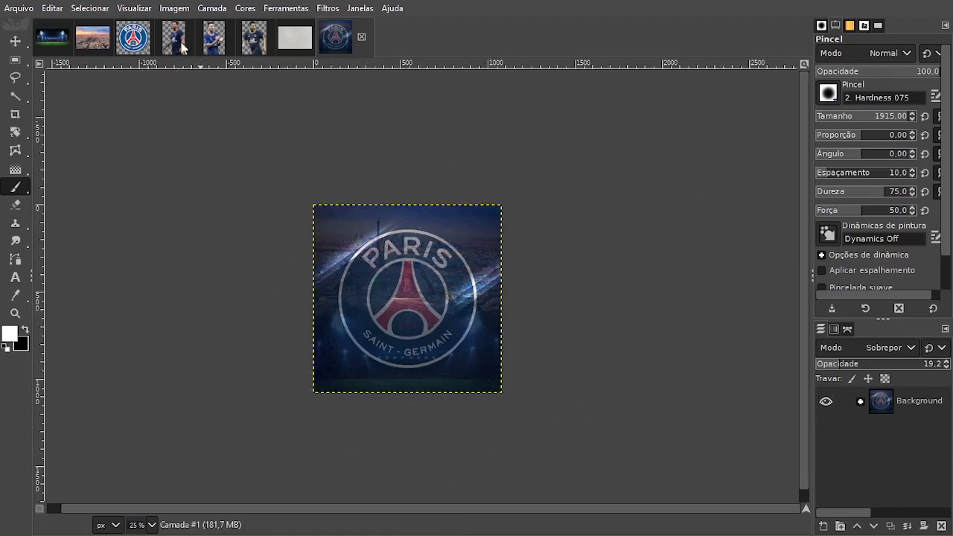
pyautogui.click(213, 45)
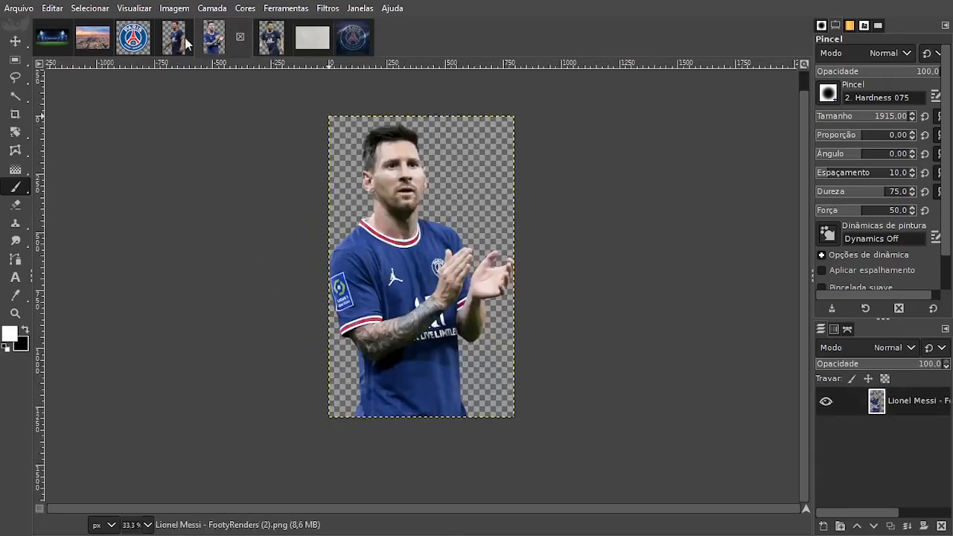
pyautogui.click(253, 37)
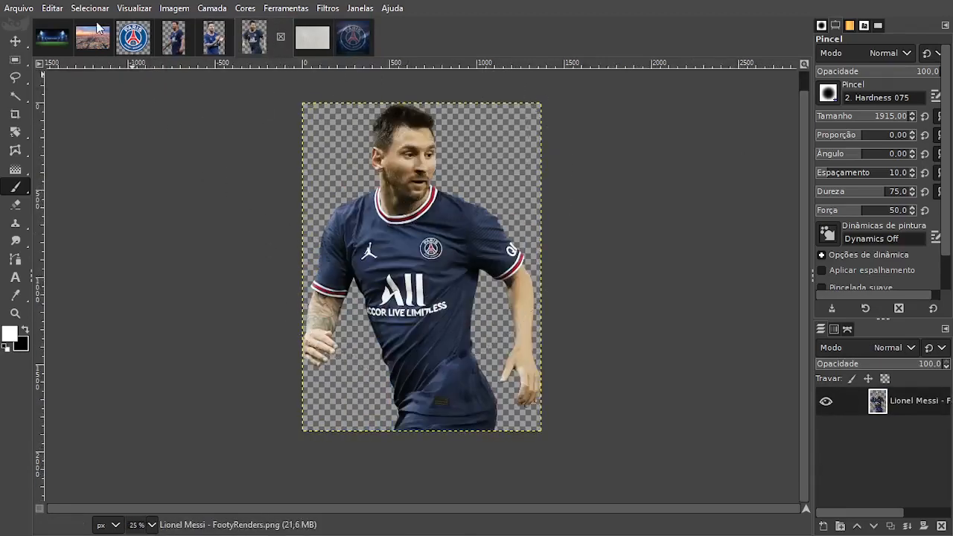
pyautogui.click(171, 46)
pyautogui.click(15, 41)
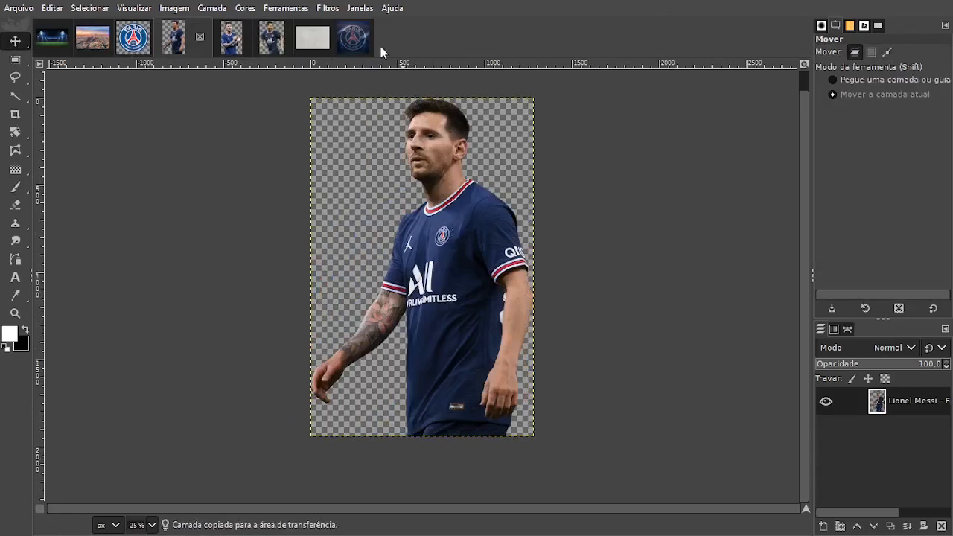
# Paste the copied player into the poster as a new layer, place it above the Background group, and collapse the group.
pyautogui.click(353, 39)
pyautogui.hotkey('ctrl', 'v')
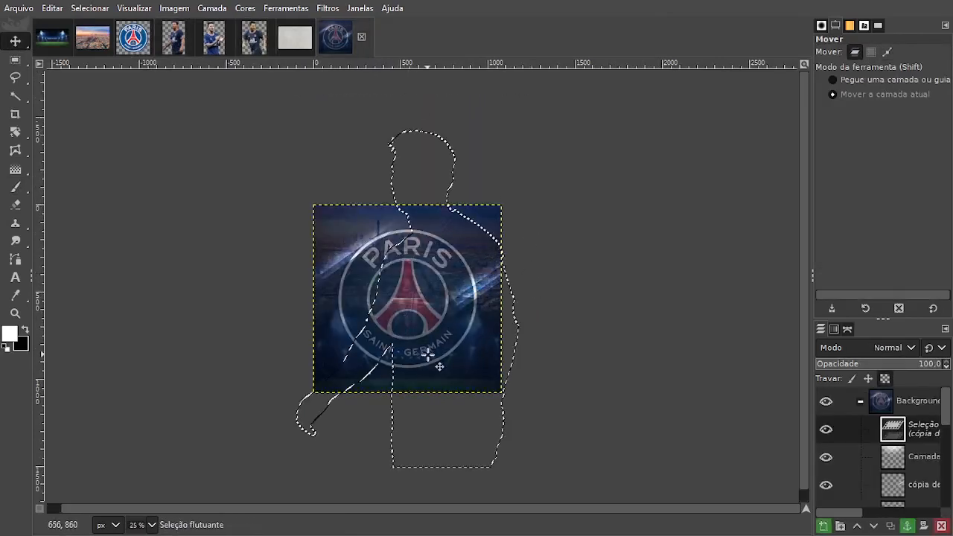
pyautogui.click(822, 528)
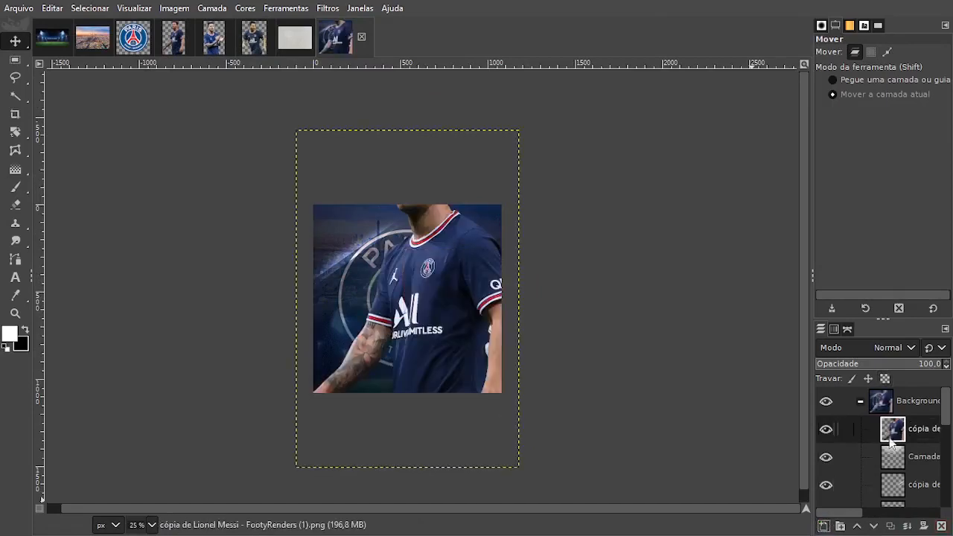
pyautogui.moveTo(893, 429); pyautogui.dragTo(893, 398)
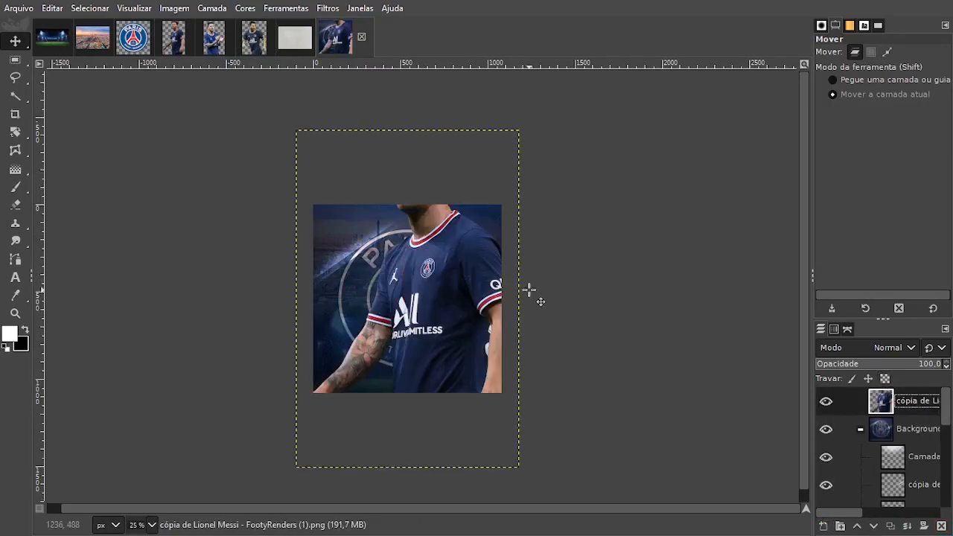
pyautogui.click(860, 430)
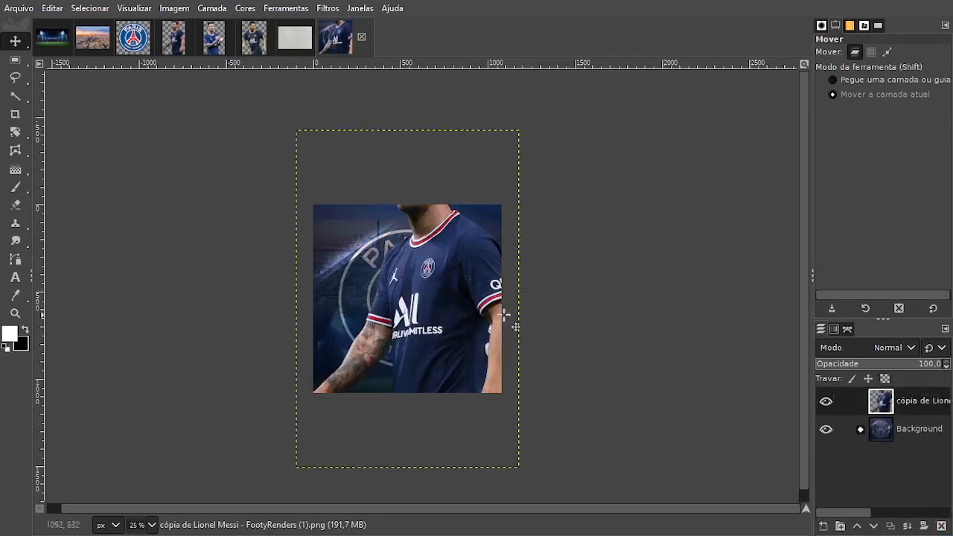
# Scale the pasted player proportionally to 566 x 858 px and position it over the middle of the club crest.
pyautogui.hotkey('shift', 's')
pyautogui.click(526, 393)
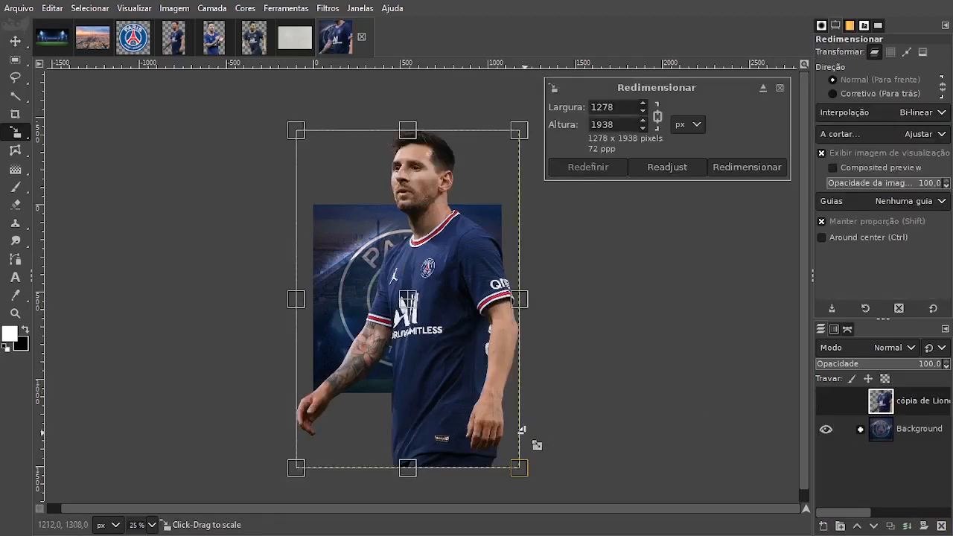
pyautogui.moveTo(522, 430); pyautogui.dragTo(403, 289)
pyautogui.moveTo(314, 156); pyautogui.dragTo(364, 242)
pyautogui.moveTo(407, 303); pyautogui.dragTo(410, 310)
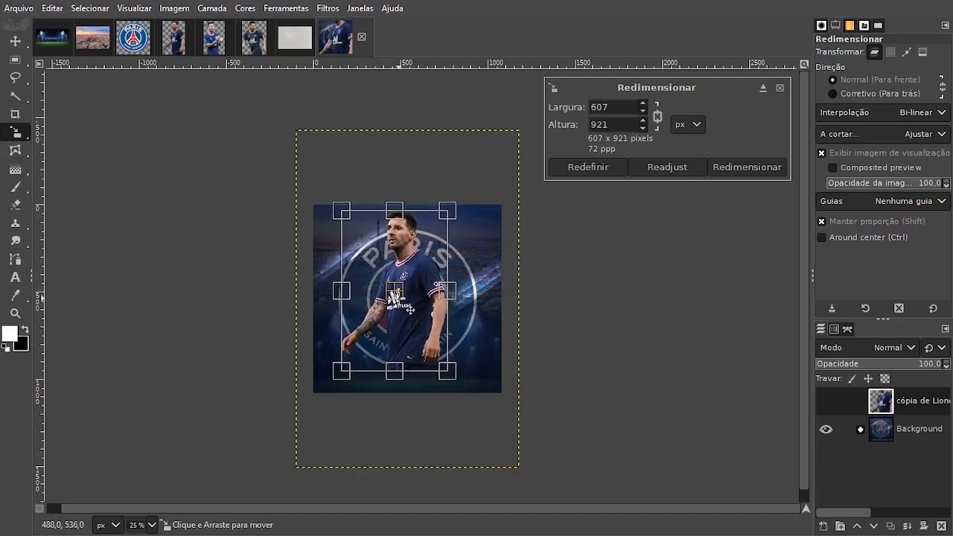
pyautogui.moveTo(366, 264); pyautogui.dragTo(427, 331)
pyautogui.moveTo(398, 297); pyautogui.dragTo(397, 295)
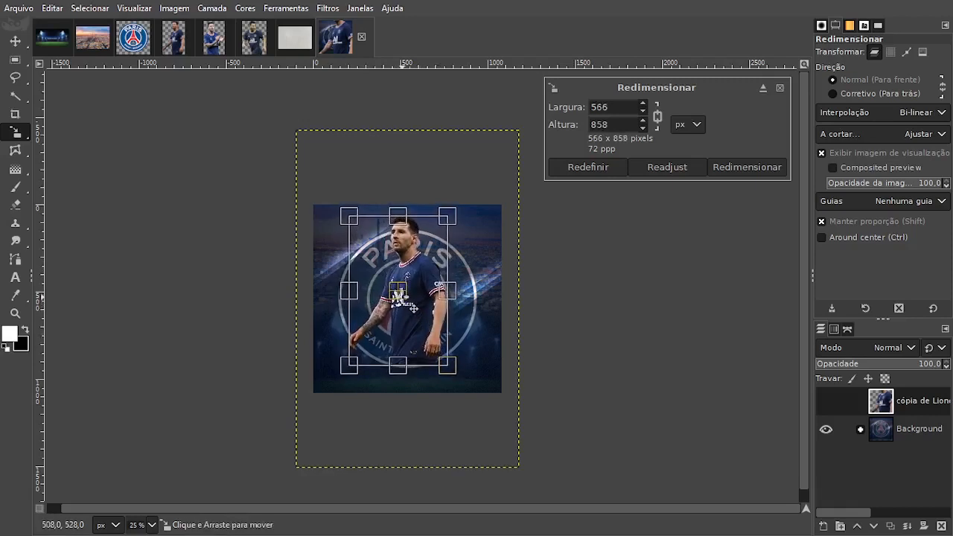
pyautogui.click(747, 167)
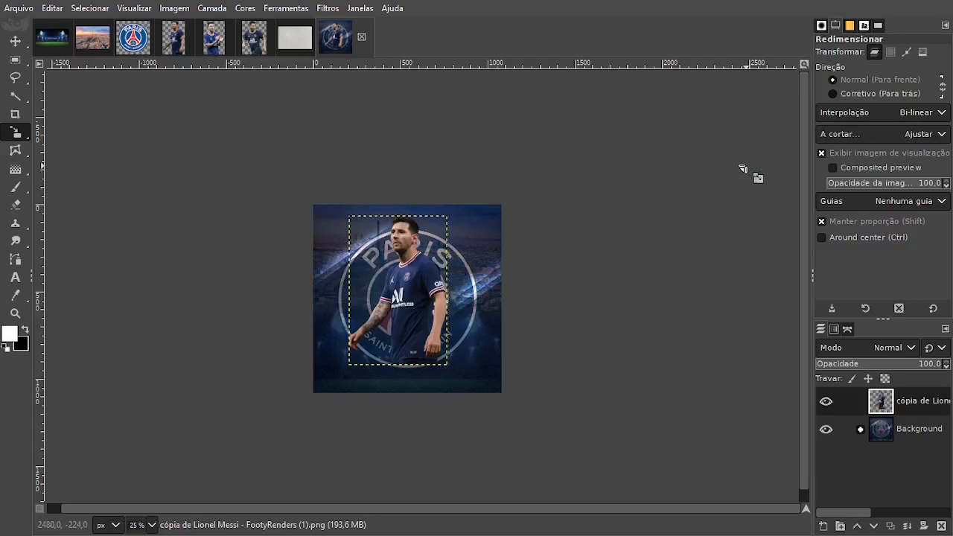
# Add a white (full opacity) layer mask to the player layer.
pyautogui.rightClick(893, 404)
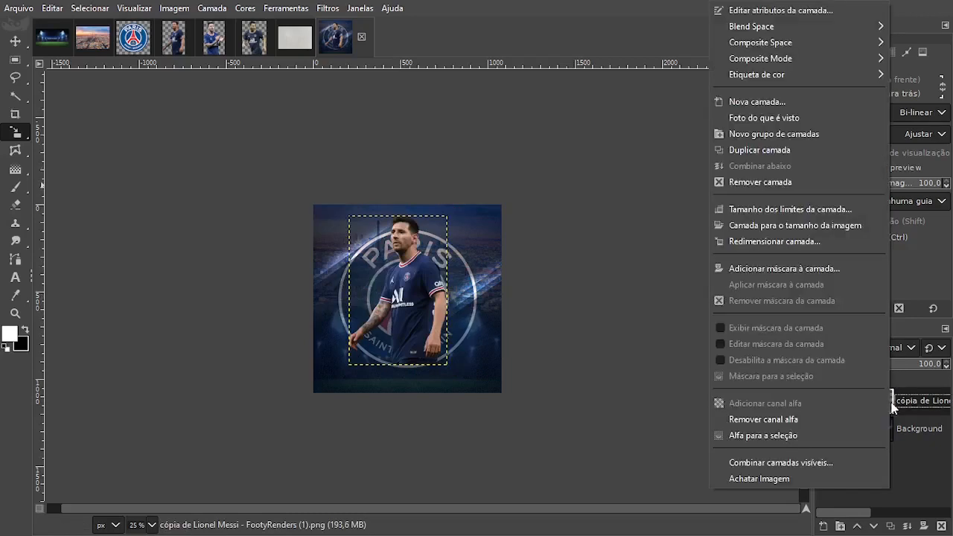
pyautogui.click(795, 270)
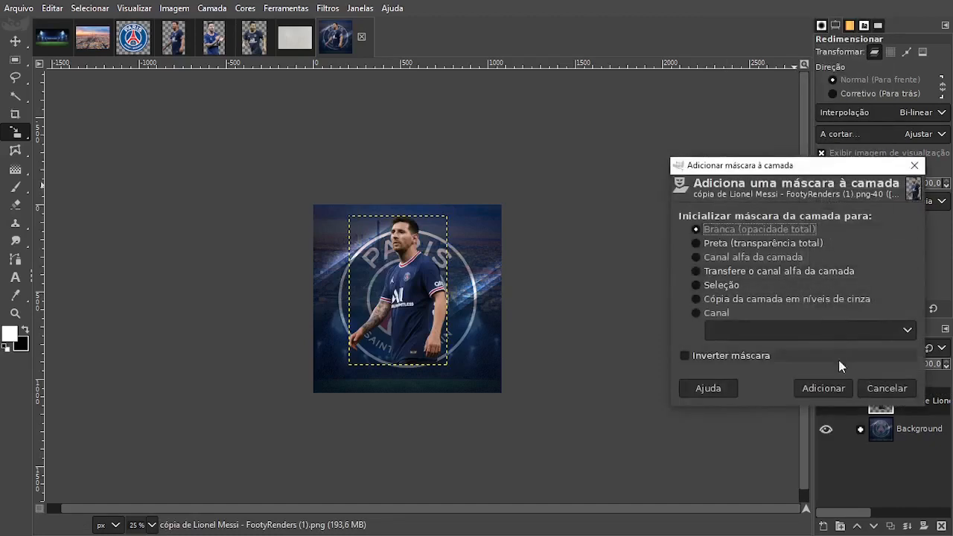
pyautogui.click(832, 389)
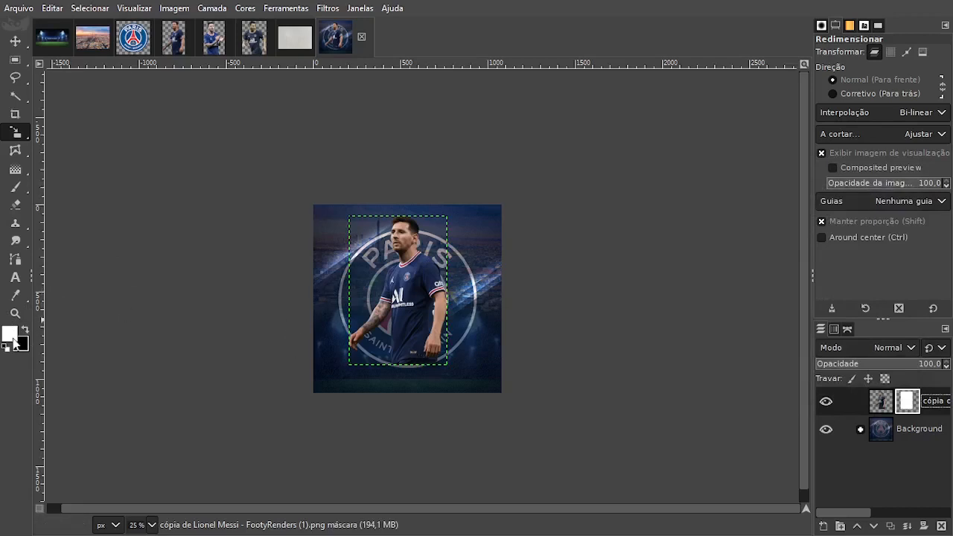
# Fade the player's lower end by painting black on the mask with a 740 px brush, undoing the first stroke and repainting at hardness 43.
pyautogui.click(15, 187)
pyautogui.moveTo(14, 223)
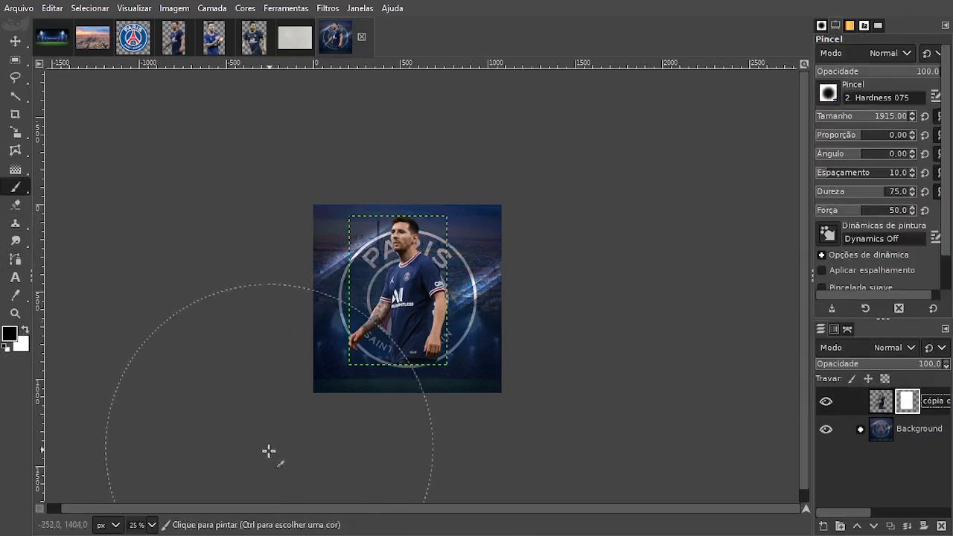
pyautogui.moveTo(901, 119); pyautogui.dragTo(894, 119)
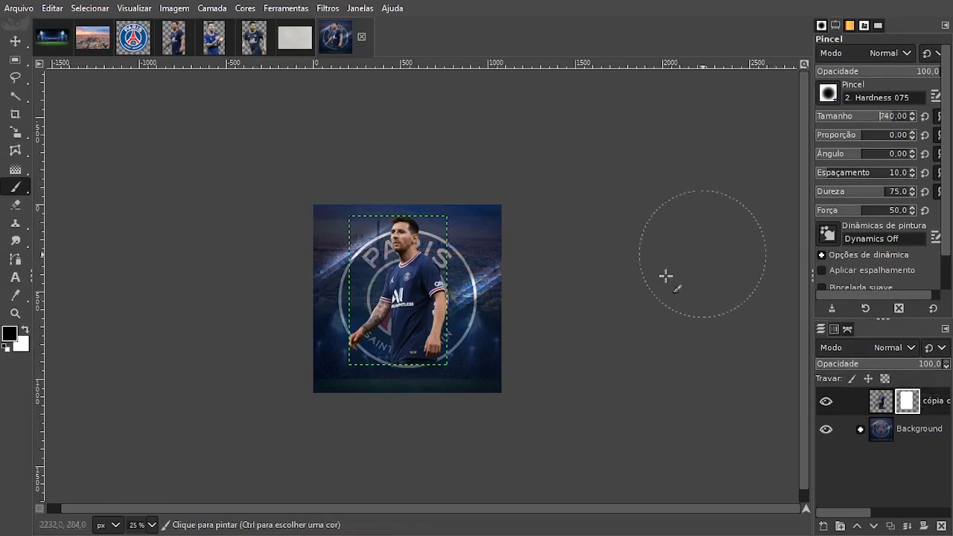
pyautogui.moveTo(321, 402)
pyautogui.mouseDown()
pyautogui.moveTo(339, 430)
pyautogui.moveTo(479, 400)
pyautogui.moveTo(451, 394)
pyautogui.moveTo(420, 402)
pyautogui.moveTo(528, 404)
pyautogui.mouseUp()
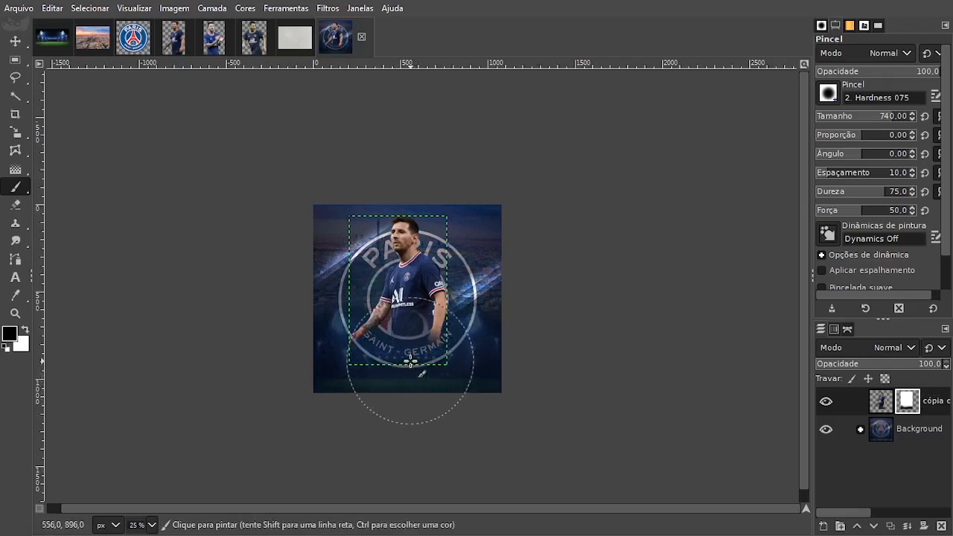
pyautogui.hotkey('ctrl', 'z')
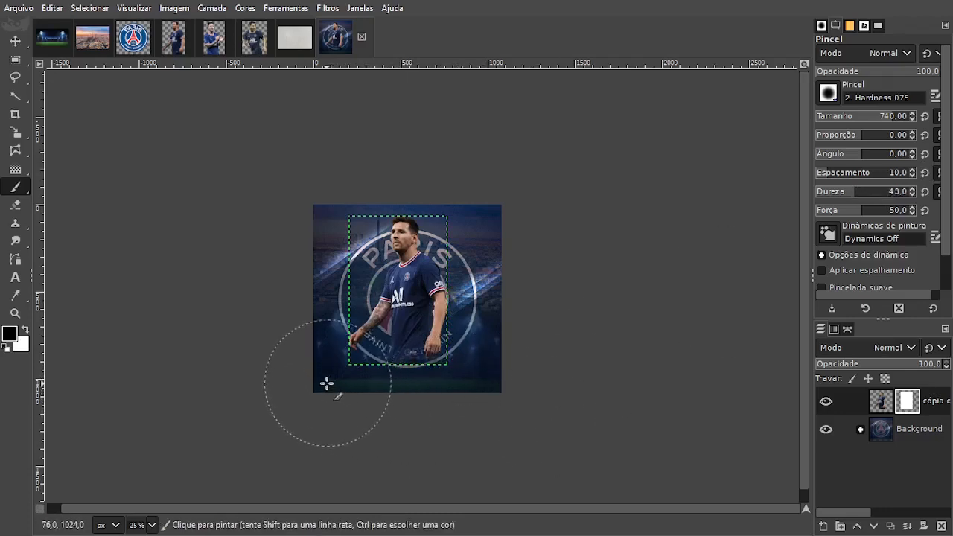
pyautogui.moveTo(315, 376)
pyautogui.mouseDown()
pyautogui.moveTo(481, 386)
pyautogui.moveTo(402, 391)
pyautogui.mouseUp()
pyautogui.scroll(3, 436, 361)
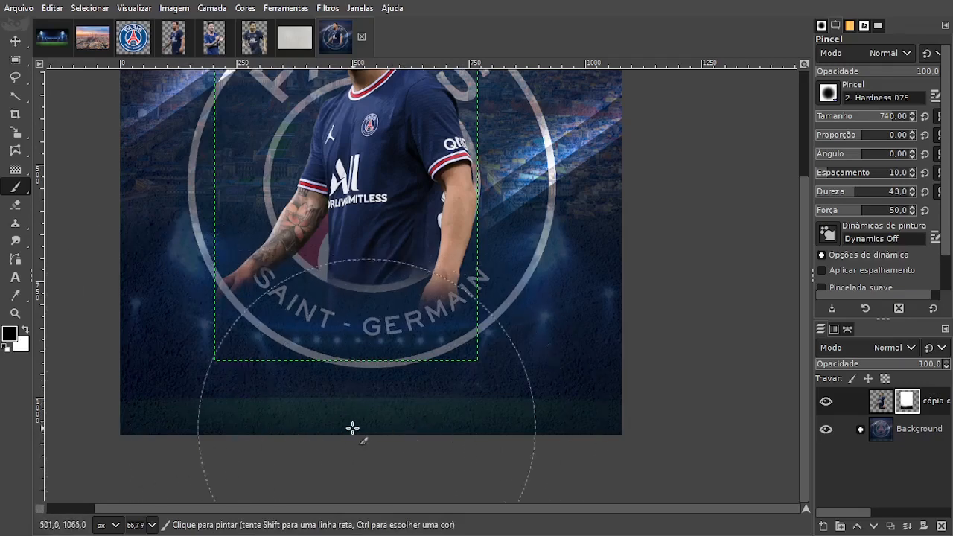
# Apply the painted mask permanently to the player layer.
pyautogui.rightClick(887, 403)
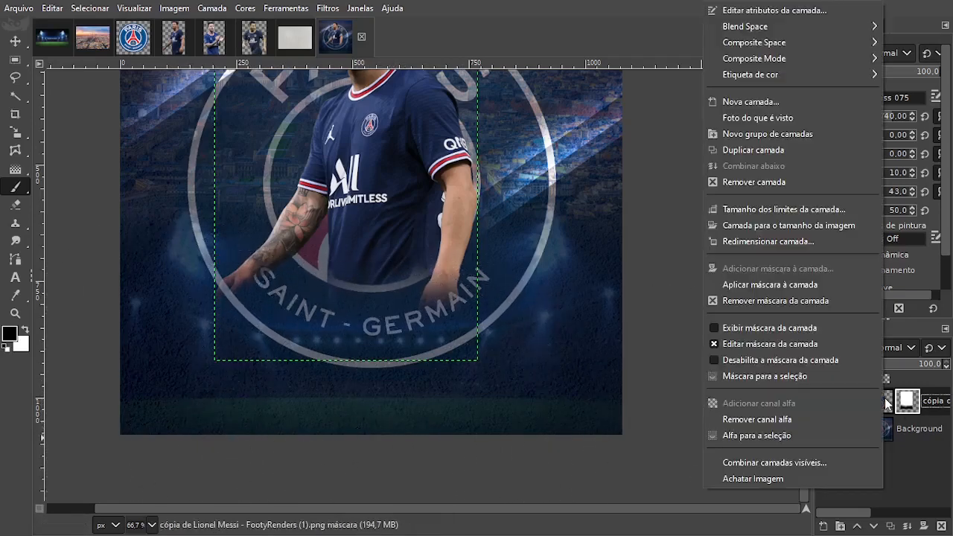
pyautogui.click(790, 289)
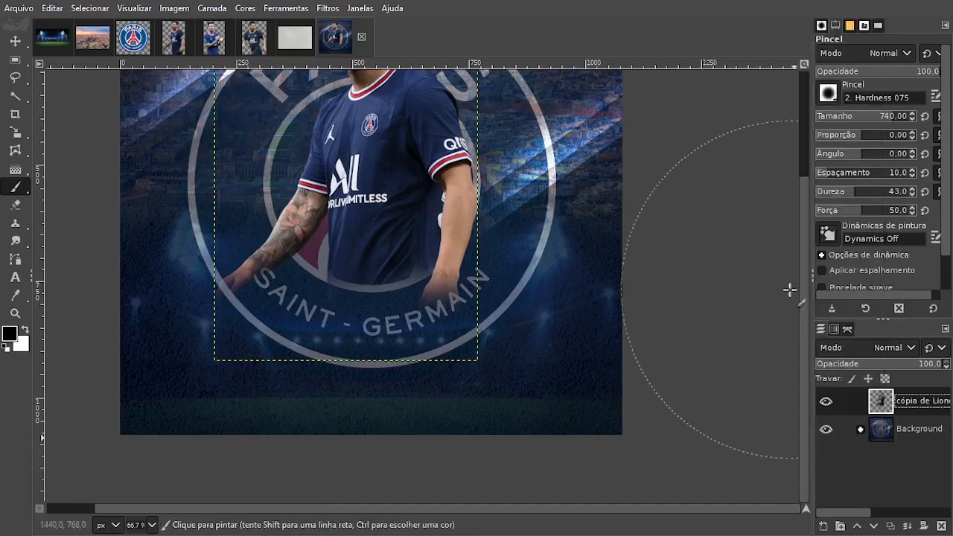
pyautogui.scroll(-1, 514, 298)
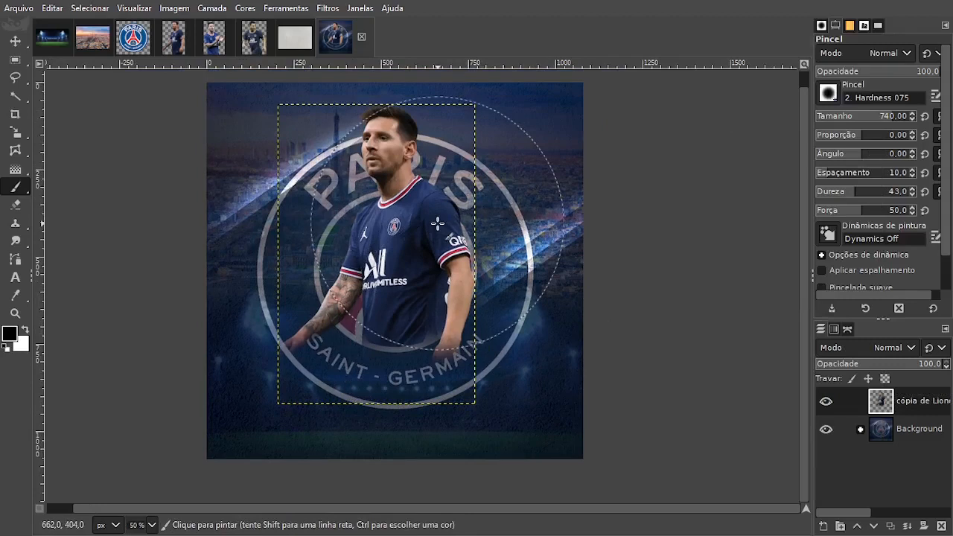
# Select the player's outline from the layer's alpha and add a new transparent 1080 x 1080 px layer above it.
pyautogui.click(15, 42)
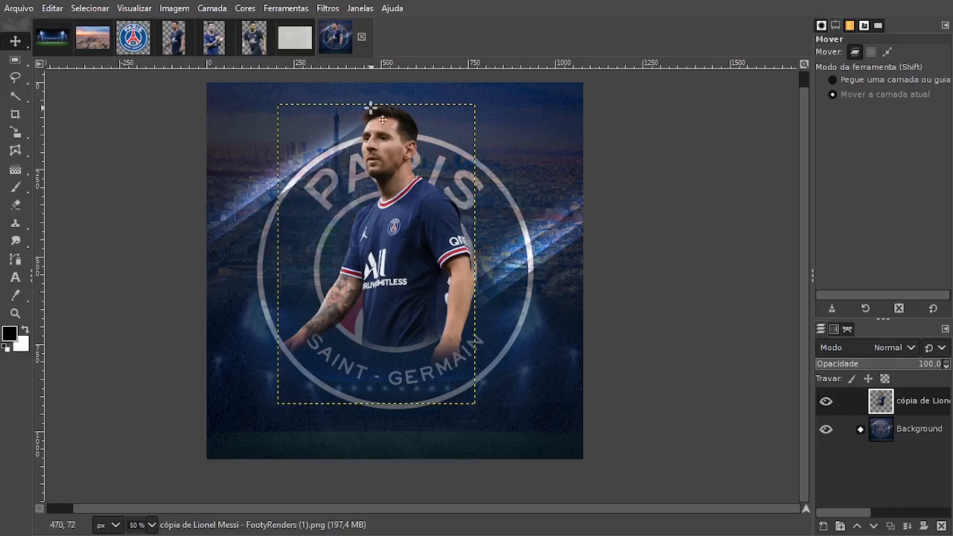
pyautogui.rightClick(893, 407)
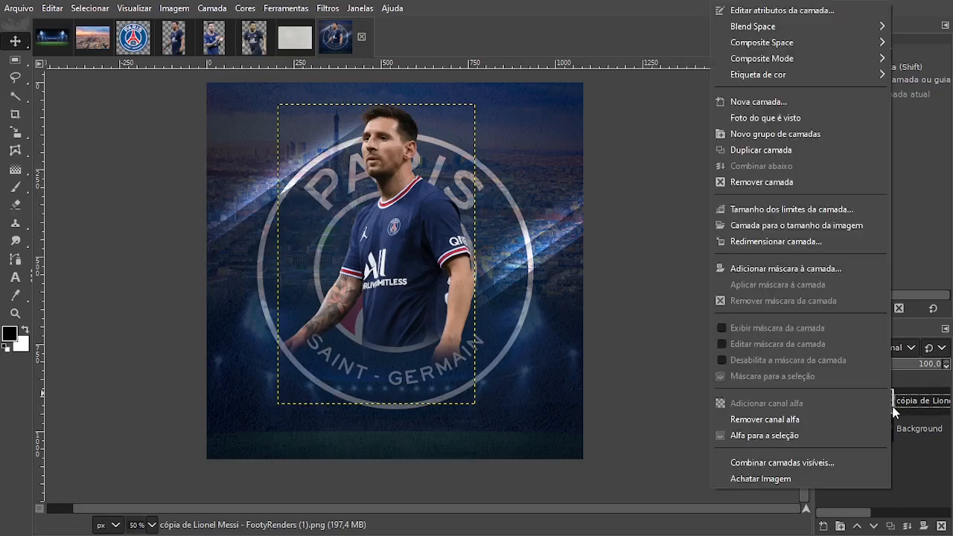
pyautogui.click(807, 438)
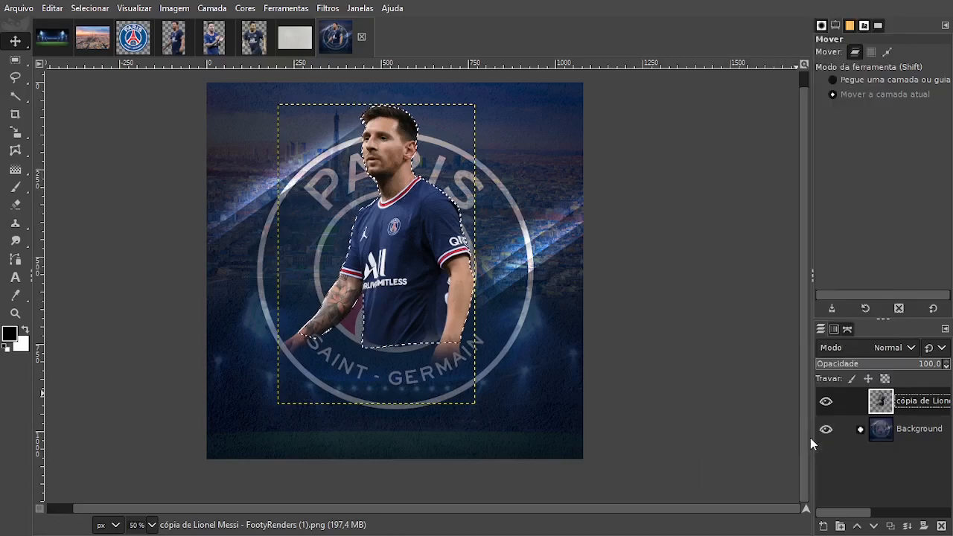
pyautogui.click(823, 528)
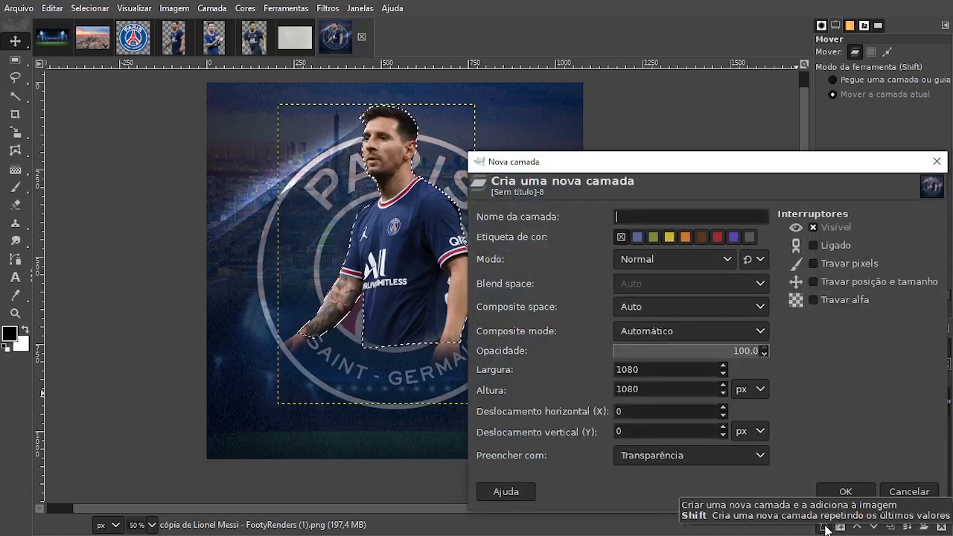
pyautogui.press('Return')
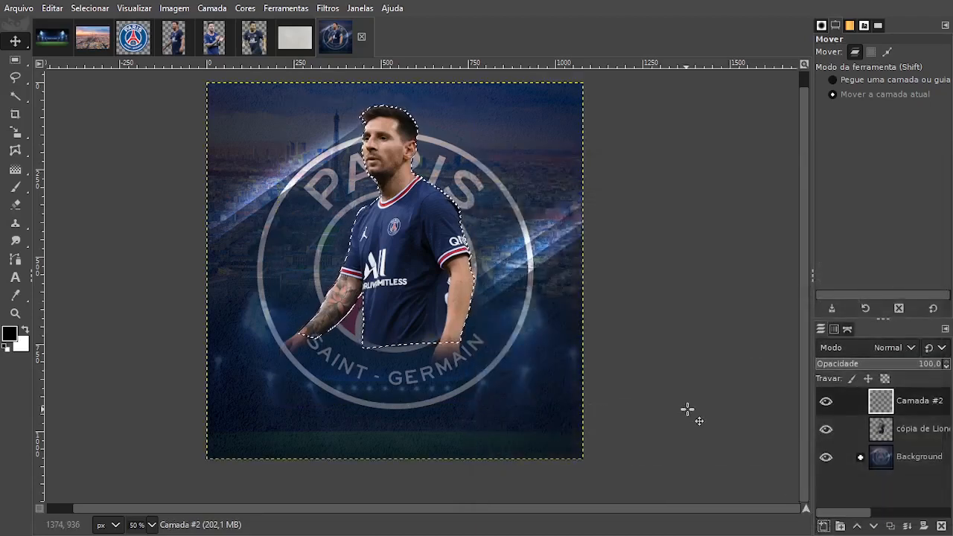
# Paint soft white over the player's head, face and light-facing side on the new layer with the 740 px brush, and clear the selection.
pyautogui.click(16, 189)
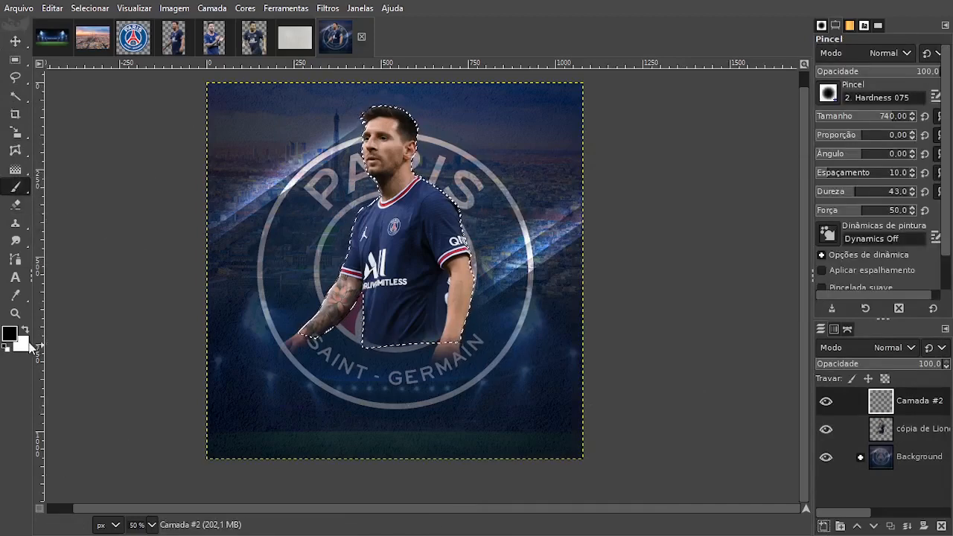
pyautogui.press('x')
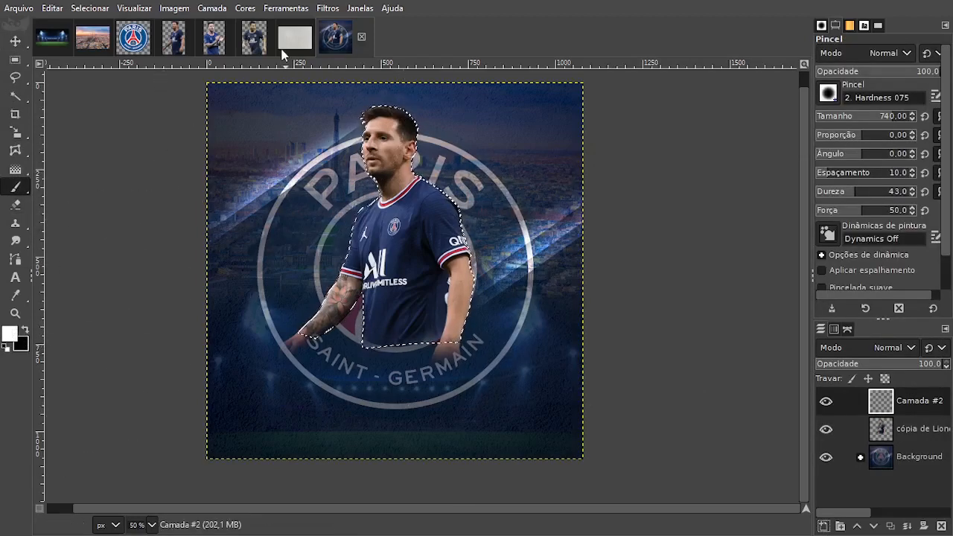
pyautogui.scroll(3, 283, 189)
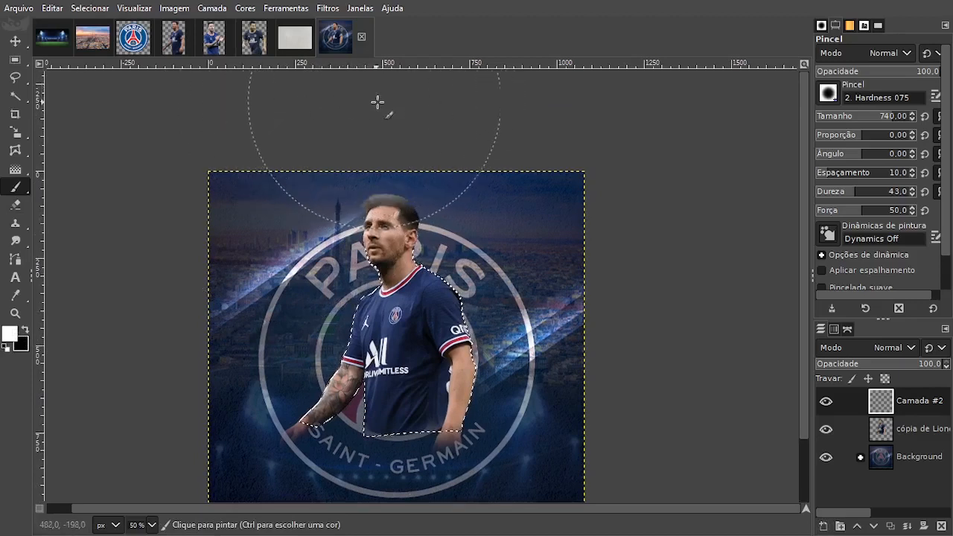
pyautogui.moveTo(377, 102)
pyautogui.mouseDown()
pyautogui.moveTo(324, 125)
pyautogui.moveTo(314, 120)
pyautogui.moveTo(266, 240)
pyautogui.moveTo(270, 290)
pyautogui.moveTo(256, 335)
pyautogui.moveTo(205, 371)
pyautogui.mouseUp()
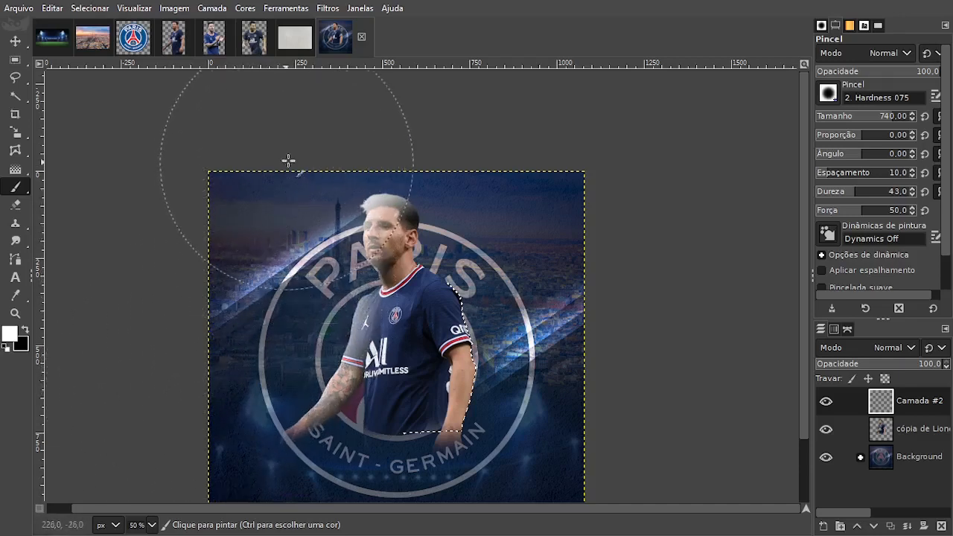
pyautogui.moveTo(315, 147); pyautogui.dragTo(257, 337)
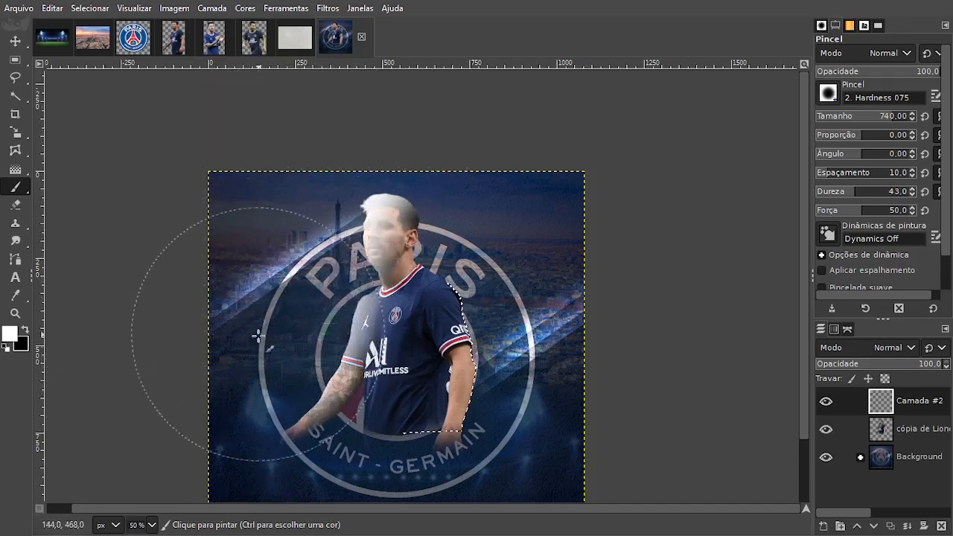
pyautogui.moveTo(6, 57)
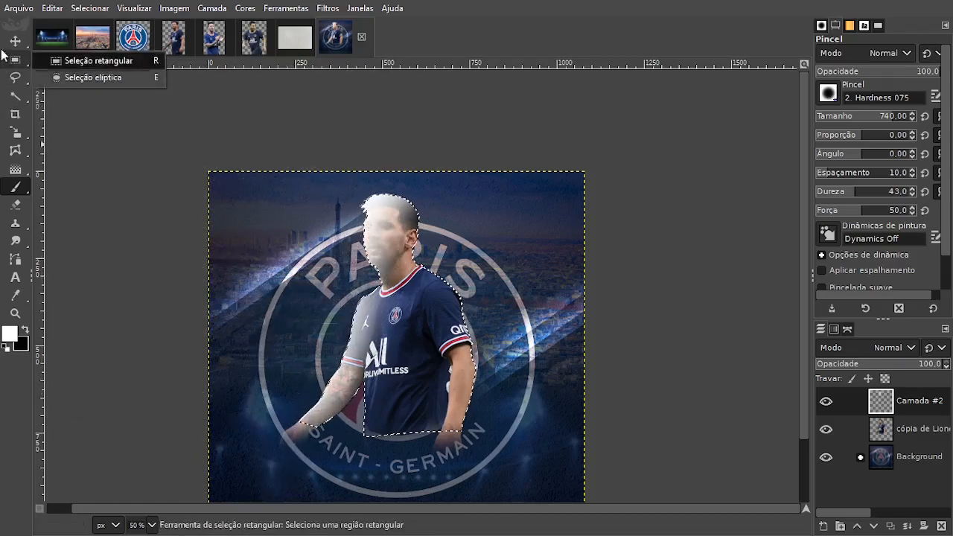
pyautogui.click(14, 40)
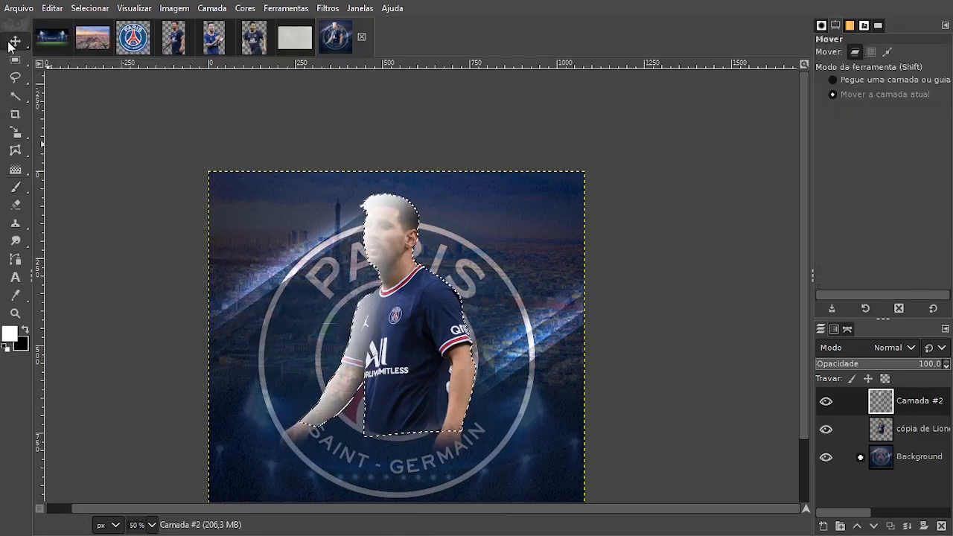
pyautogui.click(90, 8)
pyautogui.click(95, 25)
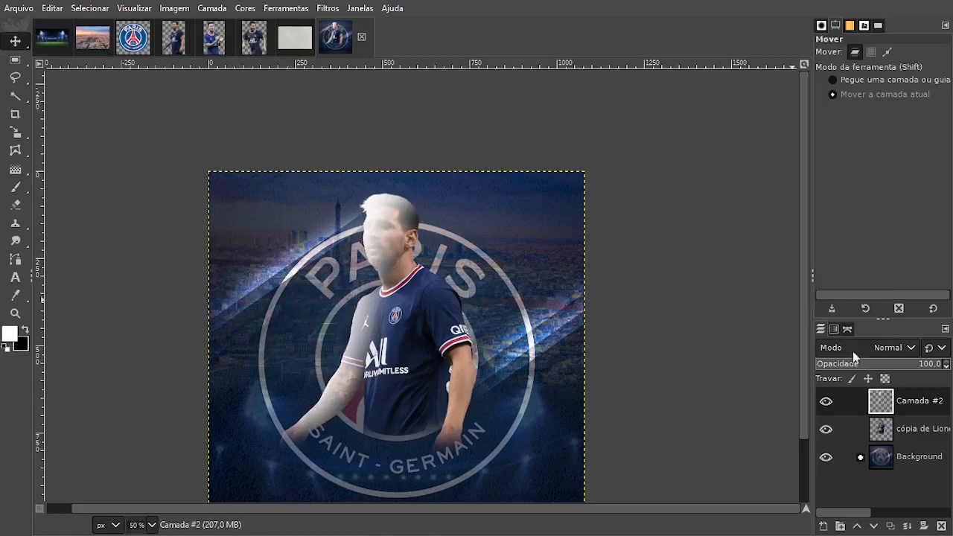
# Try several blend modes on the player's white light layer and settle on Overlay (Sobrepor).
pyautogui.click(902, 349)
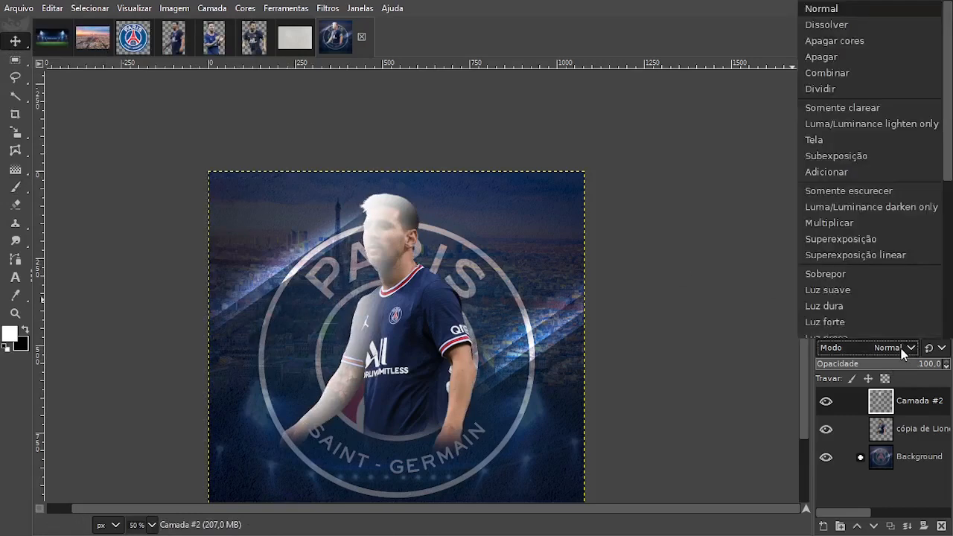
pyautogui.click(864, 30)
pyautogui.scroll(-5, 861, 356)
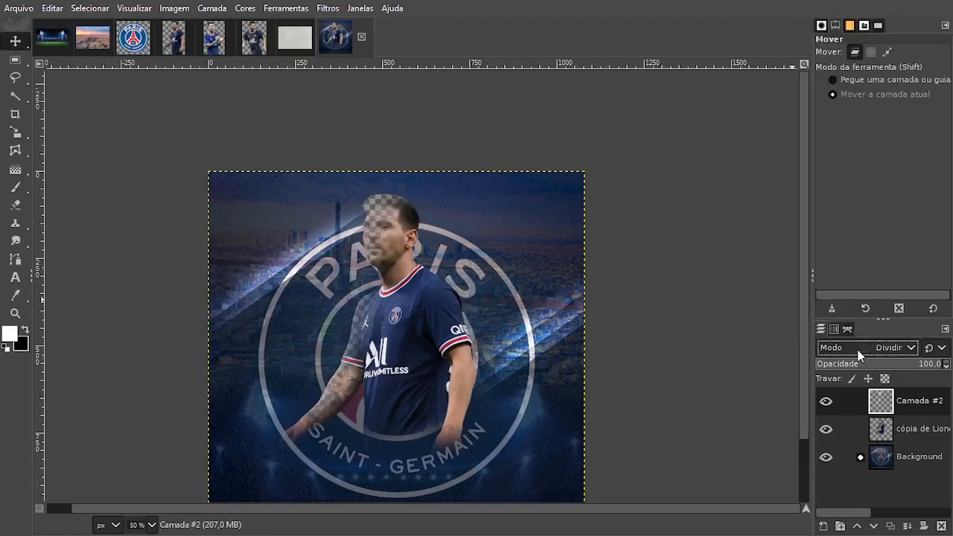
pyautogui.scroll(-2, 860, 355)
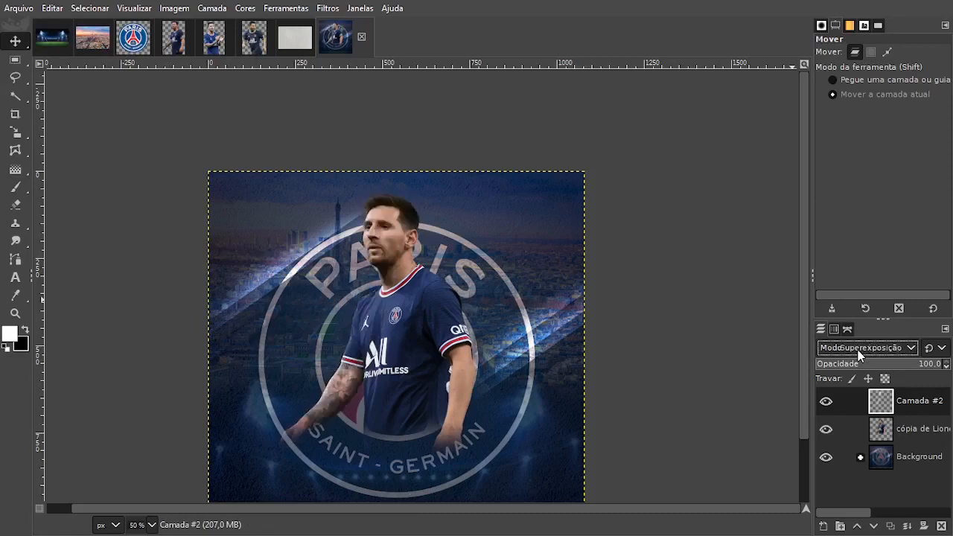
pyautogui.scroll(-3, 859, 355)
pyautogui.scroll(1, 860, 355)
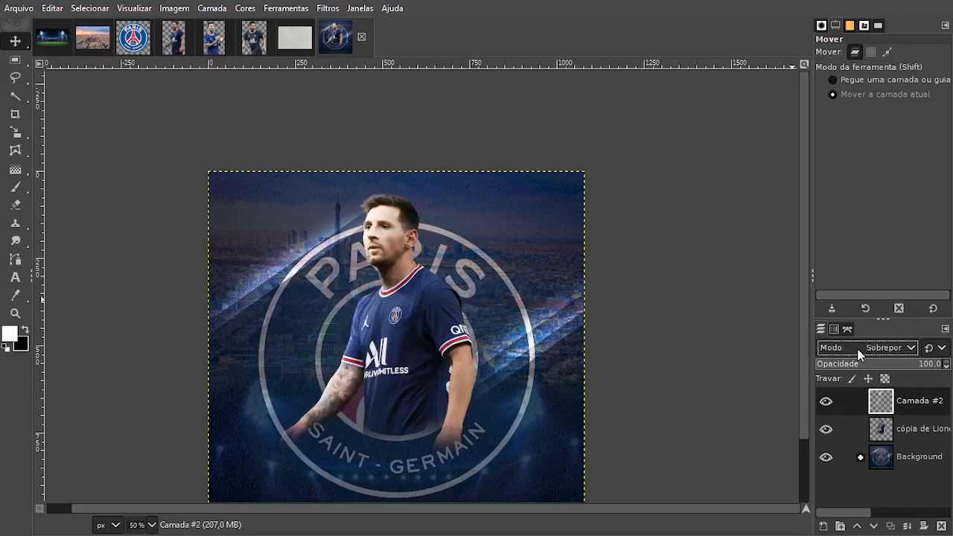
# Lower the player light layer's opacity to 50 and toggle its visibility to compare, leaving it visible.
pyautogui.moveTo(911, 370); pyautogui.dragTo(917, 368)
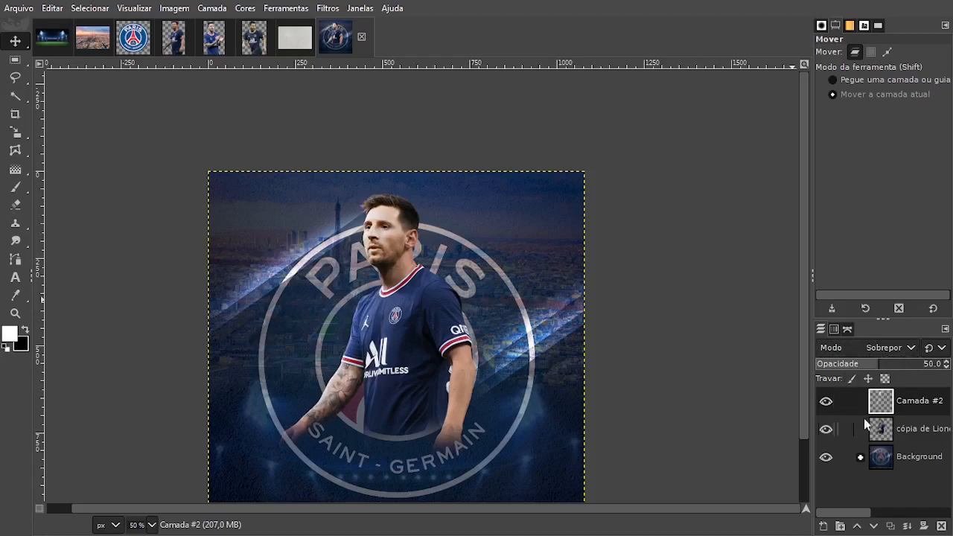
pyautogui.click(826, 402)
pyautogui.click(826, 402)
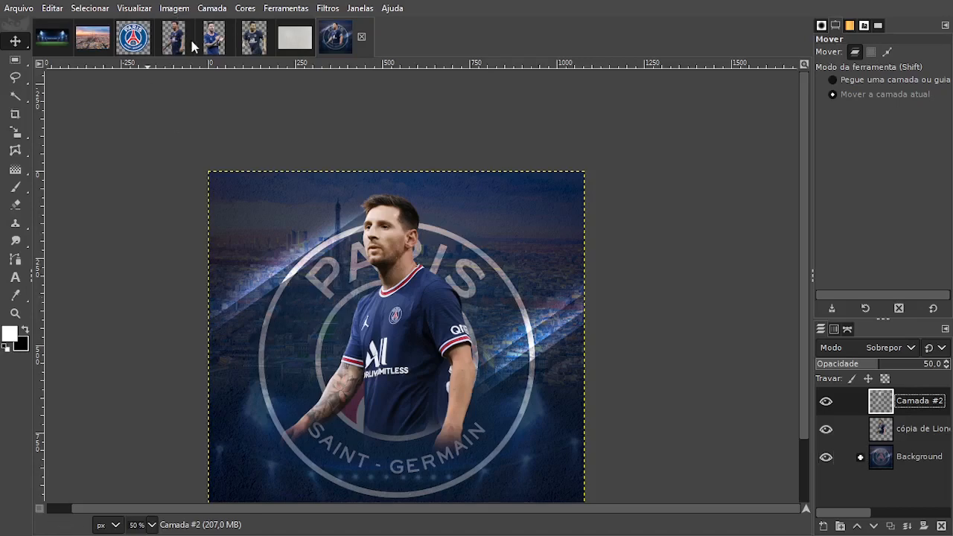
# Copy the clapping player cutout from its own image and paste it into the poster as a new layer.
pyautogui.click(215, 46)
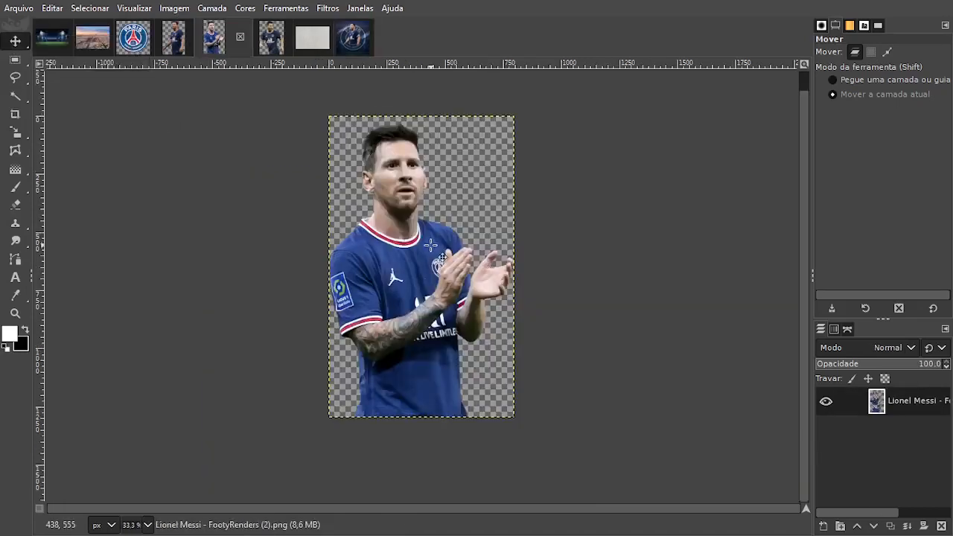
pyautogui.hotkey('ctrl', 'c')
pyautogui.click(348, 38)
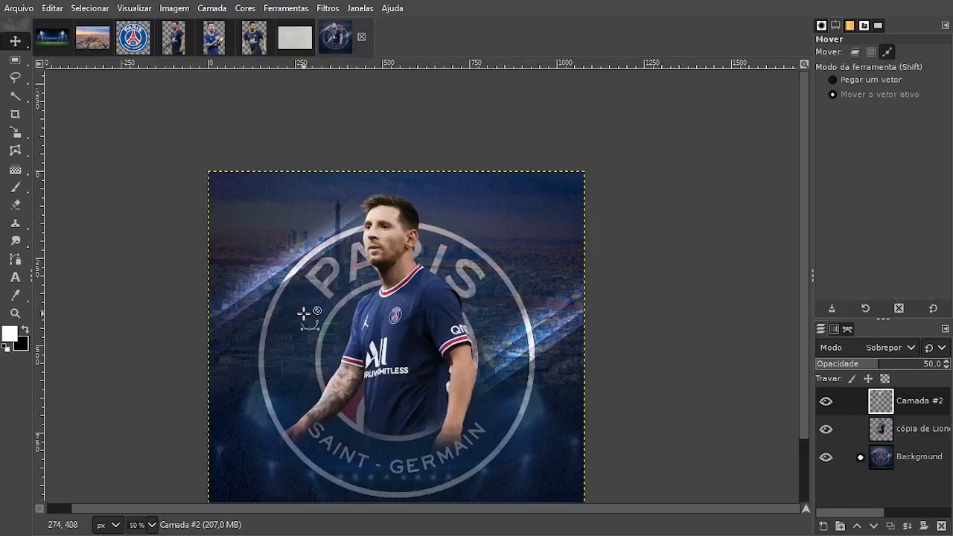
pyautogui.hotkey('ctrl', 'v')
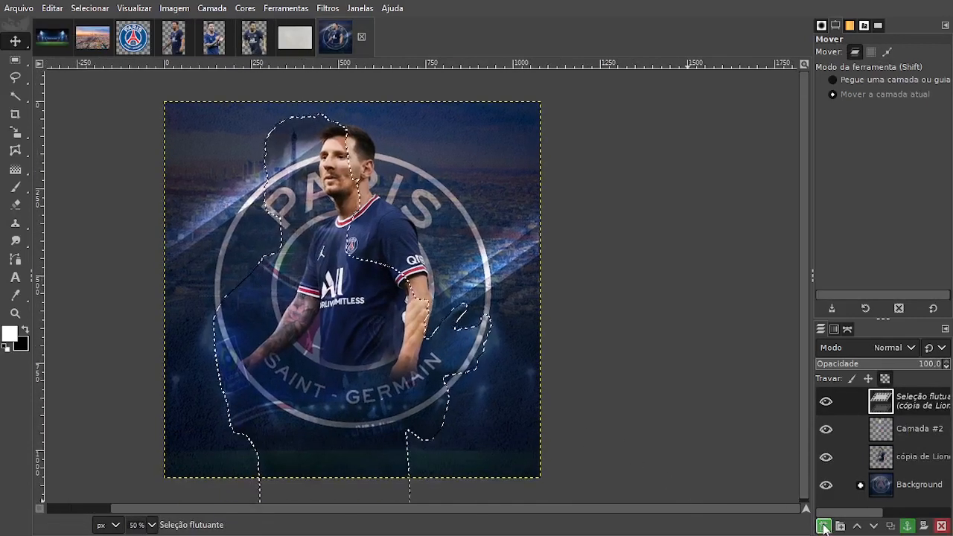
pyautogui.click(823, 527)
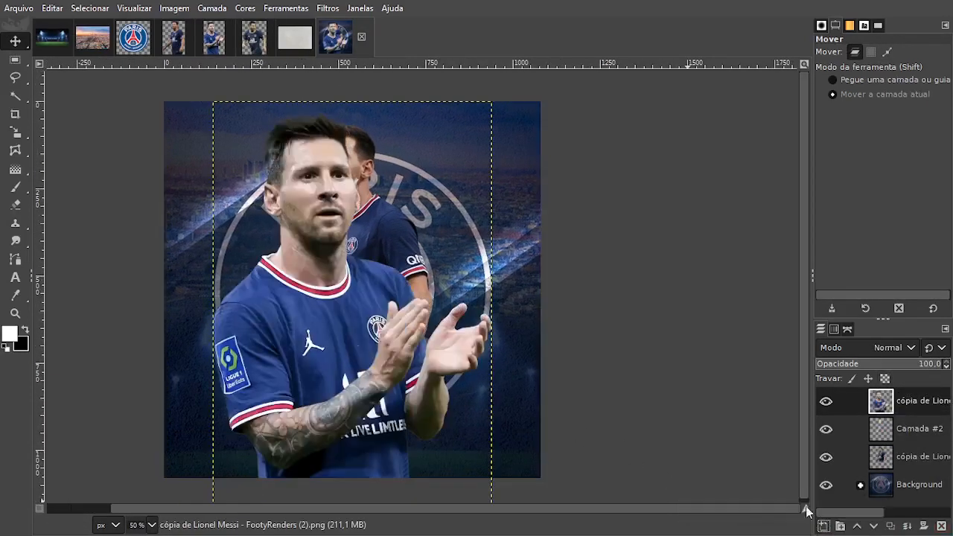
# Scale the clapping player proportionally to about 439 x 713 px and place him beside the first player, on the poster's left side.
pyautogui.hotkey('shift', 's')
pyautogui.click(494, 421)
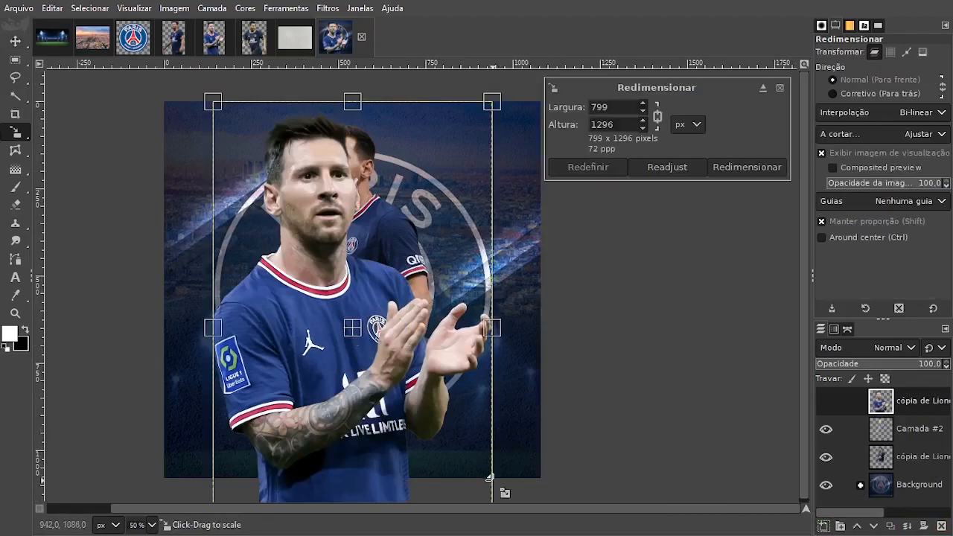
pyautogui.moveTo(494, 429); pyautogui.dragTo(351, 319)
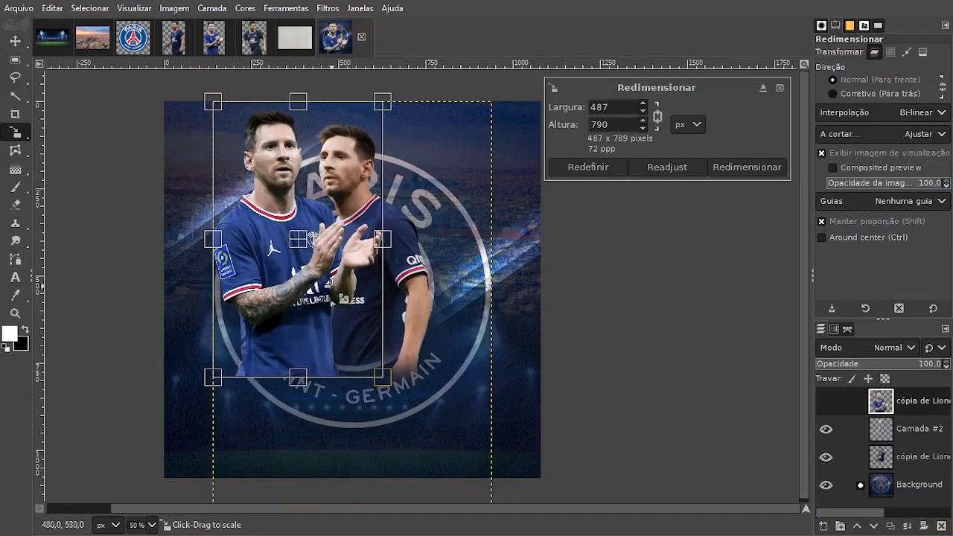
pyautogui.moveTo(300, 242); pyautogui.dragTo(292, 265)
pyautogui.moveTo(334, 337); pyautogui.dragTo(313, 313)
pyautogui.moveTo(298, 268); pyautogui.dragTo(306, 285)
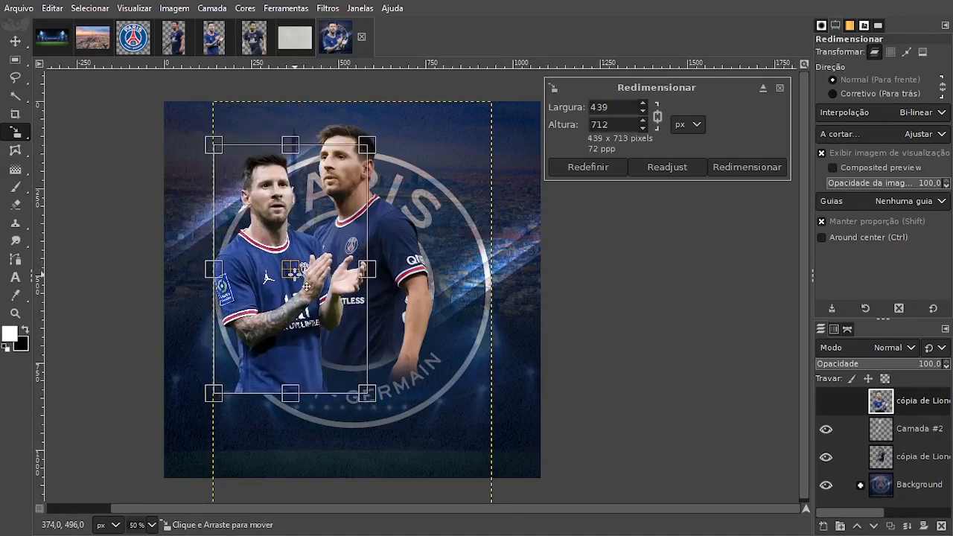
pyautogui.click(748, 169)
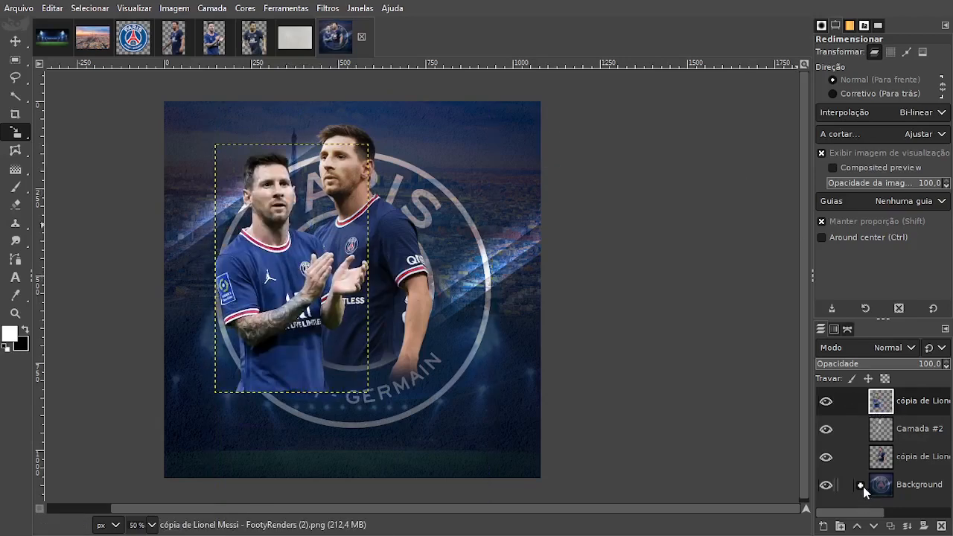
# Move the clapping player's layer into the Background group, between the grey texture and the stadium layer, and toggle its visibility to check it.
pyautogui.moveTo(883, 409); pyautogui.dragTo(899, 447)
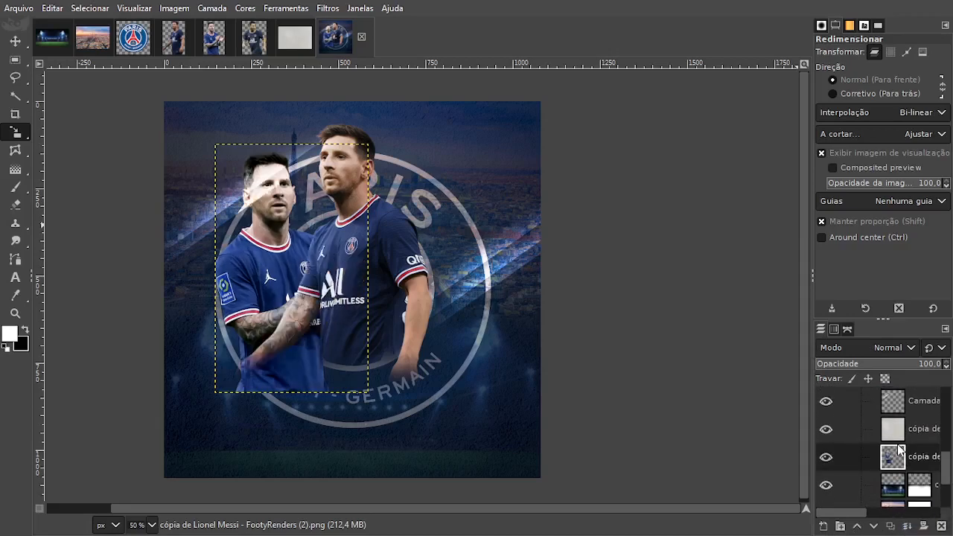
pyautogui.scroll(-1, 895, 462)
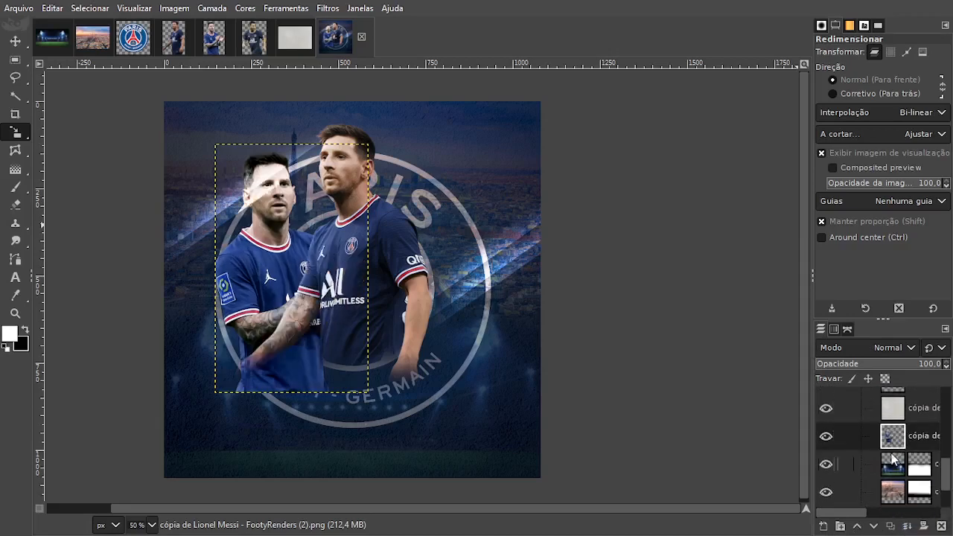
pyautogui.click(826, 437)
pyautogui.click(826, 437)
# Try several blend modes on the clapping player's layer, including Overlay, Difference and Divide, and settle on Soft light (Luz suave).
pyautogui.click(879, 349)
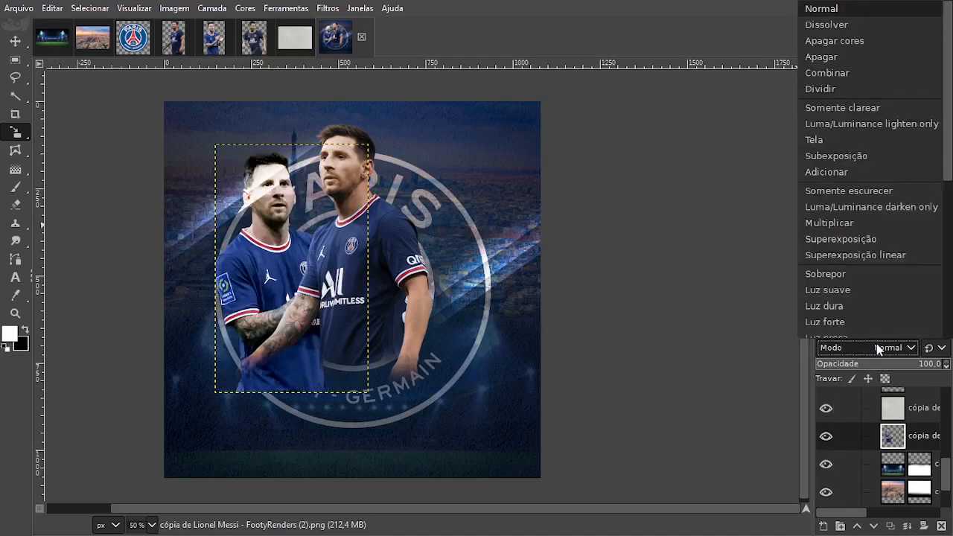
pyautogui.click(842, 26)
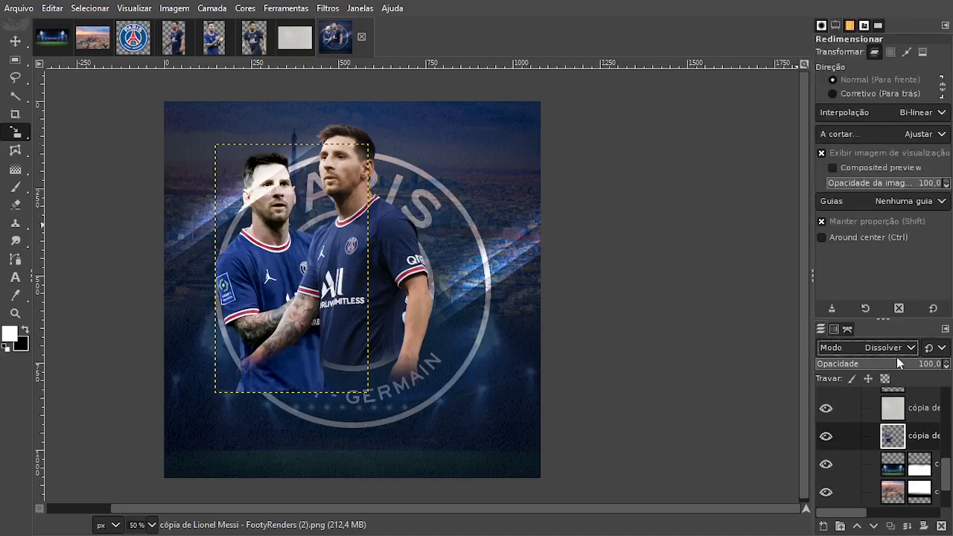
pyautogui.scroll(-1, 893, 350)
pyautogui.scroll(5, 893, 350)
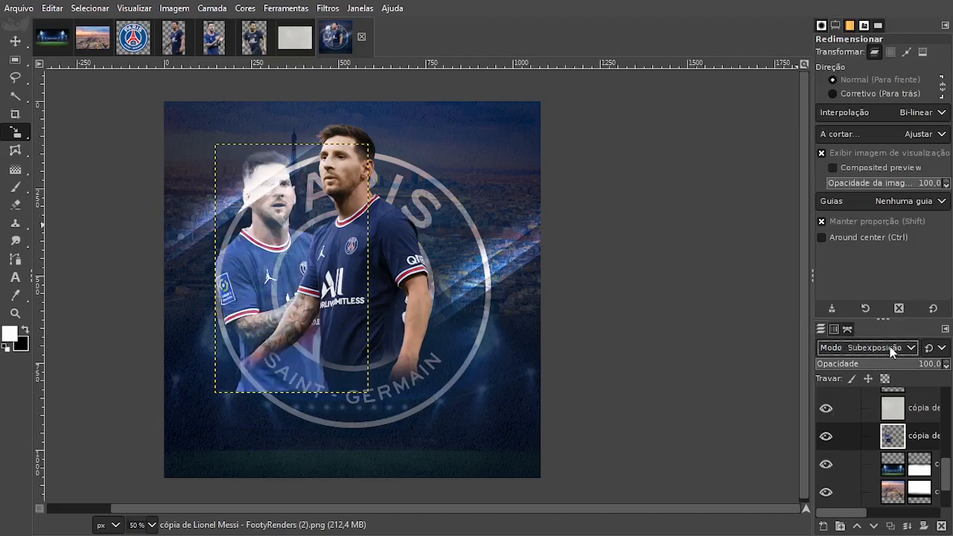
pyautogui.scroll(-7, 893, 350)
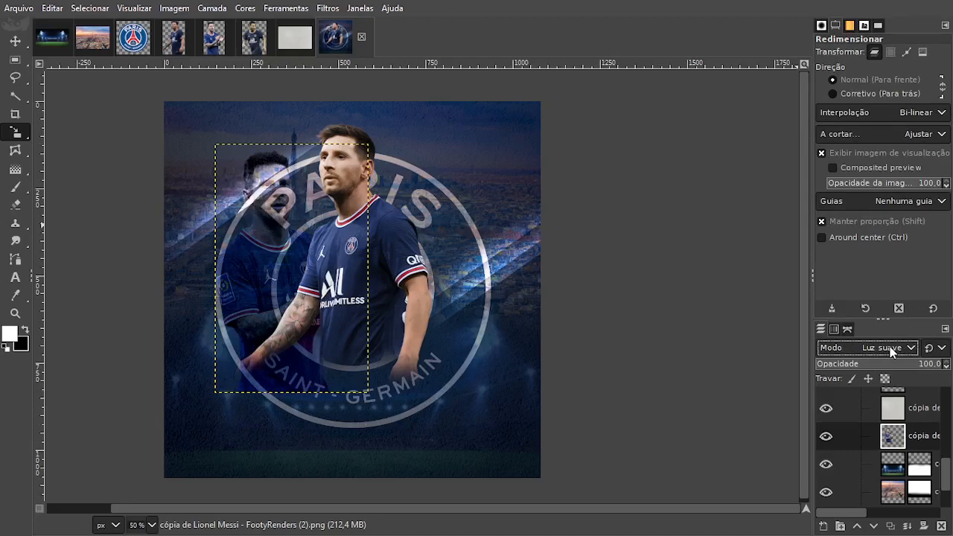
pyautogui.scroll(1, 893, 352)
pyautogui.scroll(-1, 893, 352)
pyautogui.scroll(-6, 893, 351)
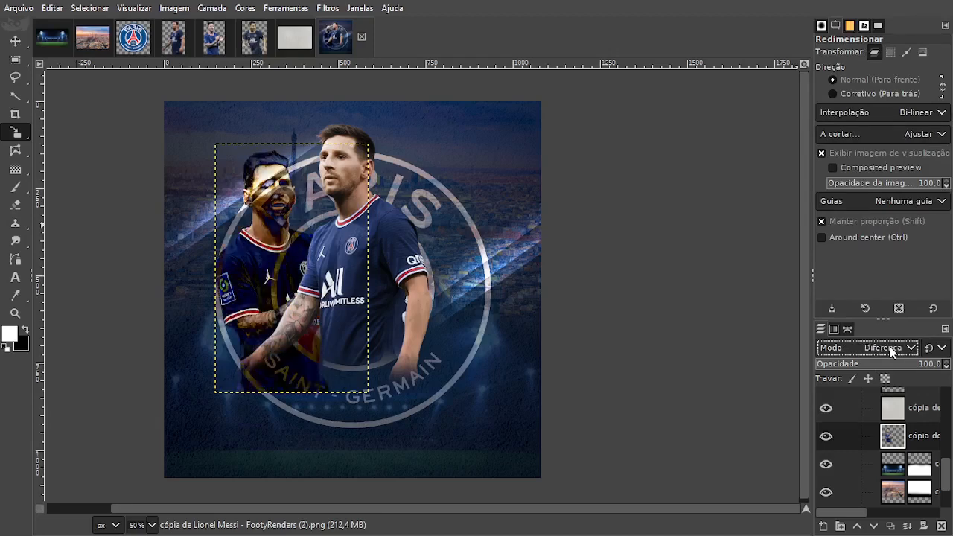
pyautogui.scroll(-2, 893, 351)
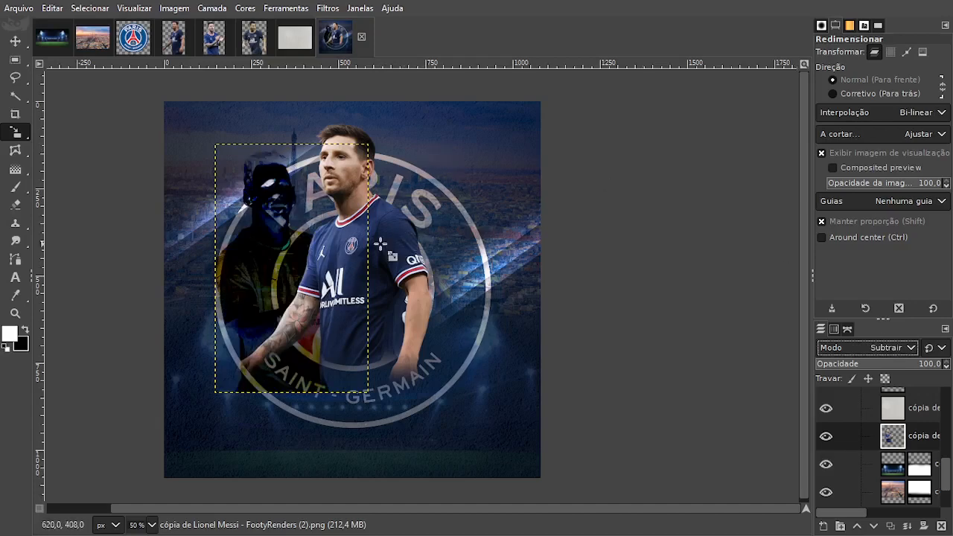
pyautogui.scroll(-3, 855, 351)
pyautogui.click(855, 347)
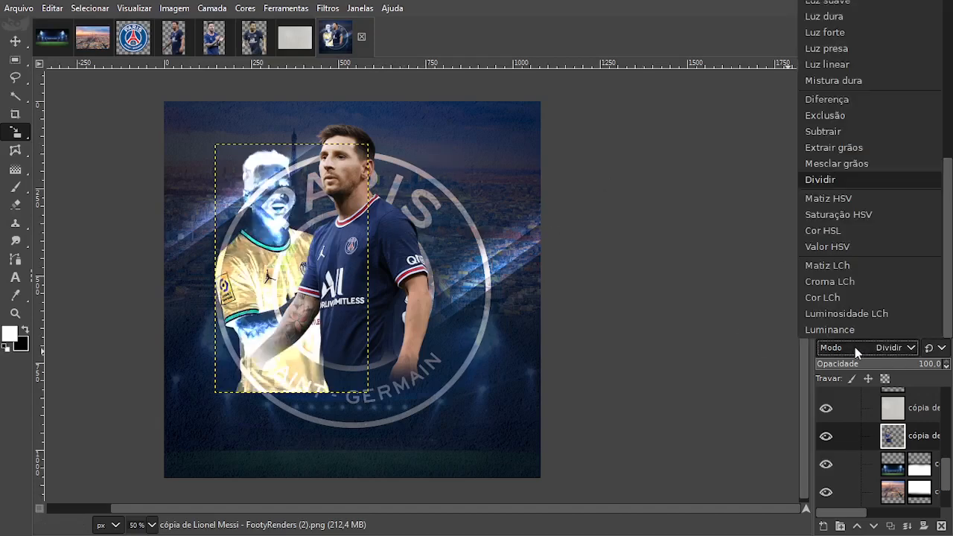
pyautogui.scroll(3, 894, 179)
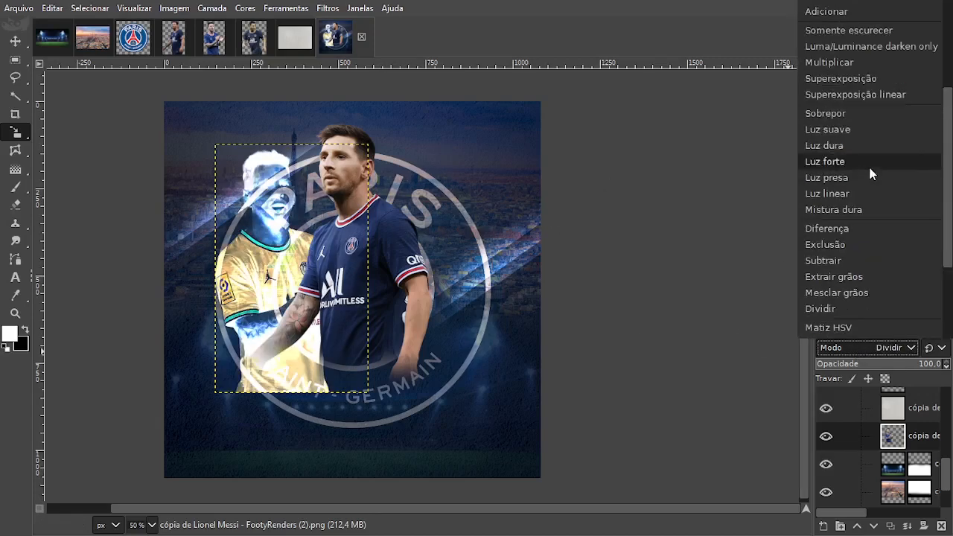
pyautogui.click(857, 112)
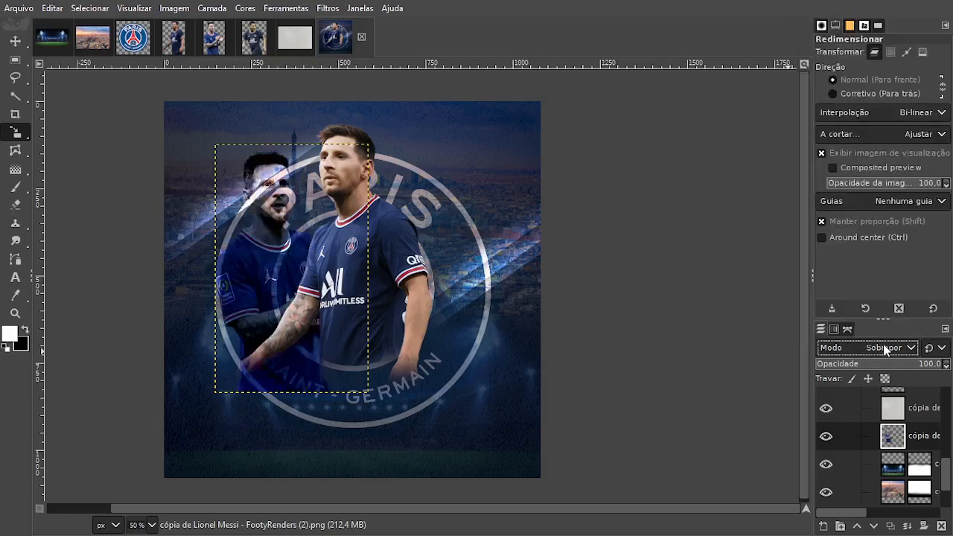
pyautogui.scroll(1, 899, 351)
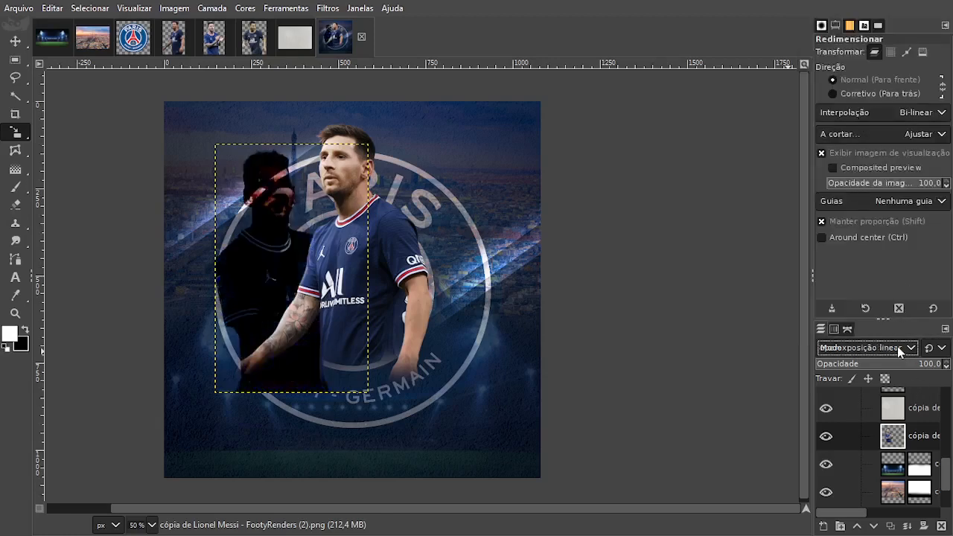
pyautogui.scroll(-2, 899, 351)
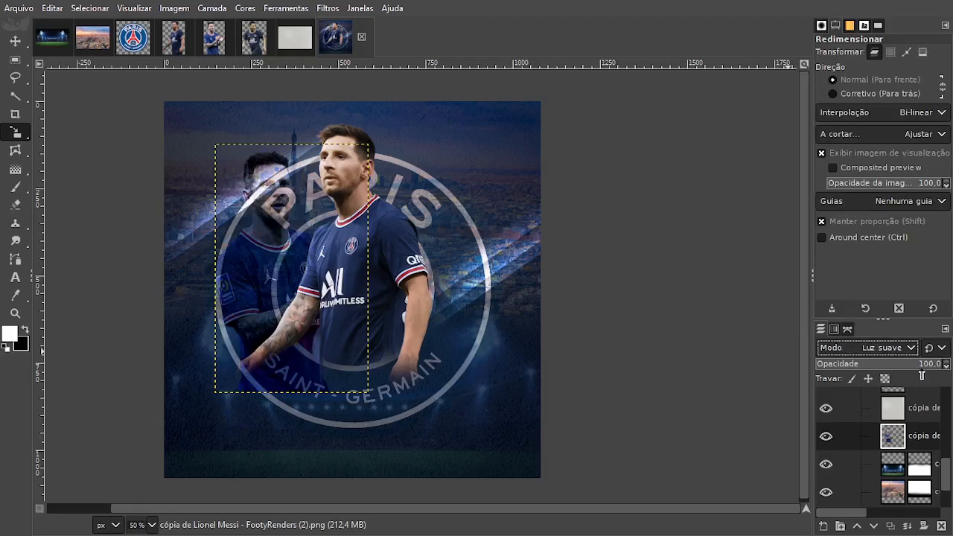
# Shift the clapping player further left, enlarge him slightly in proportion, and fine-tune his position behind the main player.
pyautogui.click(15, 41)
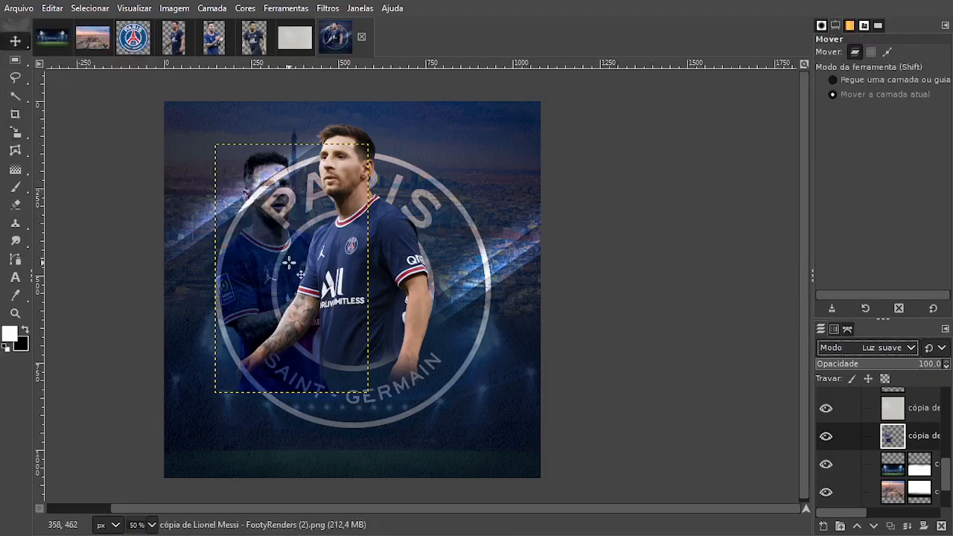
pyautogui.moveTo(289, 262); pyautogui.dragTo(260, 262)
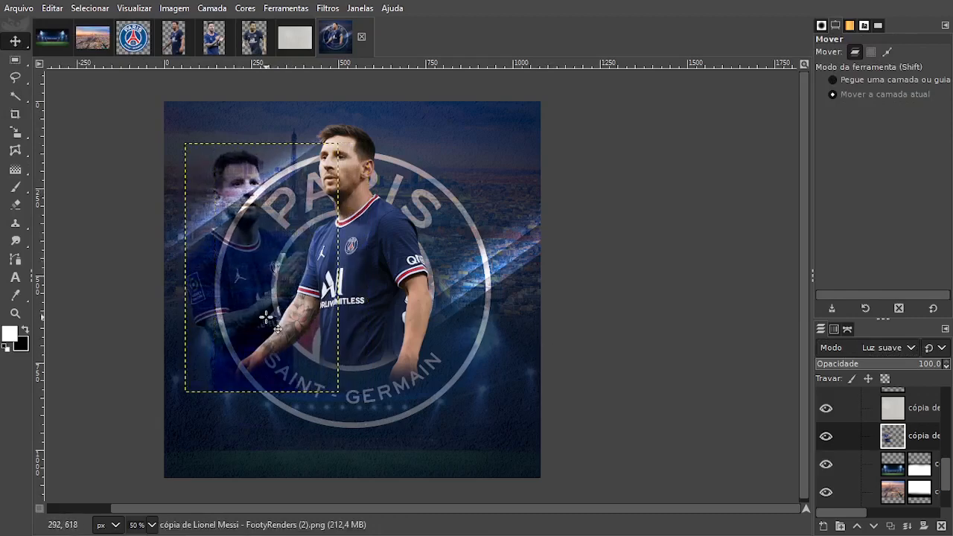
pyautogui.hotkey('shift', 's')
pyautogui.moveTo(315, 189); pyautogui.dragTo(336, 168)
pyautogui.click(747, 167)
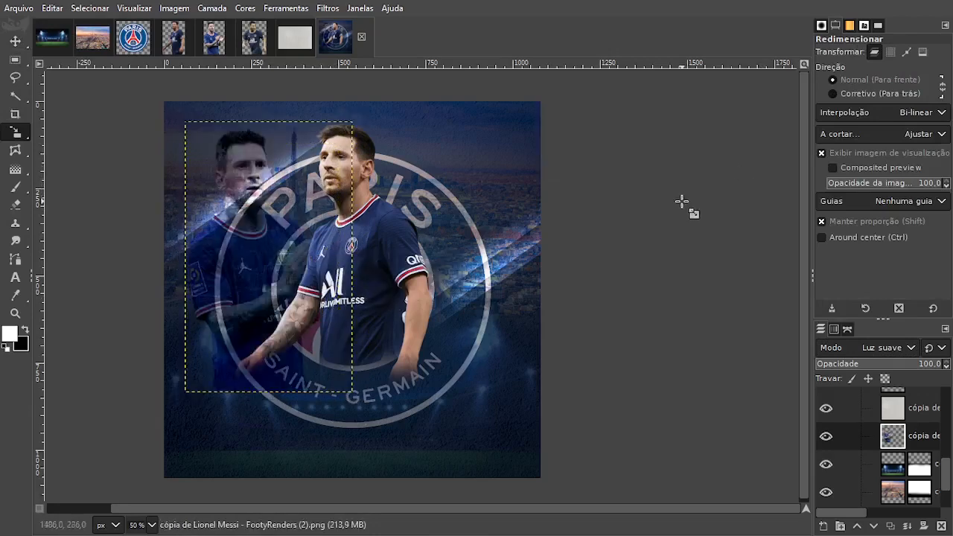
pyautogui.click(11, 41)
pyautogui.moveTo(249, 169); pyautogui.dragTo(257, 167)
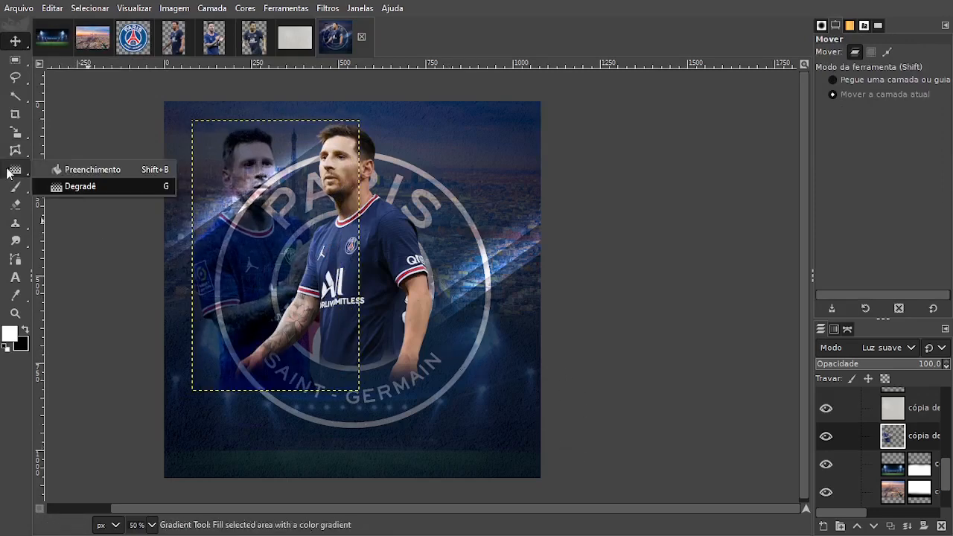
# Add a white, full-opacity layer mask to the clapping player's layer.
pyautogui.rightClick(942, 442)
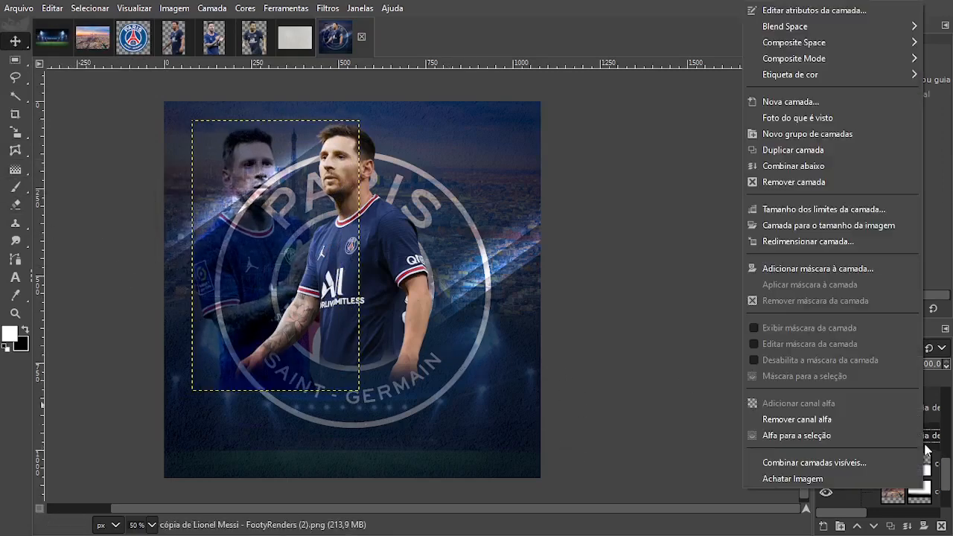
pyautogui.click(817, 268)
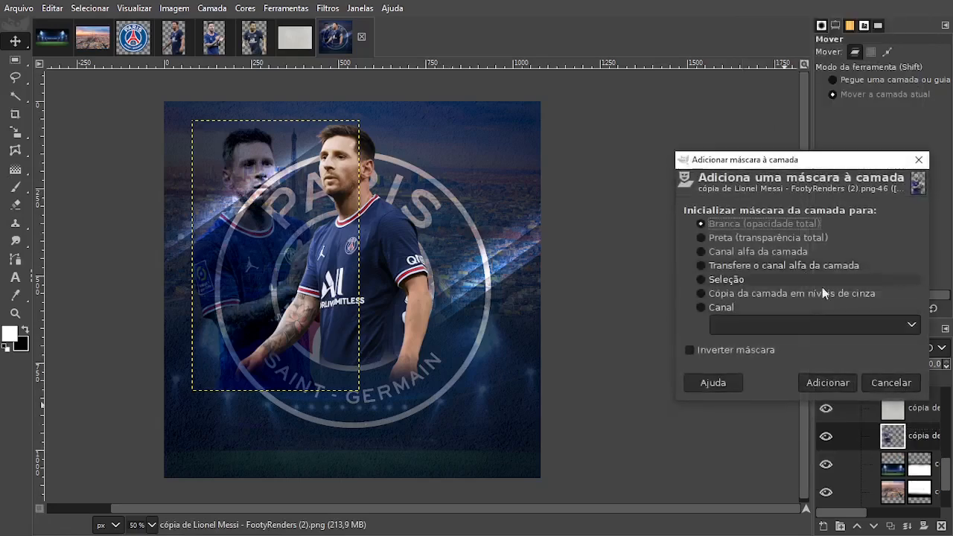
pyautogui.click(828, 383)
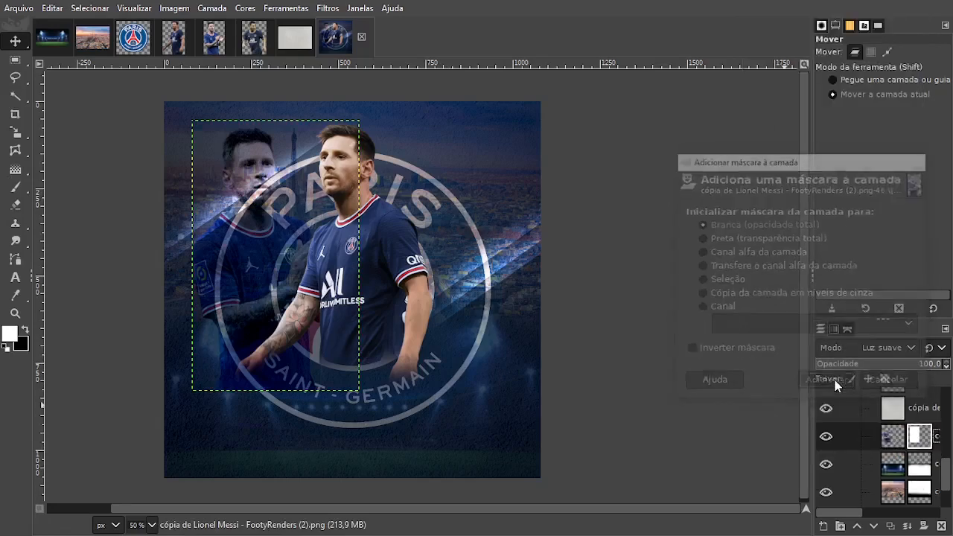
# Ready the Paintbrush with black as the foreground colour for painting on the clapping player's mask.
pyautogui.moveTo(12, 192)
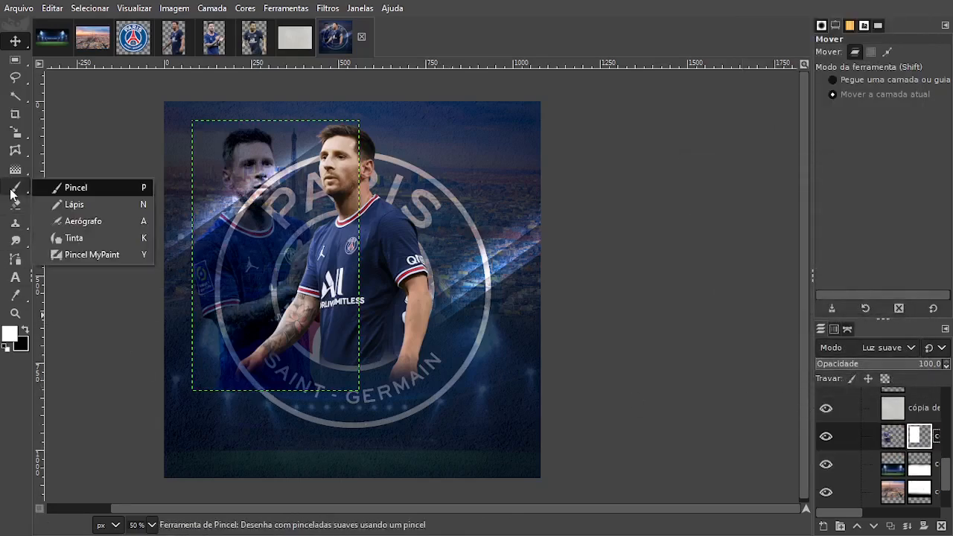
pyautogui.click(12, 193)
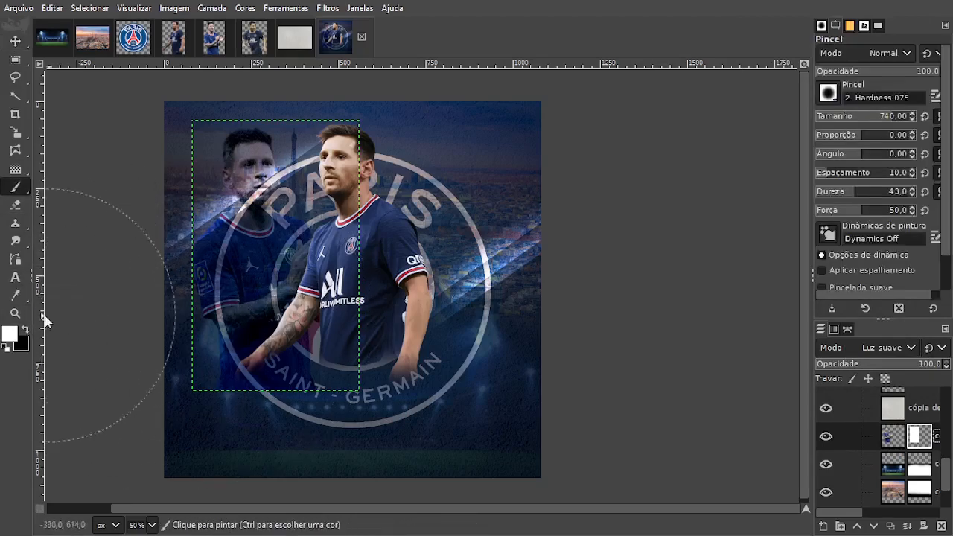
pyautogui.click(25, 329)
pyautogui.scroll(-2, 151, 381)
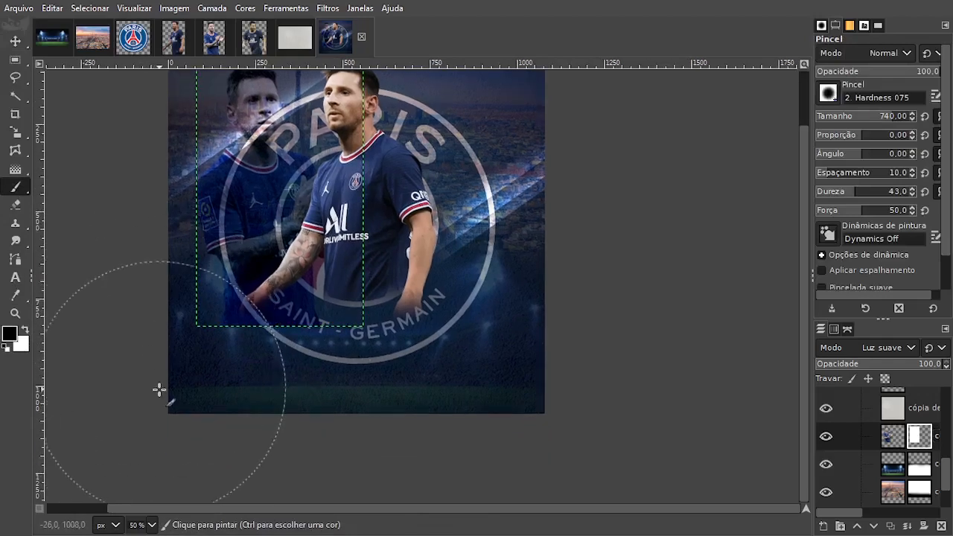
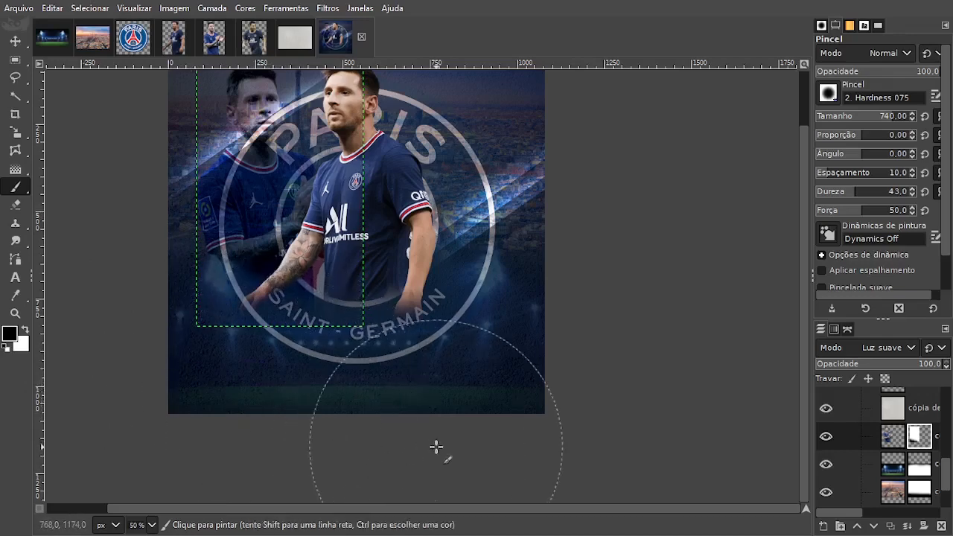
# Copy the forward-running player cutout from its source image and return to the poster.
pyautogui.click(15, 41)
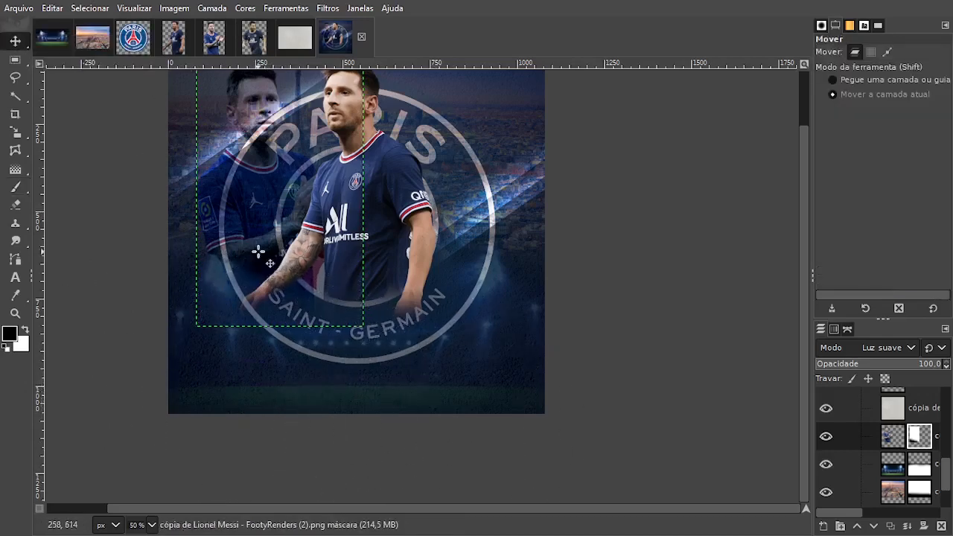
pyautogui.click(254, 39)
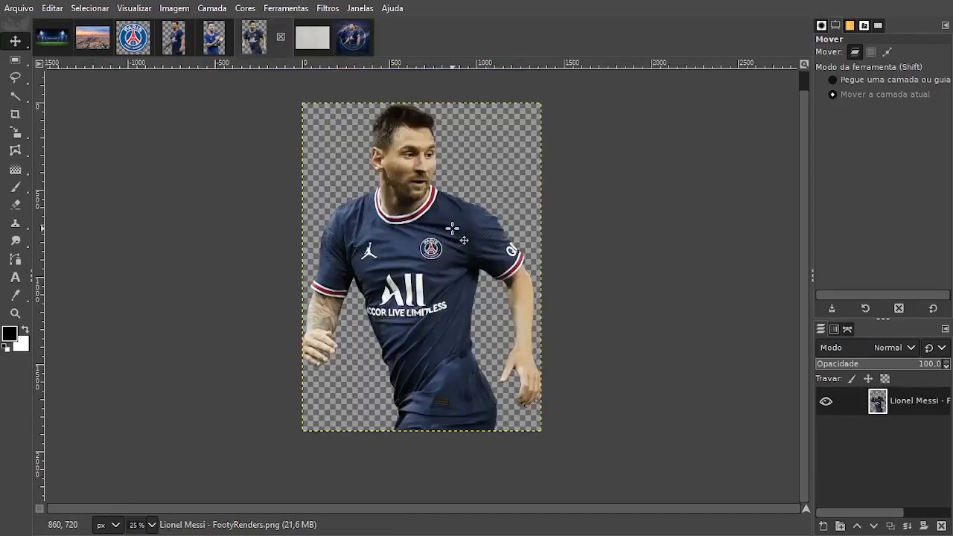
pyautogui.hotkey('ctrl', 'c')
pyautogui.click(353, 39)
pyautogui.hotkey('ctrl', 'v')
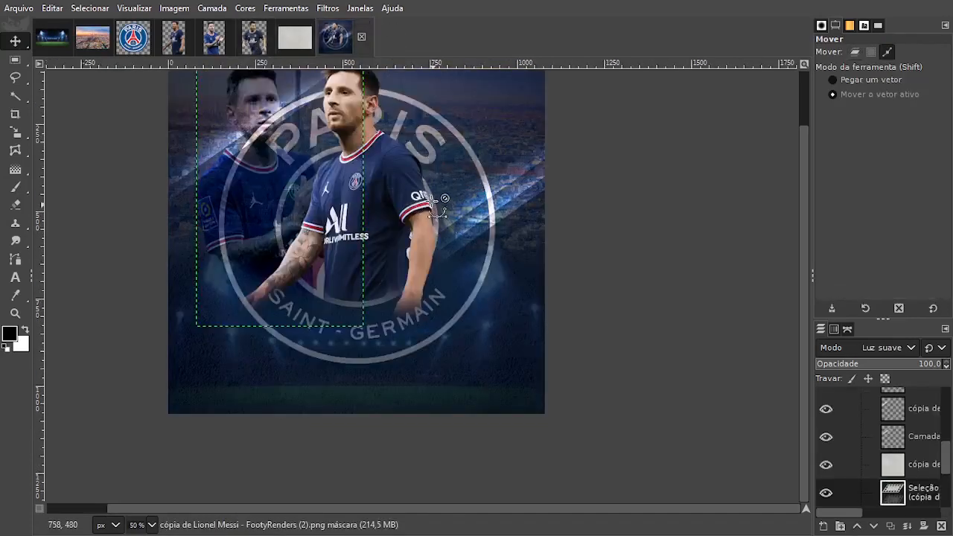
pyautogui.click(823, 527)
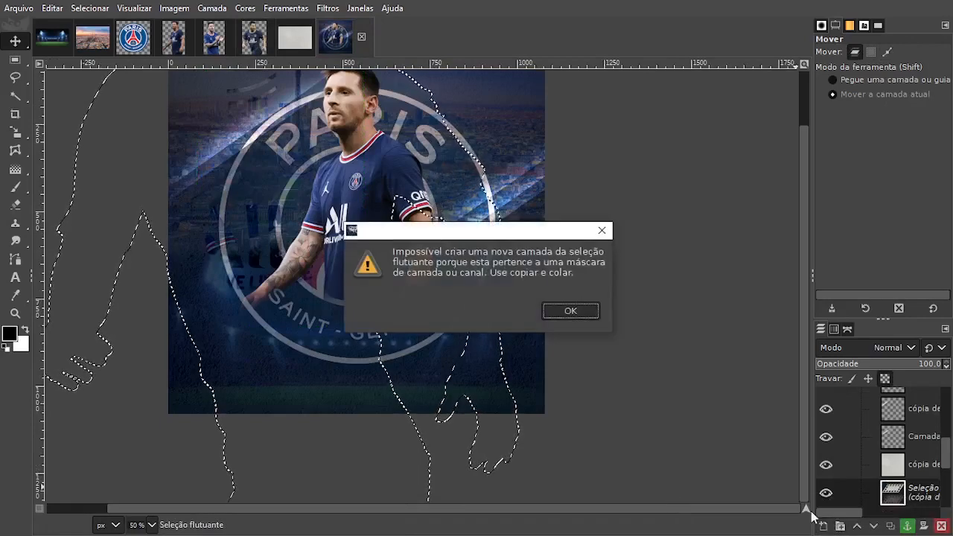
pyautogui.click(570, 311)
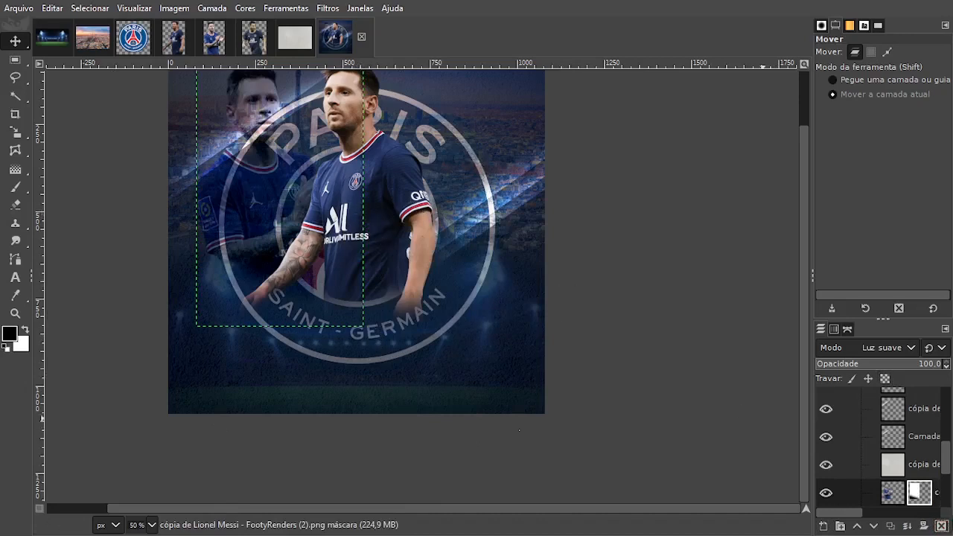
# Paste the copied player as a new layer directly above the light paper texture layer.
pyautogui.click(899, 469)
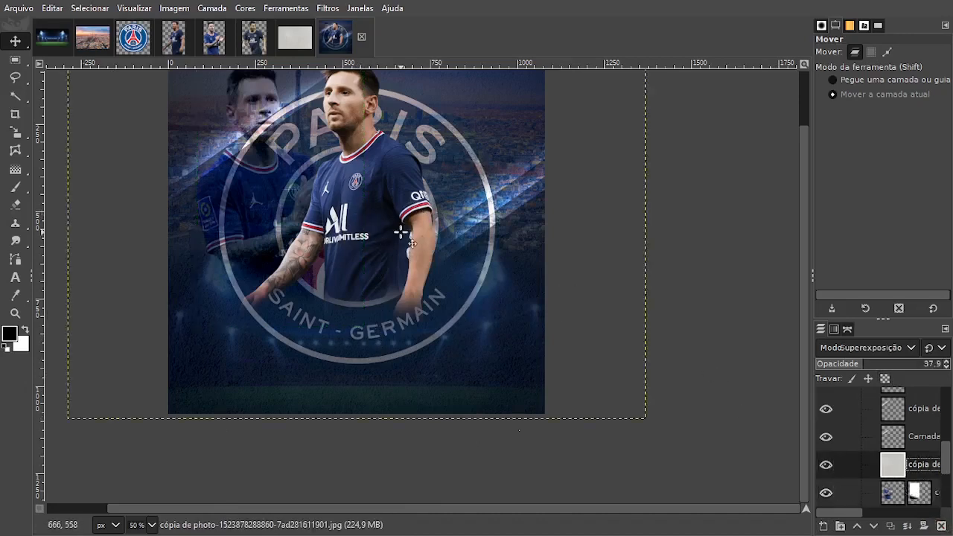
pyautogui.hotkey('ctrl', 'v')
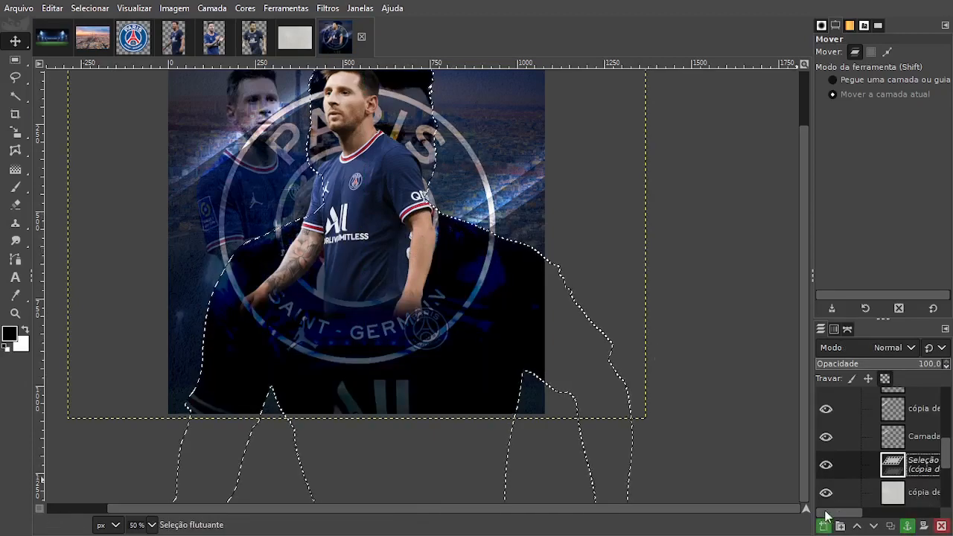
pyautogui.click(827, 526)
# Scale the pasted player proportionally to 537 x 737 px and position him on the poster's right side, partly behind the main player.
pyautogui.hotkey('shift', 's')
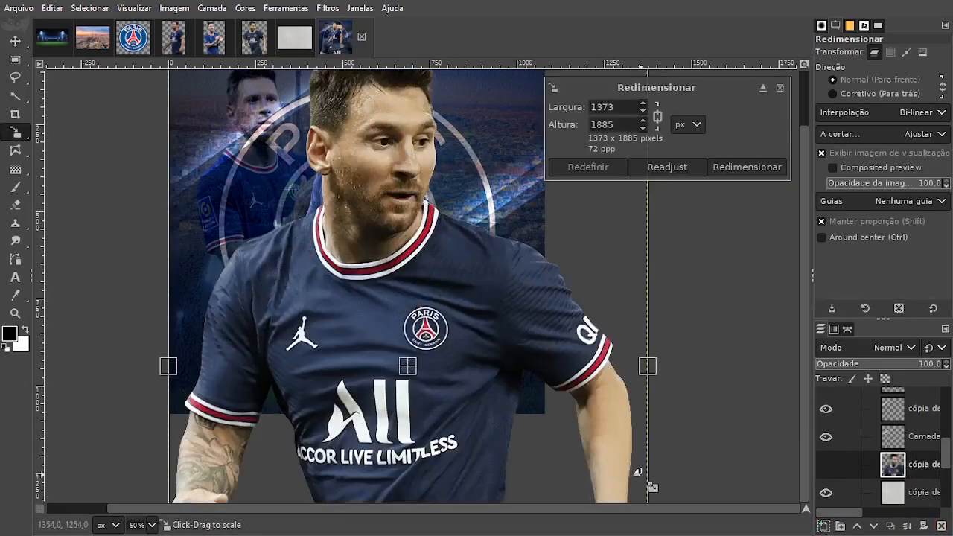
pyautogui.moveTo(638, 472); pyautogui.dragTo(406, 186)
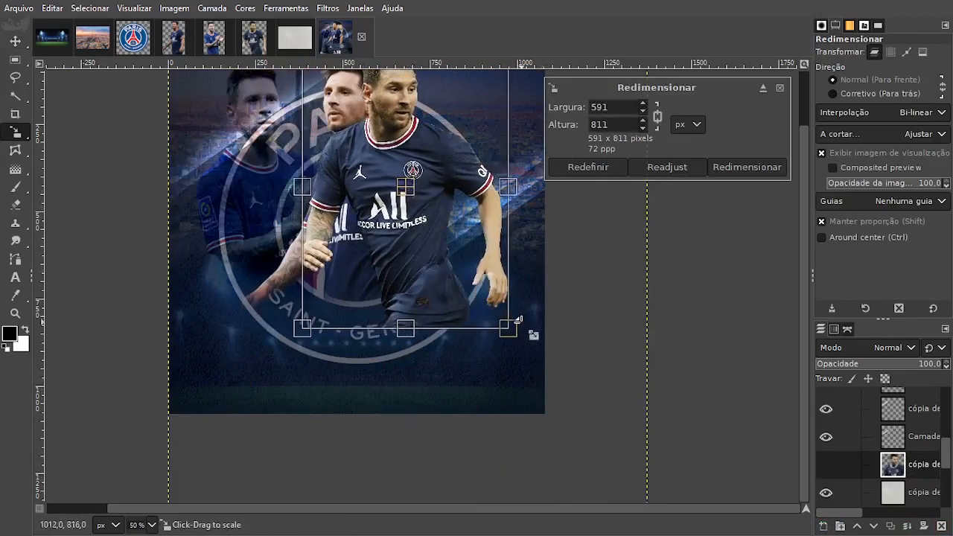
pyautogui.moveTo(516, 335); pyautogui.dragTo(497, 321)
pyautogui.moveTo(469, 265); pyautogui.dragTo(475, 282)
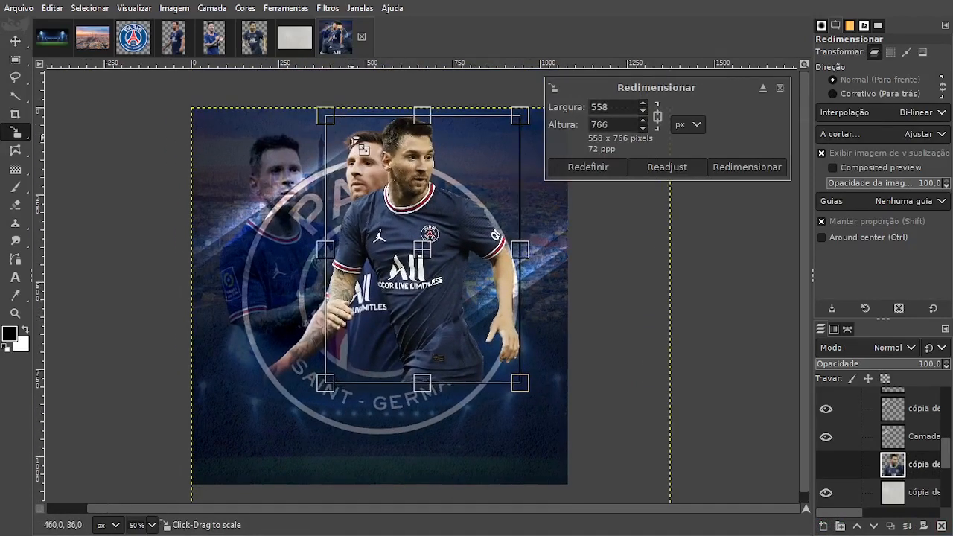
pyautogui.moveTo(330, 122); pyautogui.dragTo(338, 132)
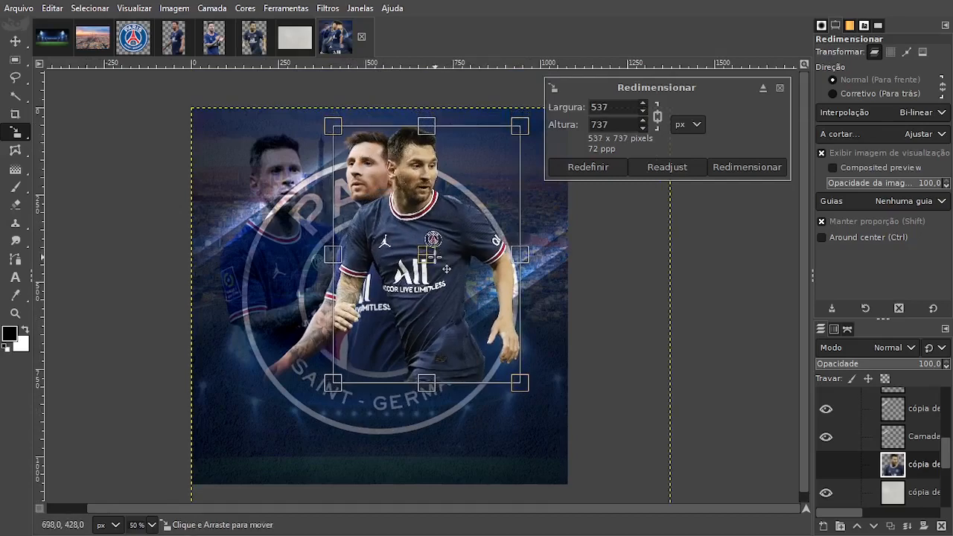
pyautogui.moveTo(426, 254); pyautogui.dragTo(490, 269)
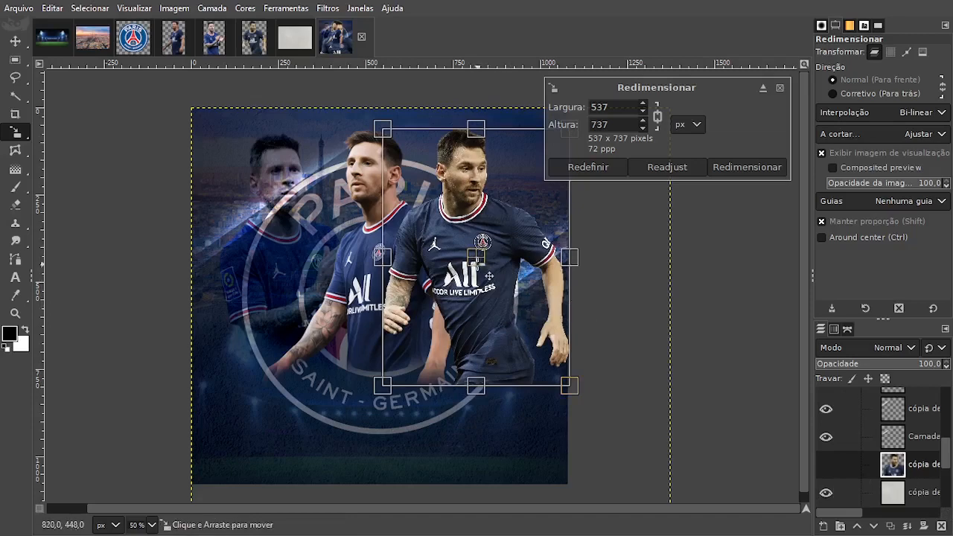
pyautogui.moveTo(489, 274); pyautogui.dragTo(491, 277)
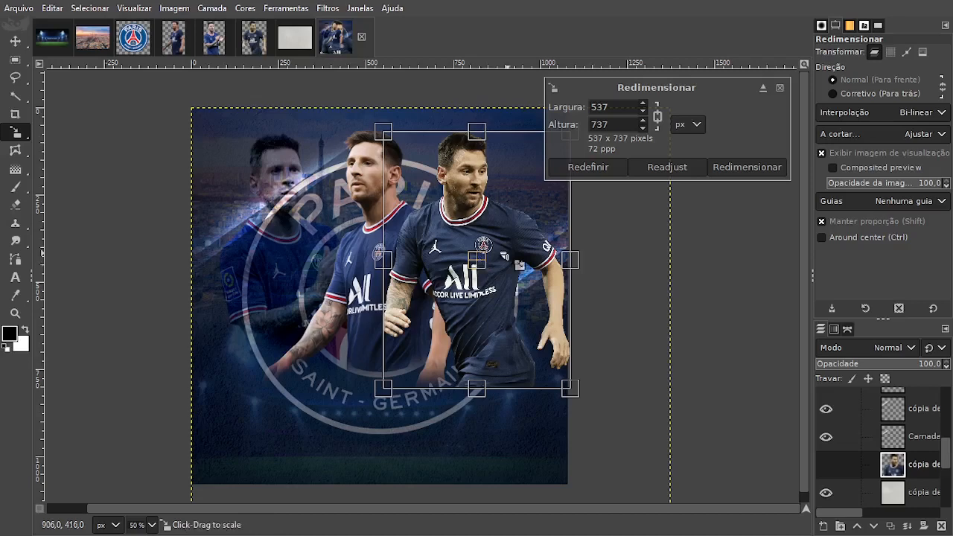
pyautogui.click(745, 167)
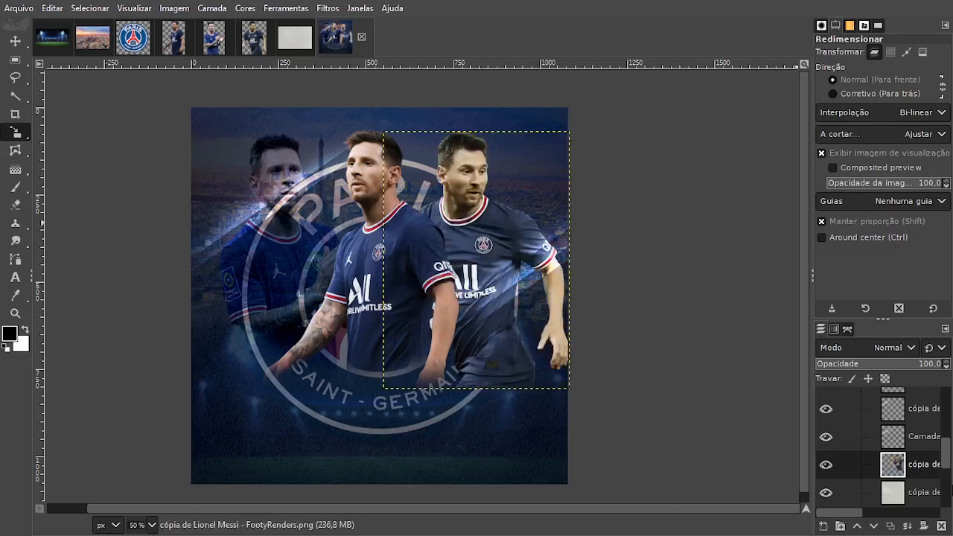
# Move the running player's layer directly below the light paper texture layer.
pyautogui.scroll(-2, 899, 484)
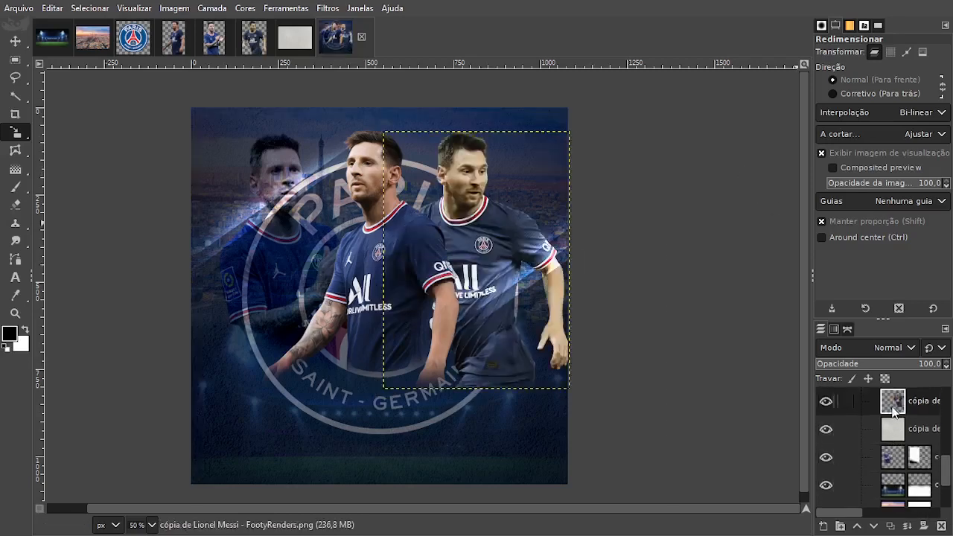
pyautogui.moveTo(895, 412); pyautogui.dragTo(896, 445)
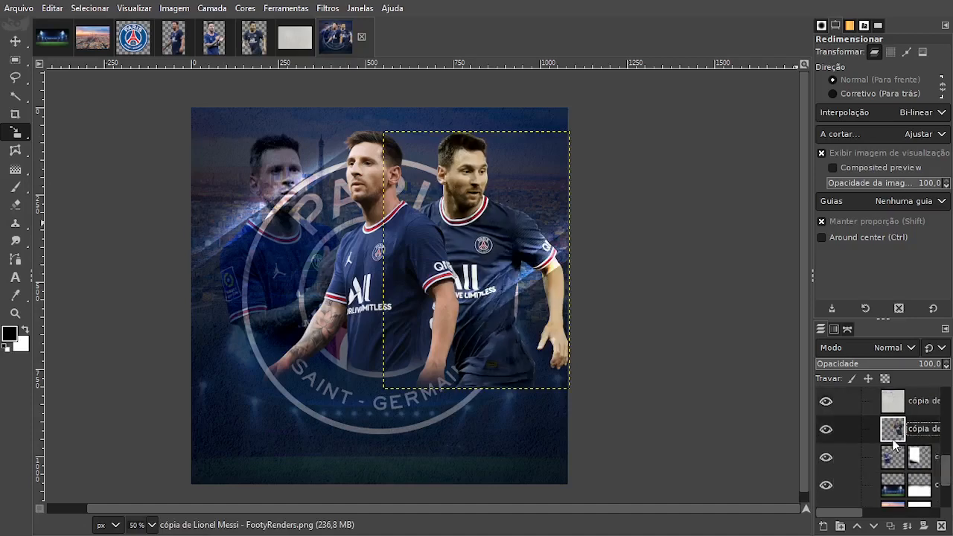
pyautogui.click(890, 348)
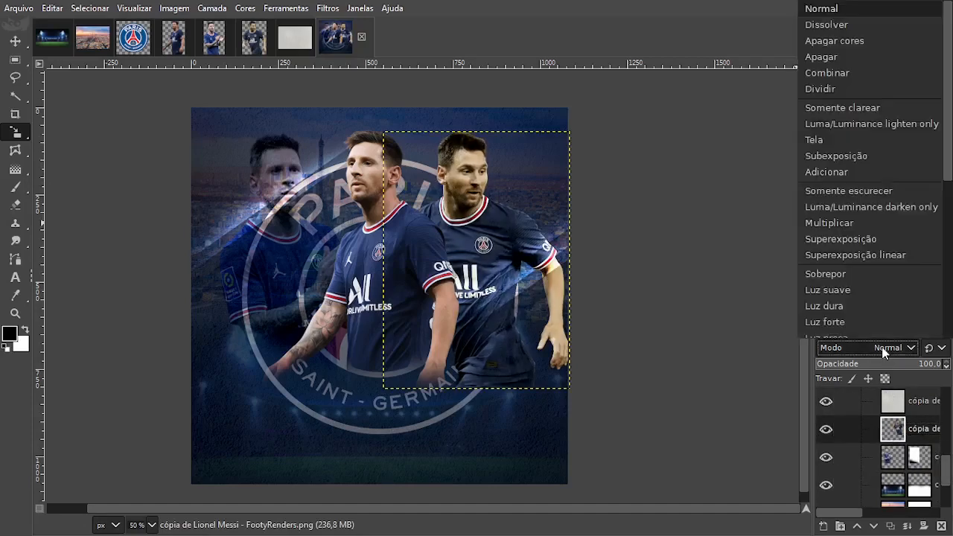
# Lower the clapping player's layer opacity to 74.2.
pyautogui.click(904, 456)
pyautogui.click(897, 462)
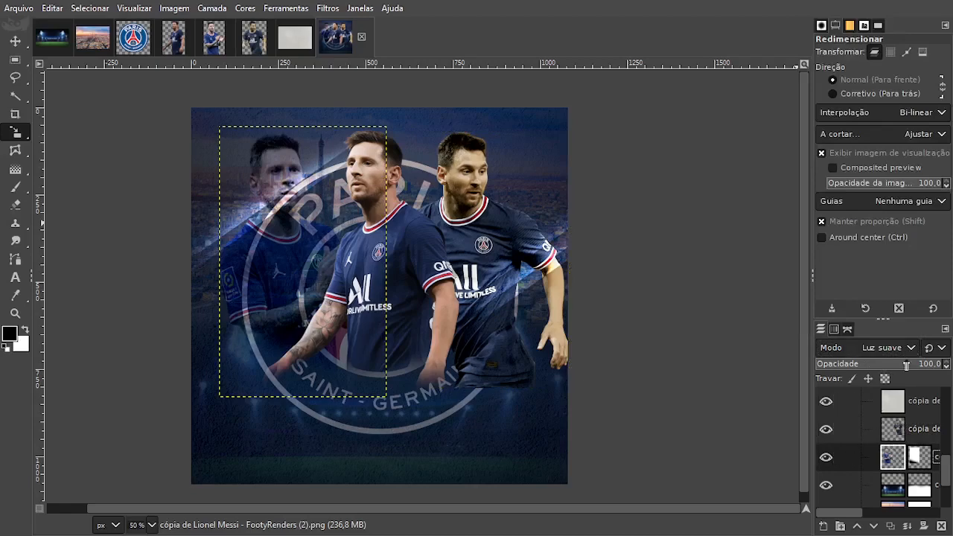
pyautogui.moveTo(920, 368); pyautogui.dragTo(901, 367)
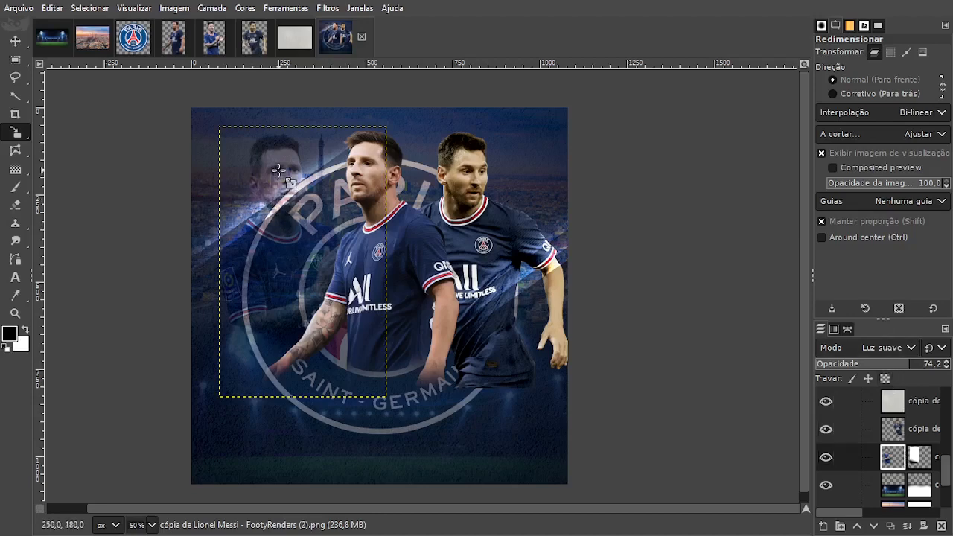
# Set the running player's layer to Soft light (Luz suave) and its opacity to 77.5.
pyautogui.click(902, 429)
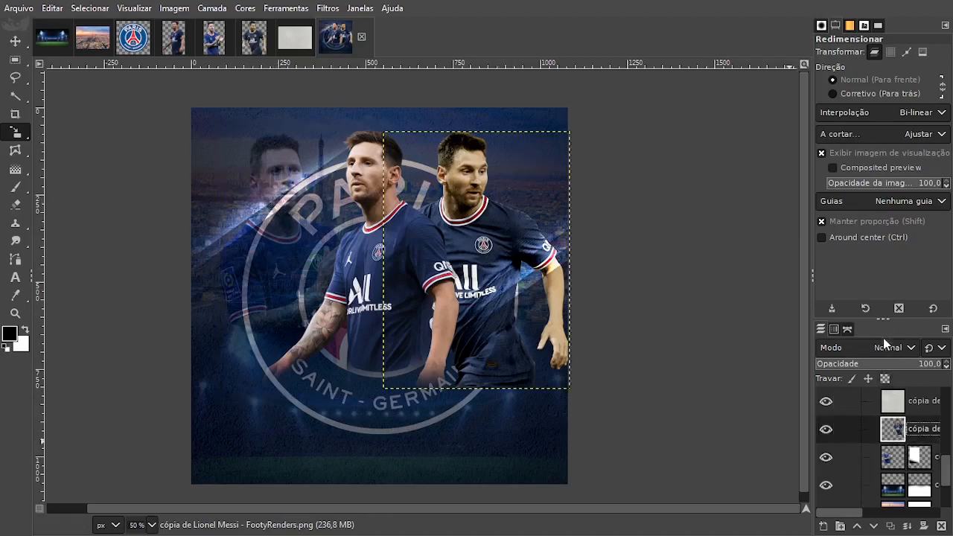
pyautogui.click(885, 349)
pyautogui.click(886, 292)
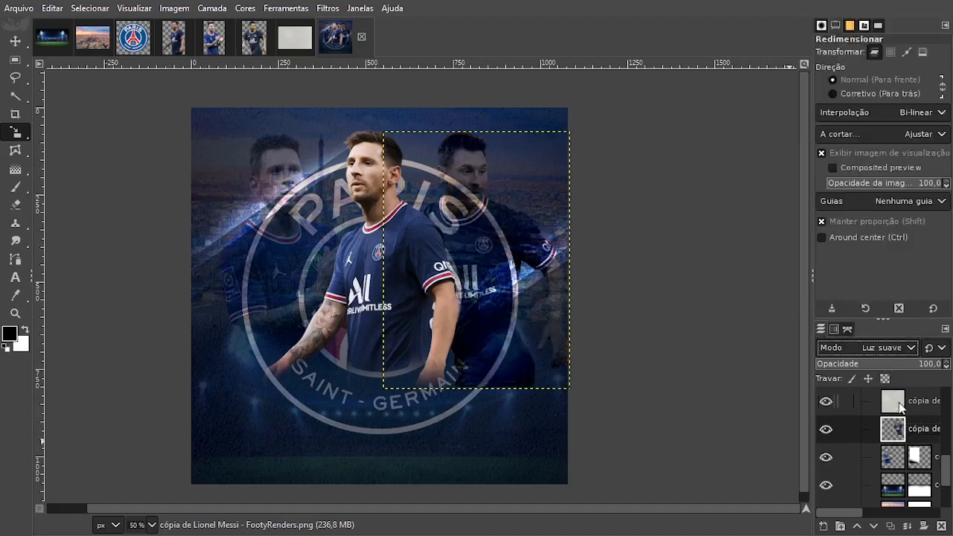
pyautogui.moveTo(921, 365); pyautogui.dragTo(905, 365)
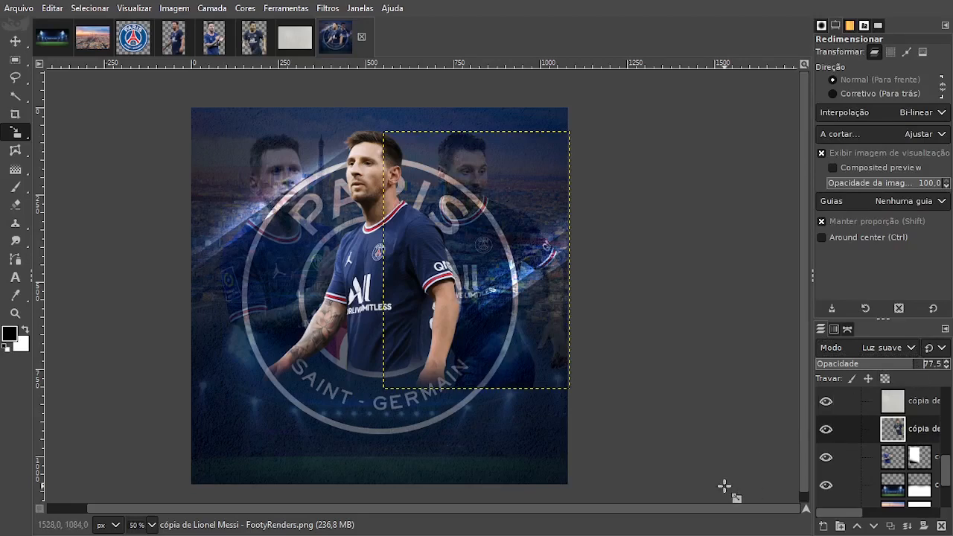
# Add a white layer mask to the running player and paint black with the large soft brush to fade out his lower edge.
pyautogui.rightClick(910, 431)
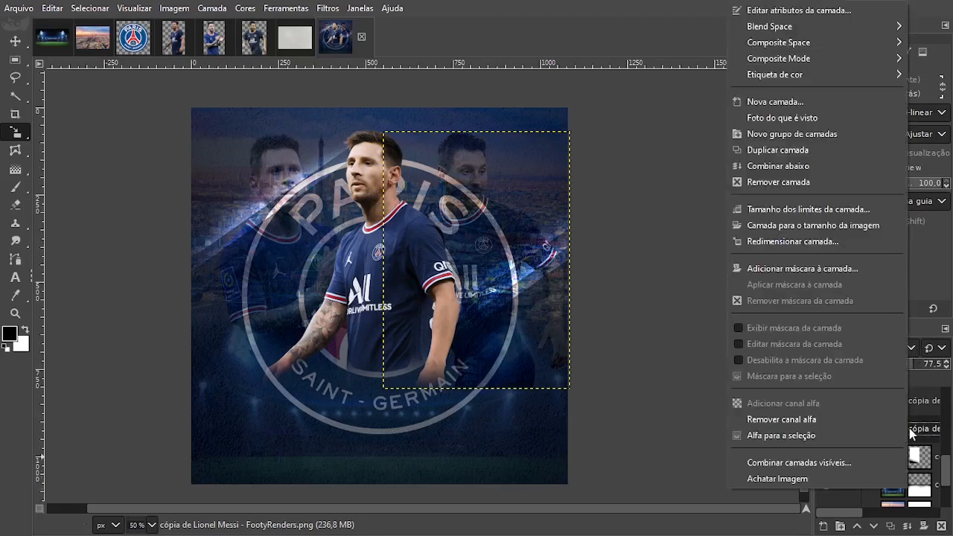
pyautogui.click(763, 265)
pyautogui.click(792, 380)
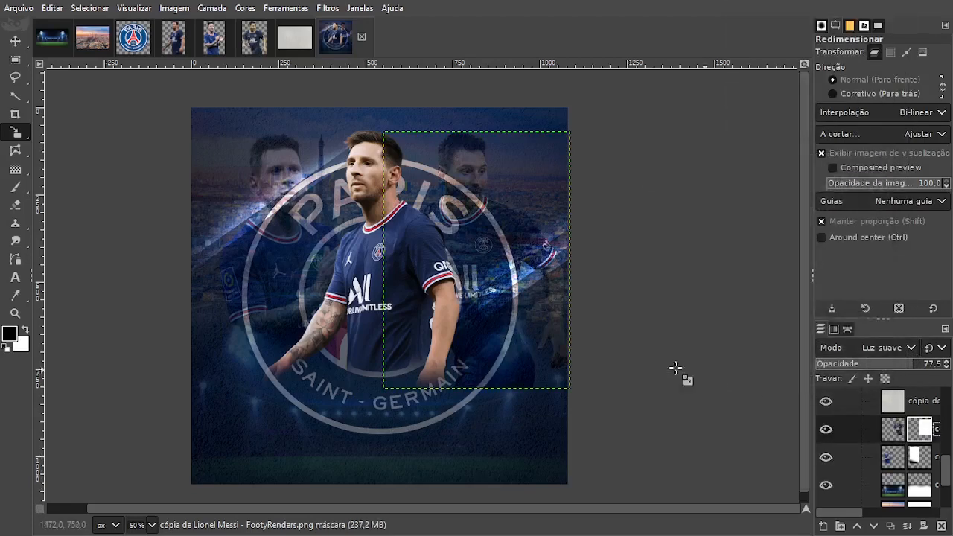
pyautogui.click(15, 186)
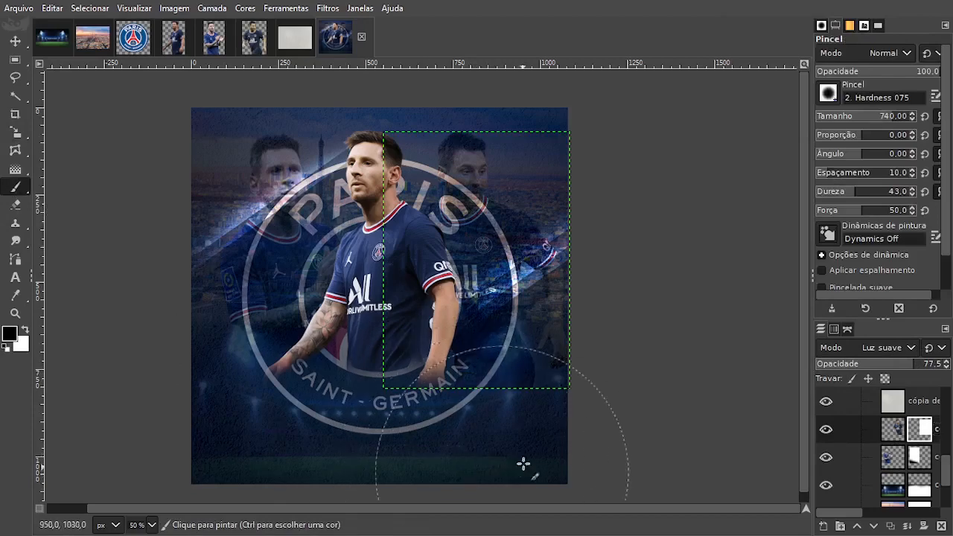
pyautogui.moveTo(621, 401); pyautogui.dragTo(521, 449)
pyautogui.click(9, 45)
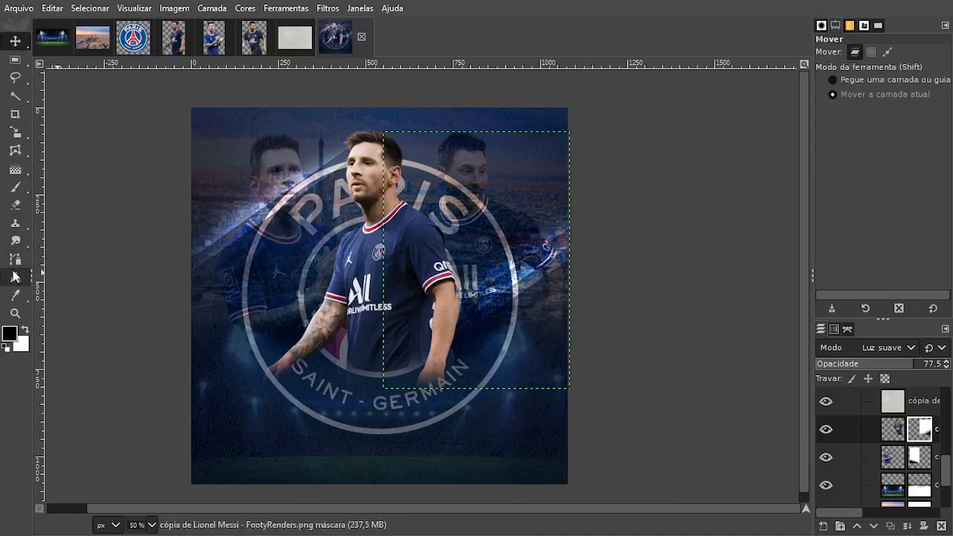
# Add the text "Lionel" over the lower part of the poster and set its font to Bungasai.
pyautogui.click(289, 386)
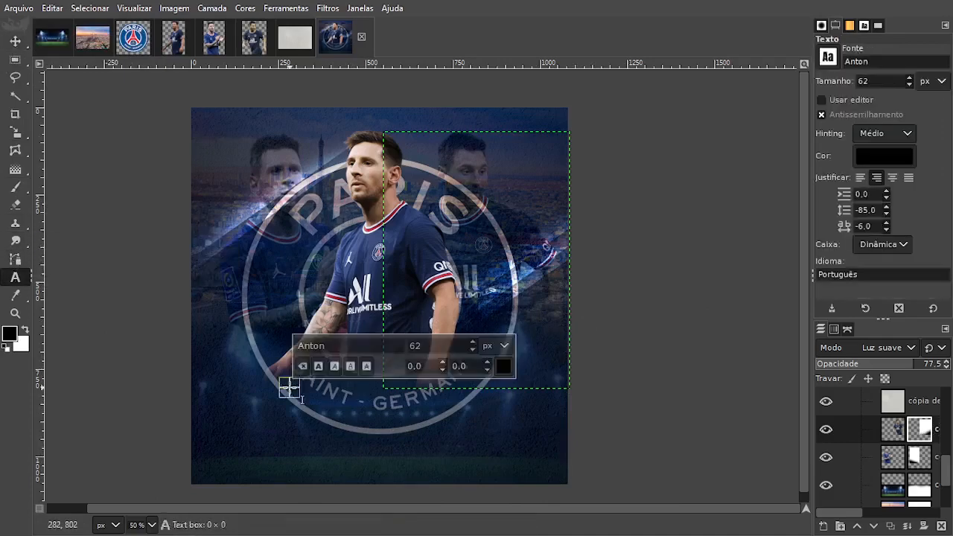
pyautogui.write('Lionel')
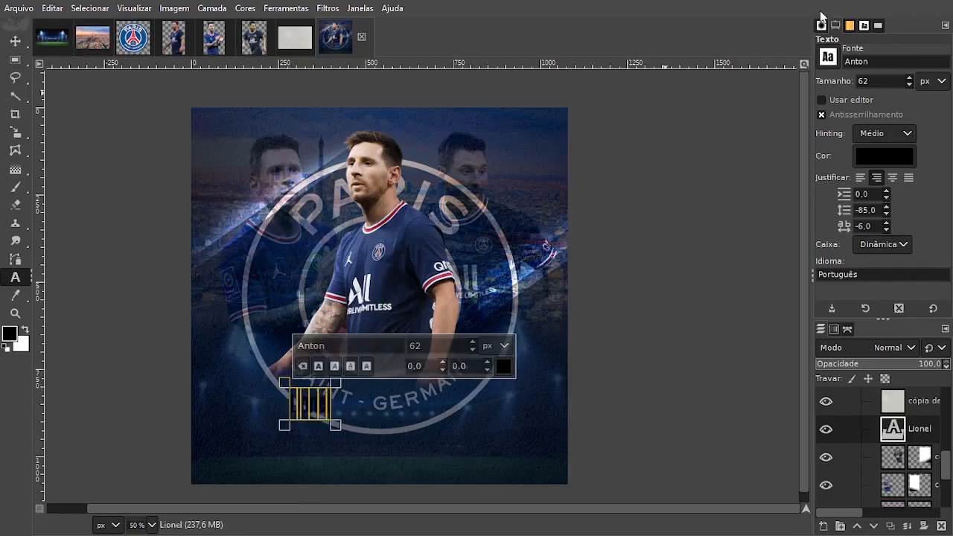
pyautogui.click(828, 58)
pyautogui.scroll(-8, 886, 149)
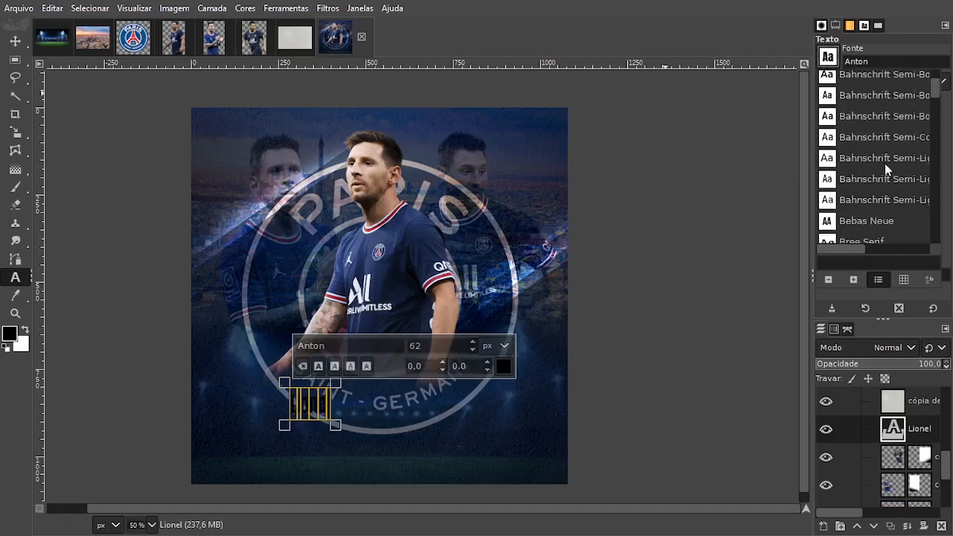
pyautogui.scroll(-3, 885, 164)
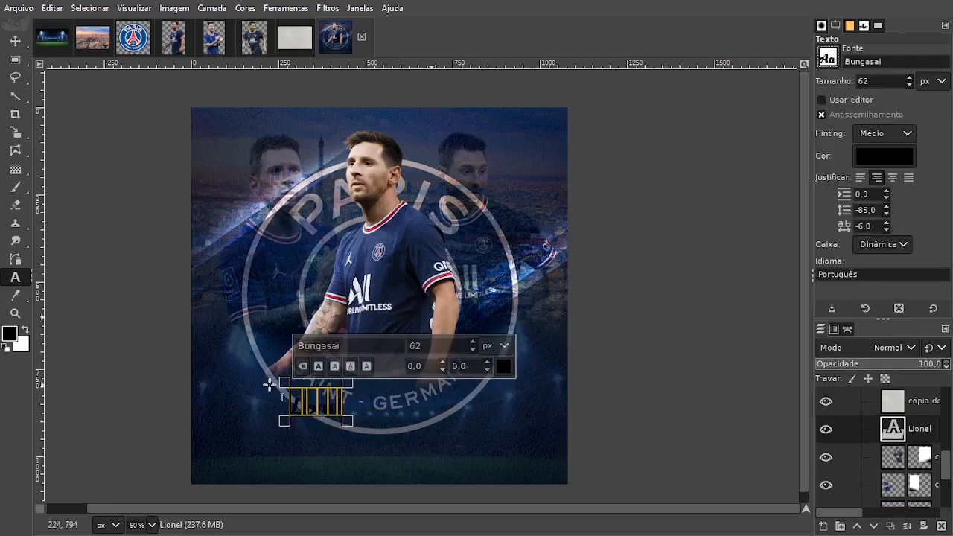
# Enlarge the "Lionel" text to 190 px and move it up across the main player's lower body.
pyautogui.click(472, 342)
pyautogui.moveTo(471, 342); pyautogui.dragTo(472, 343)
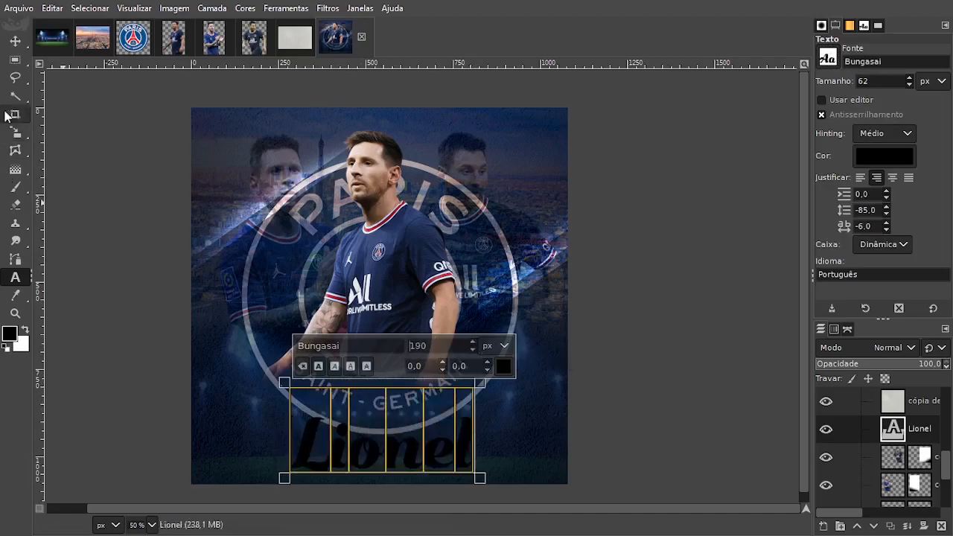
pyautogui.click(15, 41)
pyautogui.moveTo(418, 464); pyautogui.dragTo(391, 391)
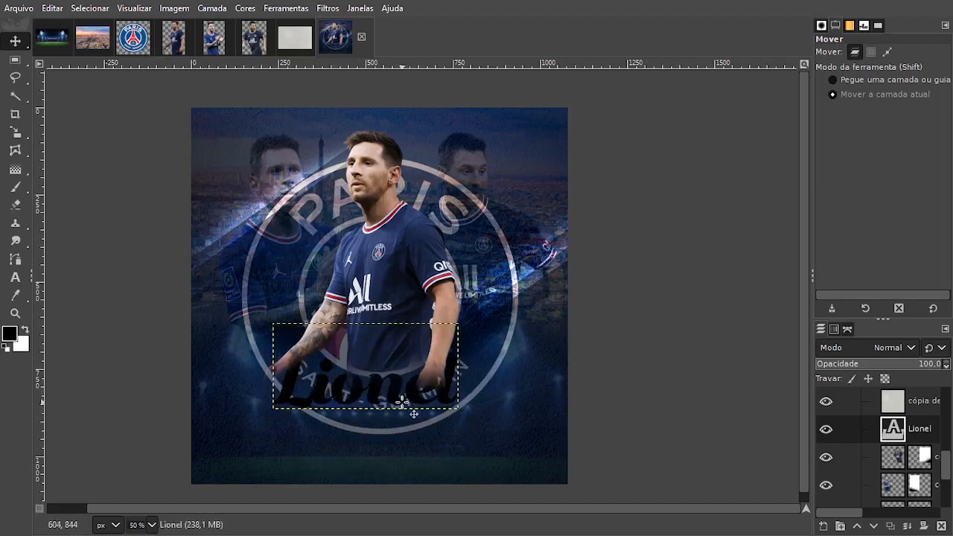
# Change the colour of the "Lionel" text to white (ffffff).
pyautogui.press('t')
pyautogui.click(402, 402)
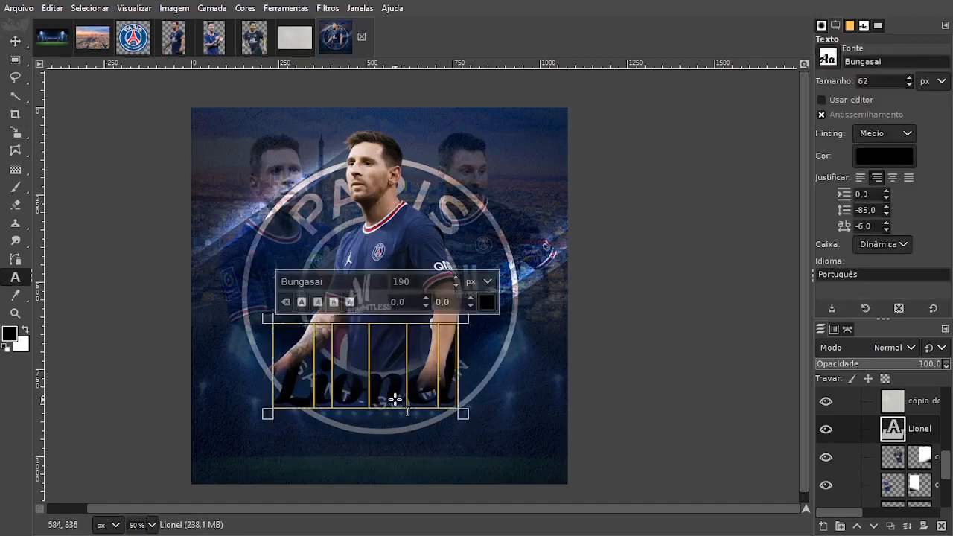
pyautogui.click(489, 302)
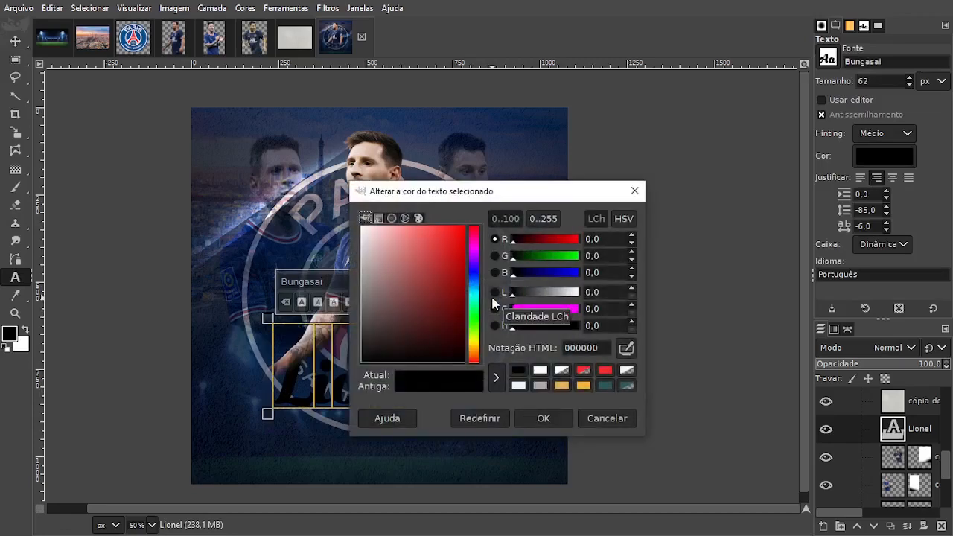
pyautogui.click(540, 370)
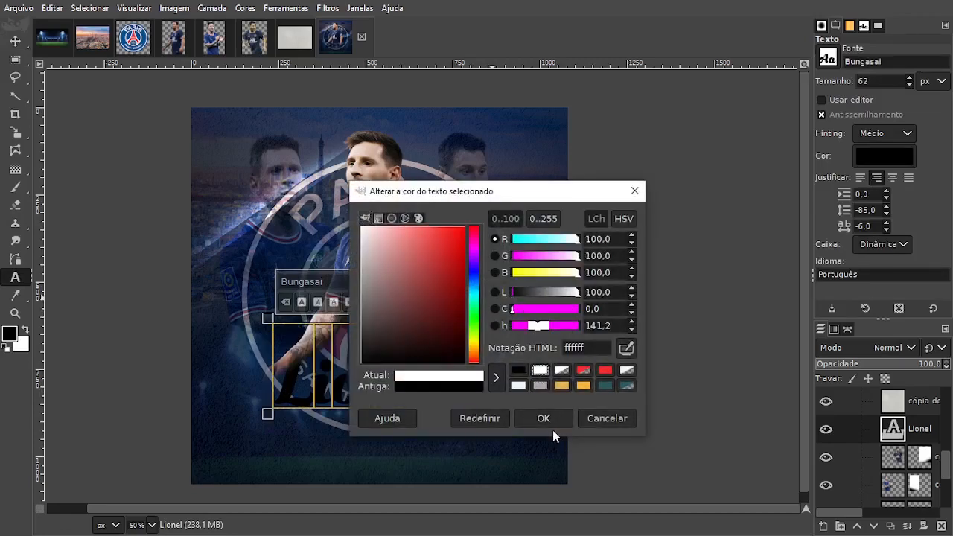
pyautogui.click(548, 422)
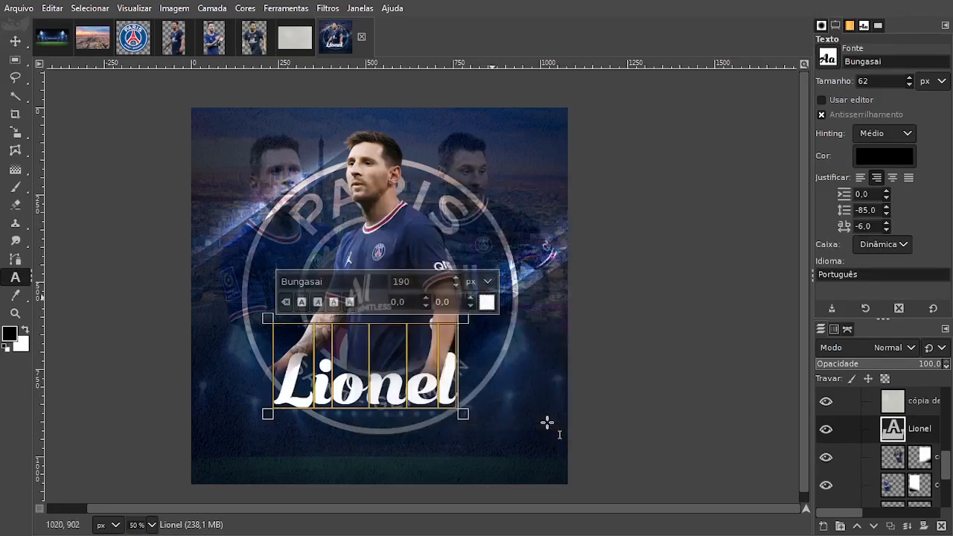
# Shift the "Lionel" text slightly towards the right and place its layer below the player cutouts, just above the stadium layer.
pyautogui.click(15, 41)
pyautogui.moveTo(421, 410); pyautogui.dragTo(425, 408)
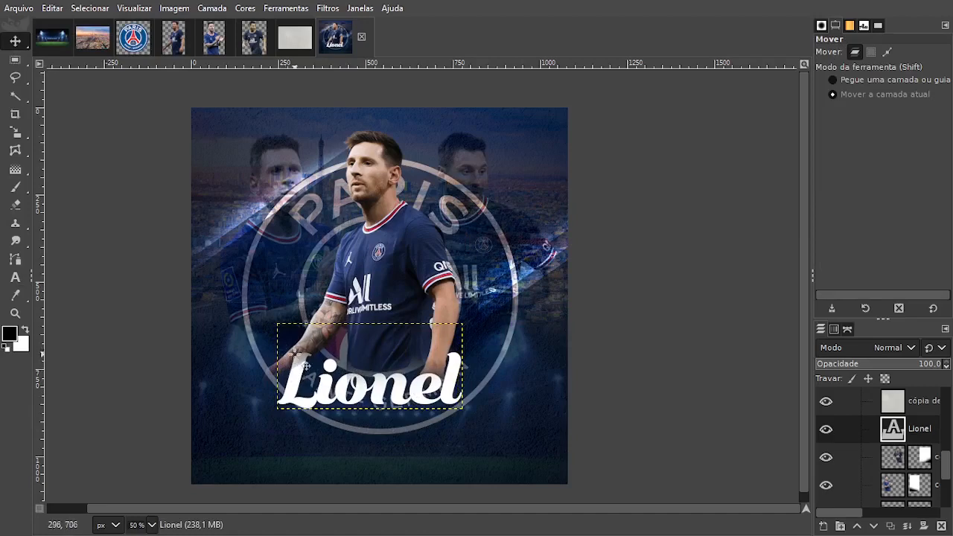
pyautogui.moveTo(898, 430); pyautogui.dragTo(905, 455)
pyautogui.moveTo(330, 394); pyautogui.dragTo(337, 396)
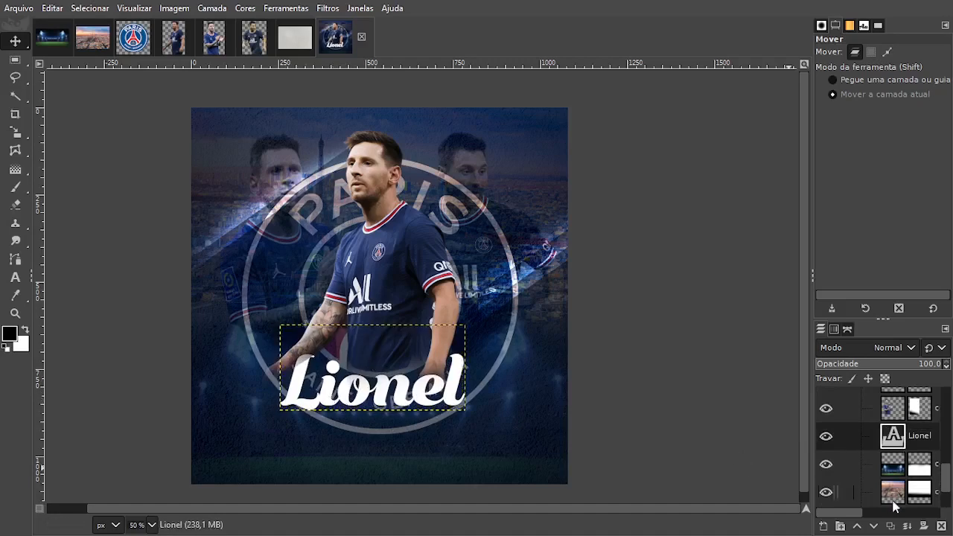
# Duplicate the "Lionel" text layer, move the copy below the original and replace its text with "MESSI".
pyautogui.click(891, 526)
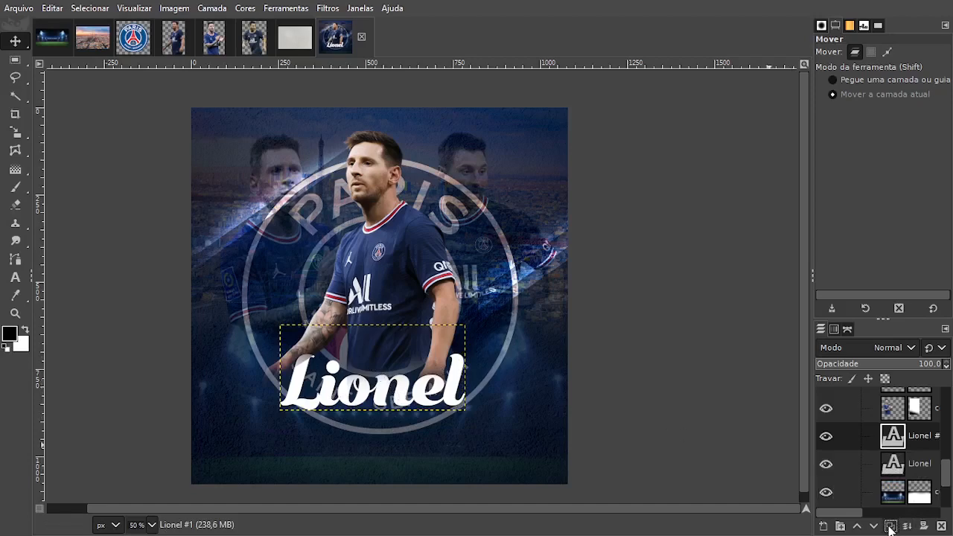
pyautogui.moveTo(407, 390); pyautogui.dragTo(414, 433)
pyautogui.press('t')
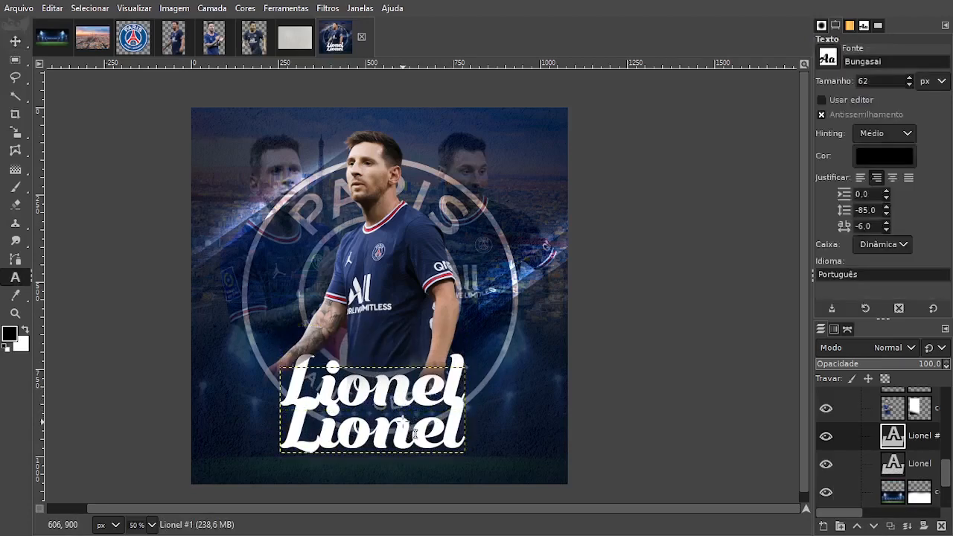
pyautogui.click(414, 441)
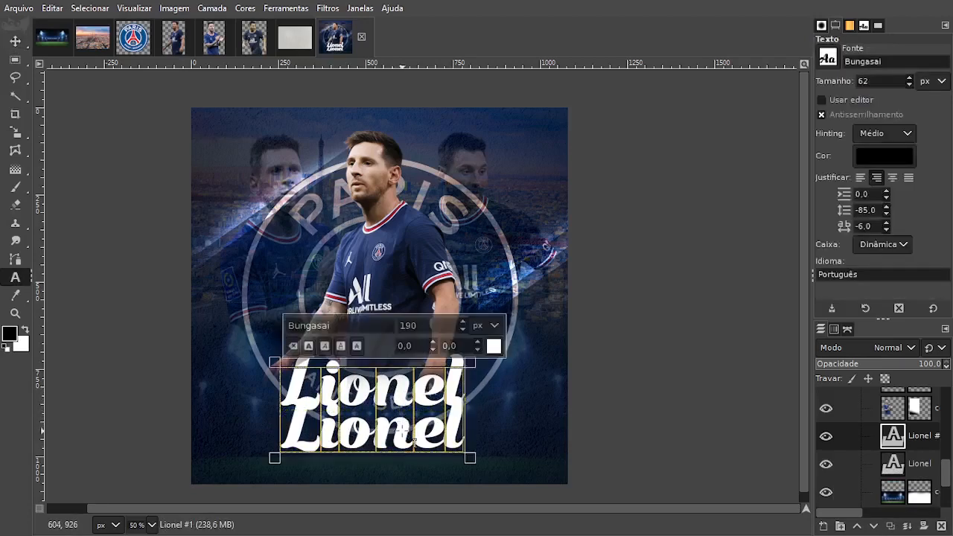
pyautogui.write('m')
pyautogui.press('BackSpace')
pyautogui.write('MESSI')
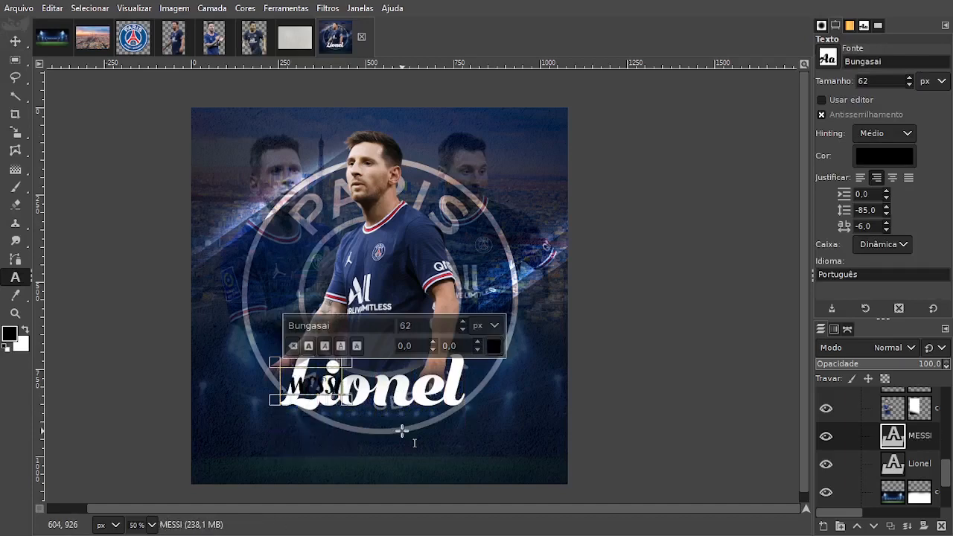
# Set the "MESSI" text to the LEMON MILK Medium font at 160 px.
pyautogui.hotkey('ctrl', 'a')
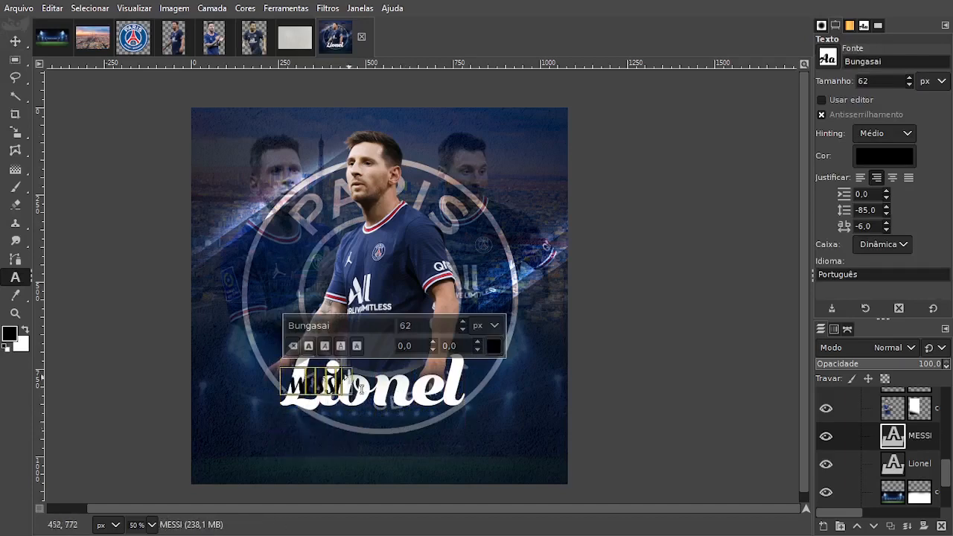
pyautogui.click(332, 326)
pyautogui.write('l')
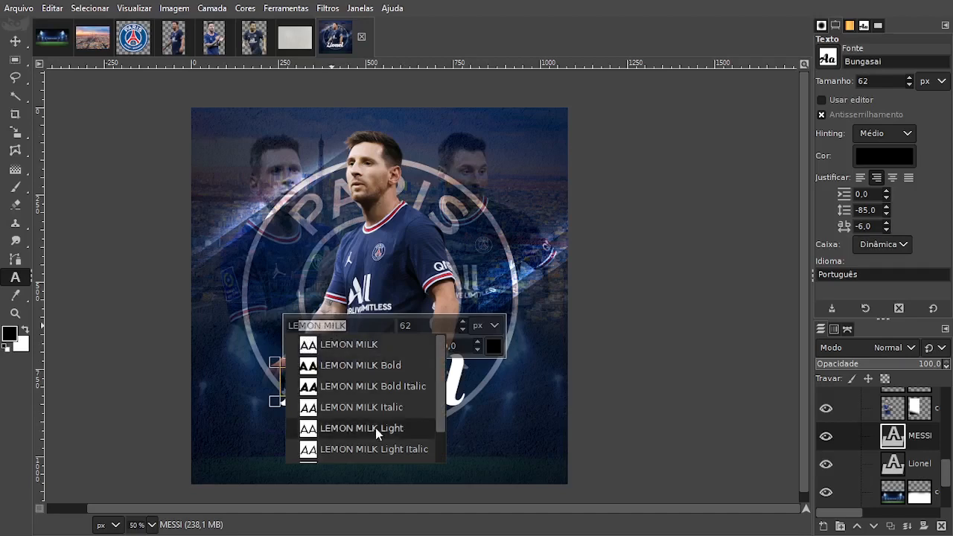
pyautogui.scroll(-3, 377, 431)
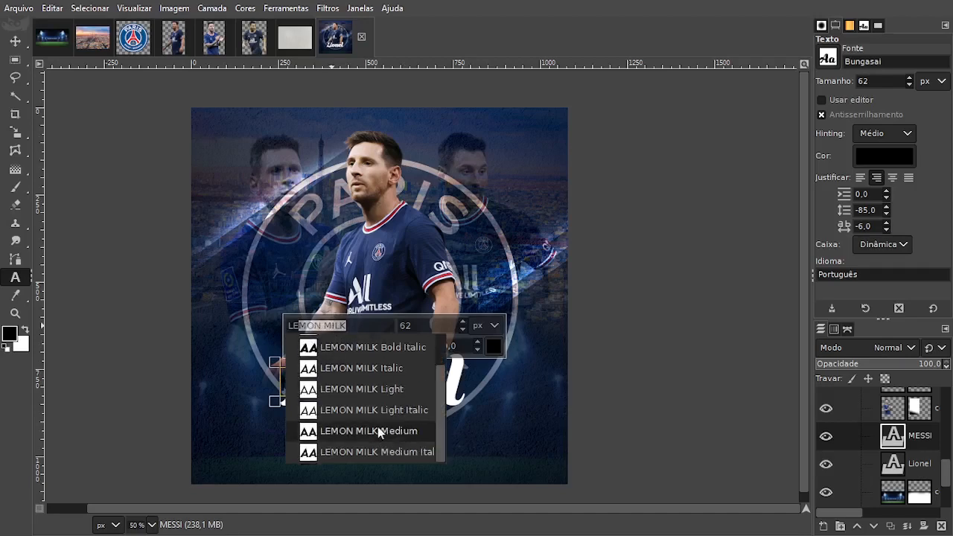
pyautogui.click(378, 430)
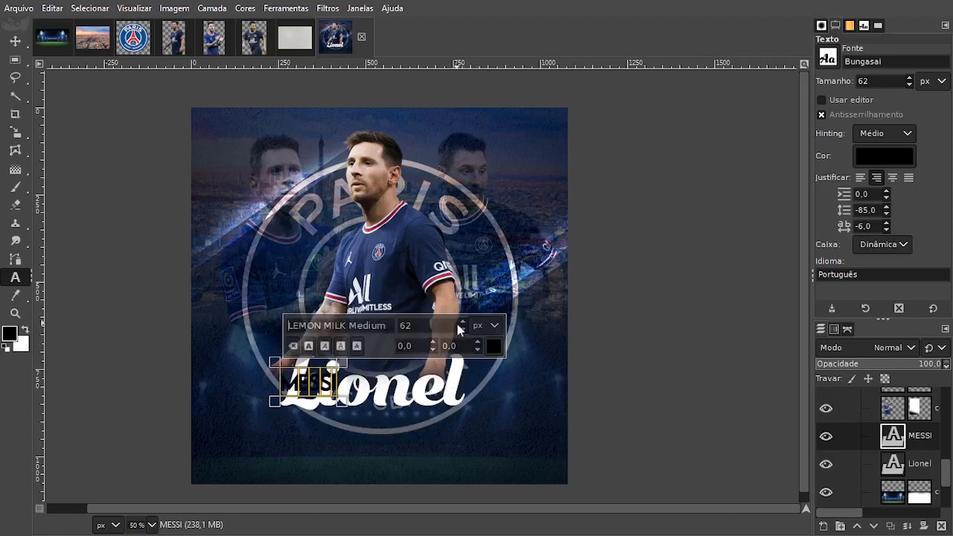
pyautogui.moveTo(464, 322); pyautogui.dragTo(463, 321)
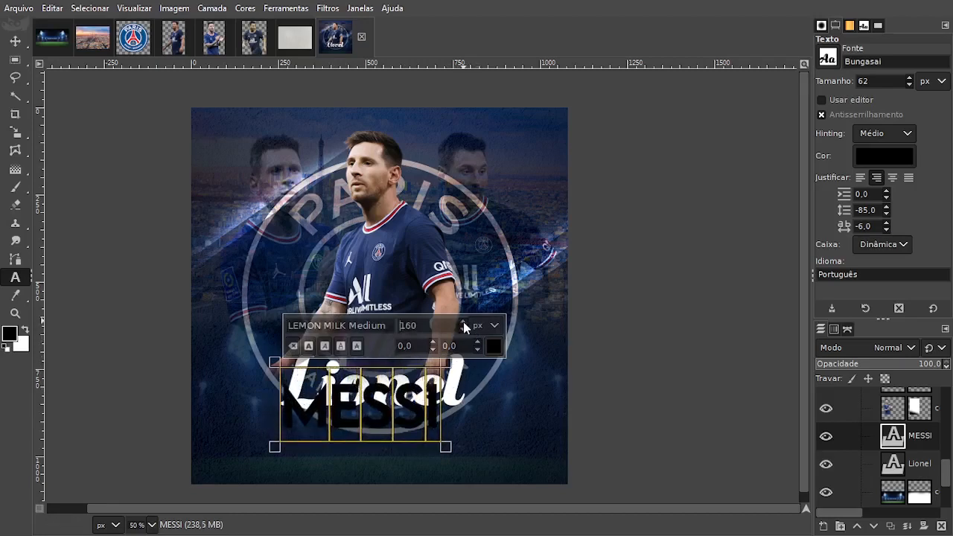
# Move the "MESSI" text directly beneath "Lionel" and colour it red (fa2a2a).
pyautogui.click(15, 41)
pyautogui.moveTo(345, 398); pyautogui.dragTo(350, 425)
pyautogui.press('t')
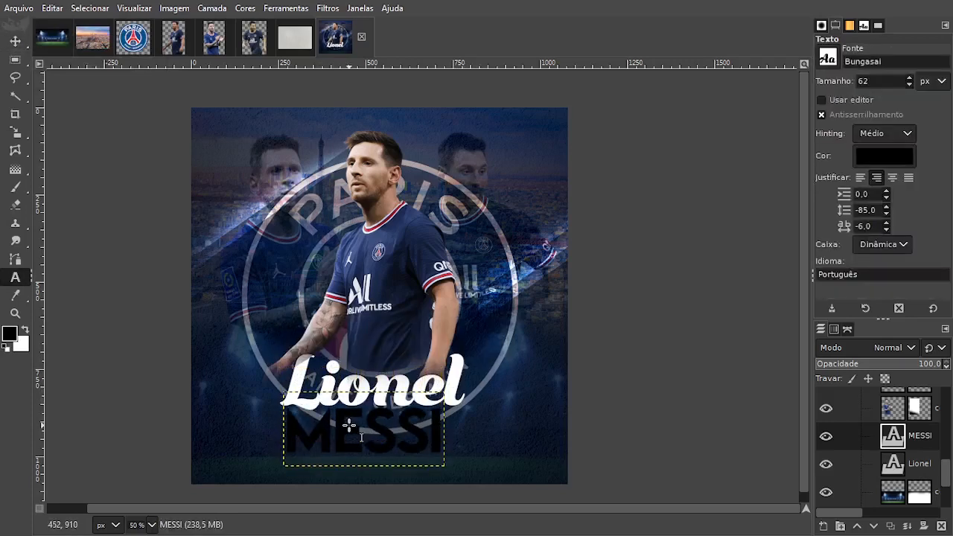
pyautogui.click(349, 425)
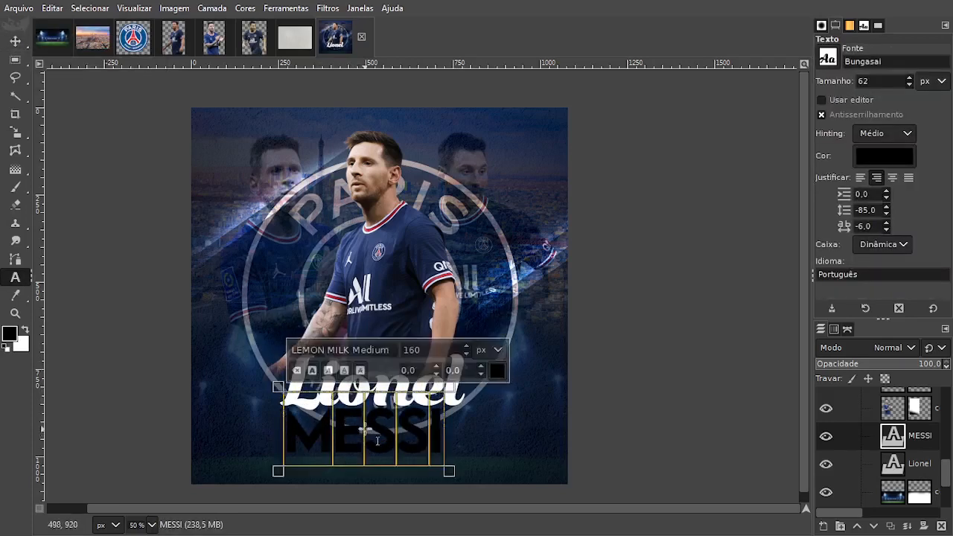
pyautogui.click(497, 370)
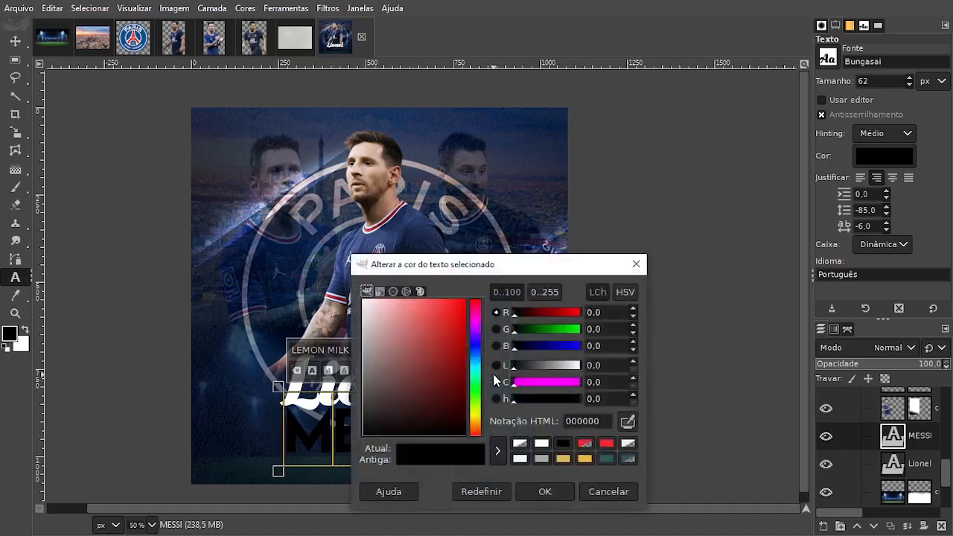
pyautogui.click(607, 444)
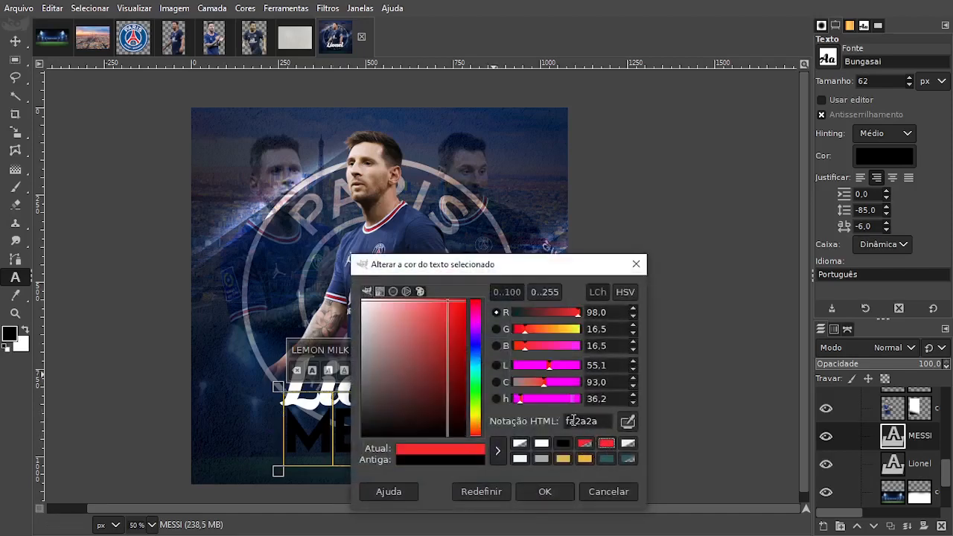
pyautogui.click(545, 491)
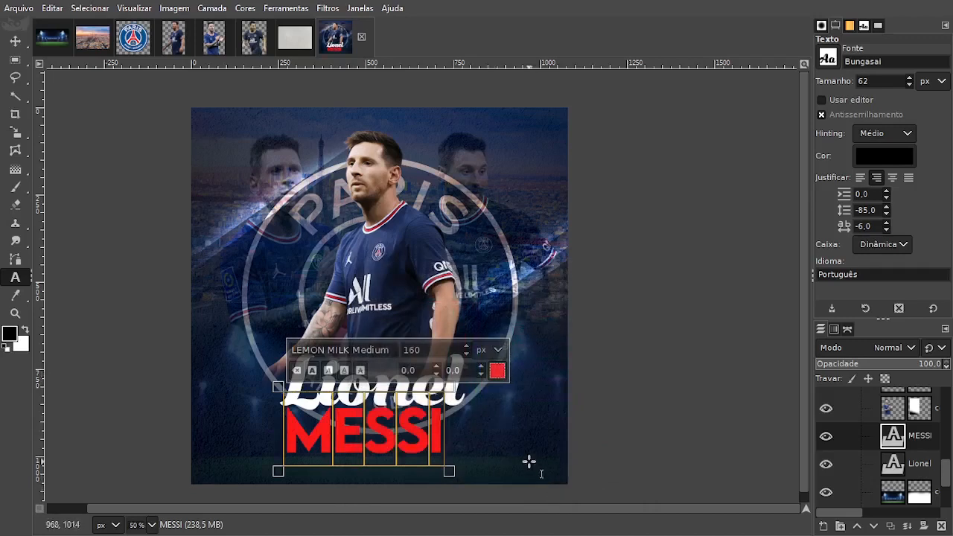
# Reduce the "MESSI" text to 135 px and set its letter spacing to 26 so it spans the width of "Lionel".
pyautogui.scroll(-20, 467, 353)
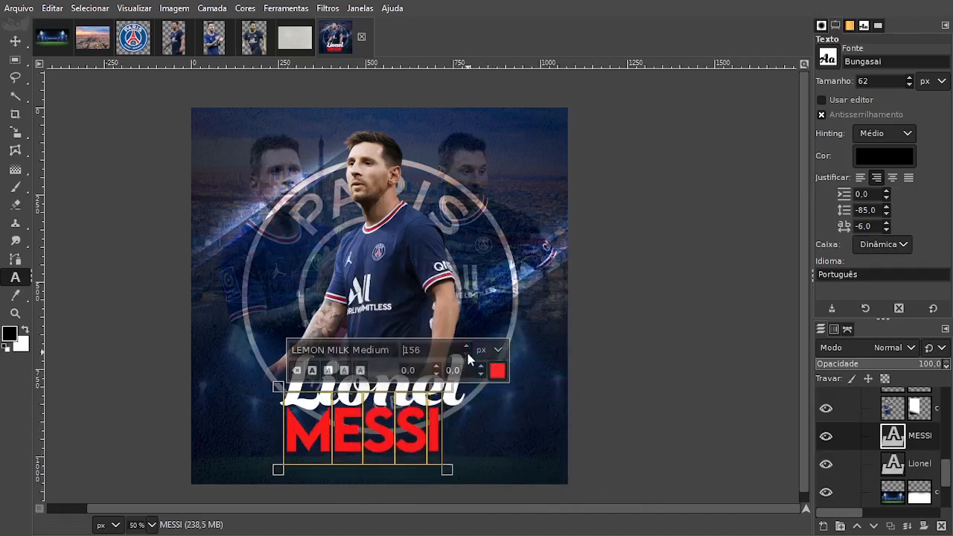
pyautogui.scroll(-4, 467, 358)
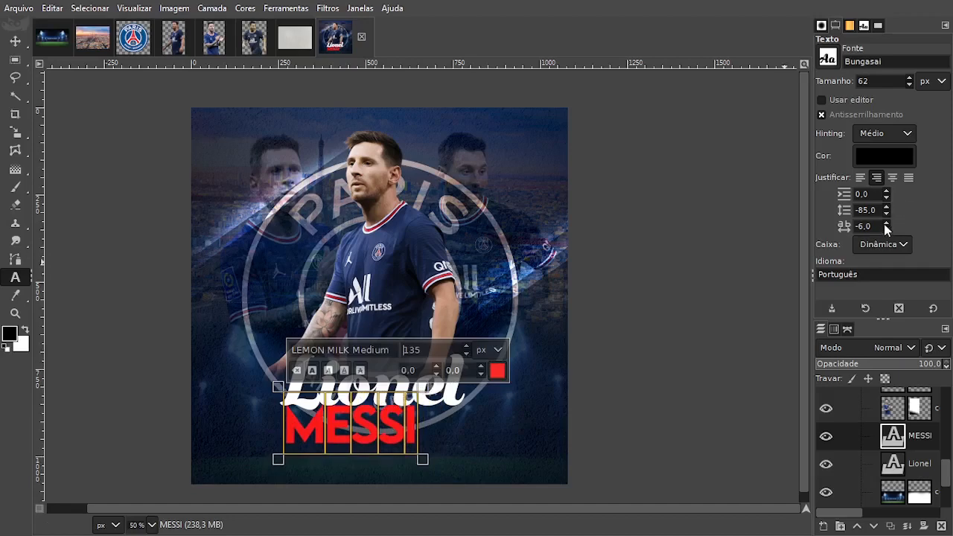
pyautogui.scroll(20, 886, 225)
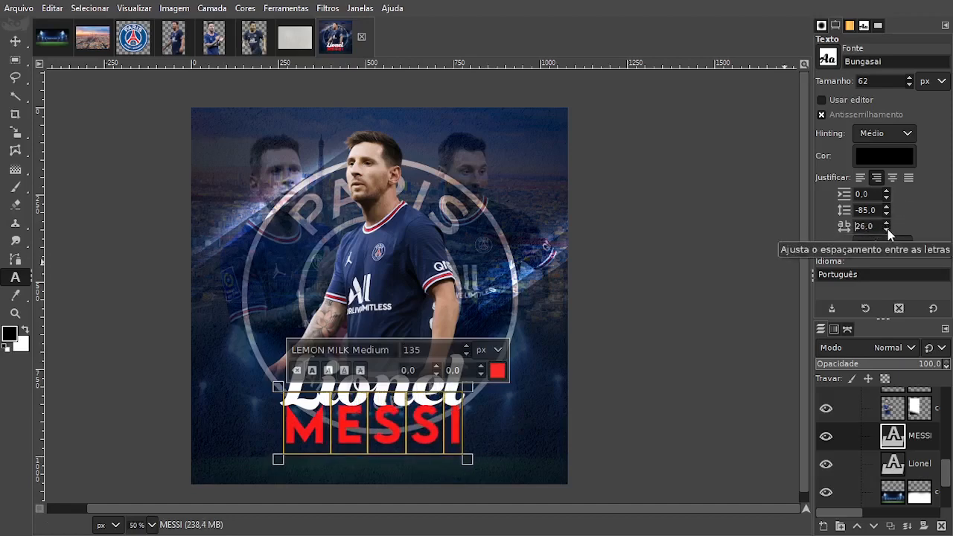
# Nudge the "MESSI" text a few pixels right and up to align it with "Lionel".
pyautogui.click(15, 41)
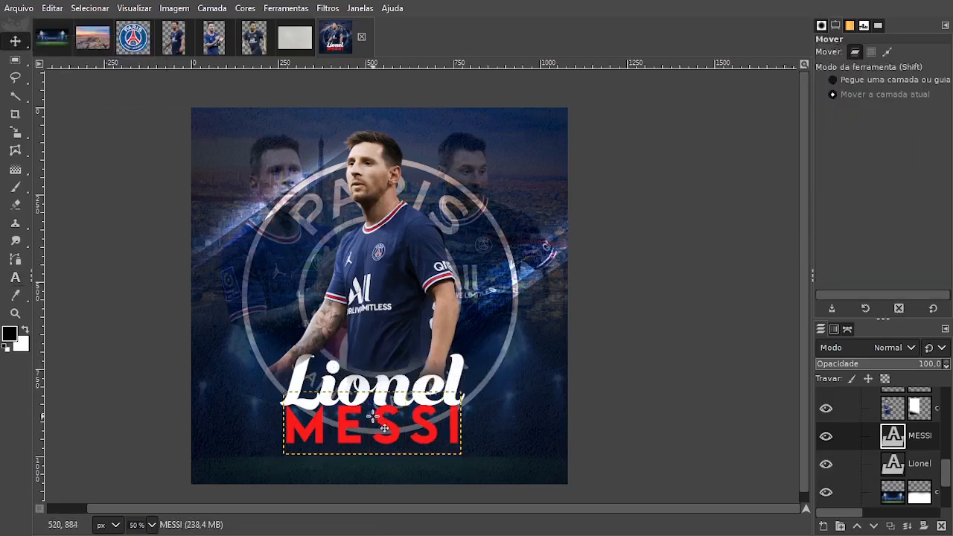
pyautogui.press('Right')
pyautogui.press('Right')
pyautogui.press('Right')
pyautogui.press('Right')
pyautogui.press('Right')
pyautogui.press('Right')
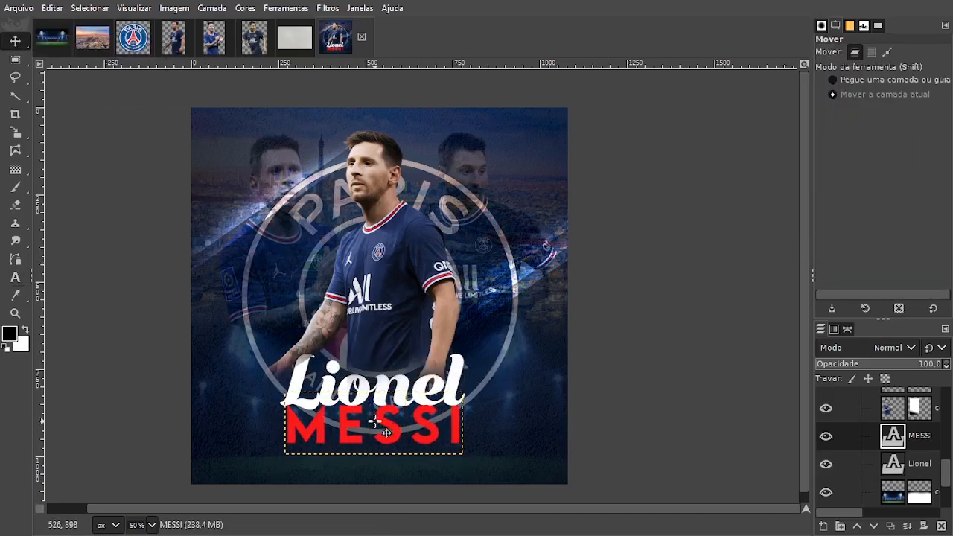
pyautogui.press('Up')
pyautogui.press('Up')
pyautogui.press('Up')
pyautogui.press('Up')
pyautogui.press('Up')
pyautogui.press('Up')
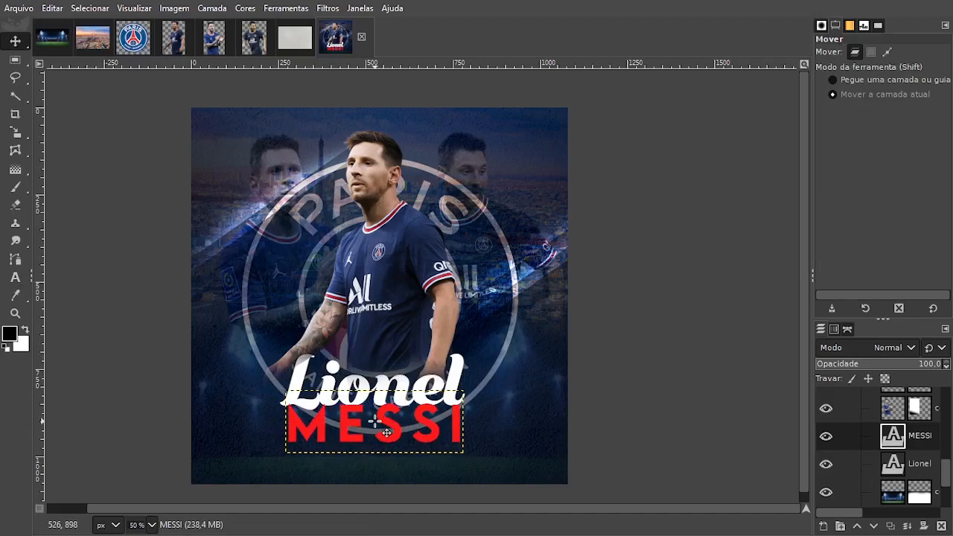
# Move the "MESSI" text further up so its letters overlap the lower edge of "Lionel".
pyautogui.scroll(-5, 915, 456)
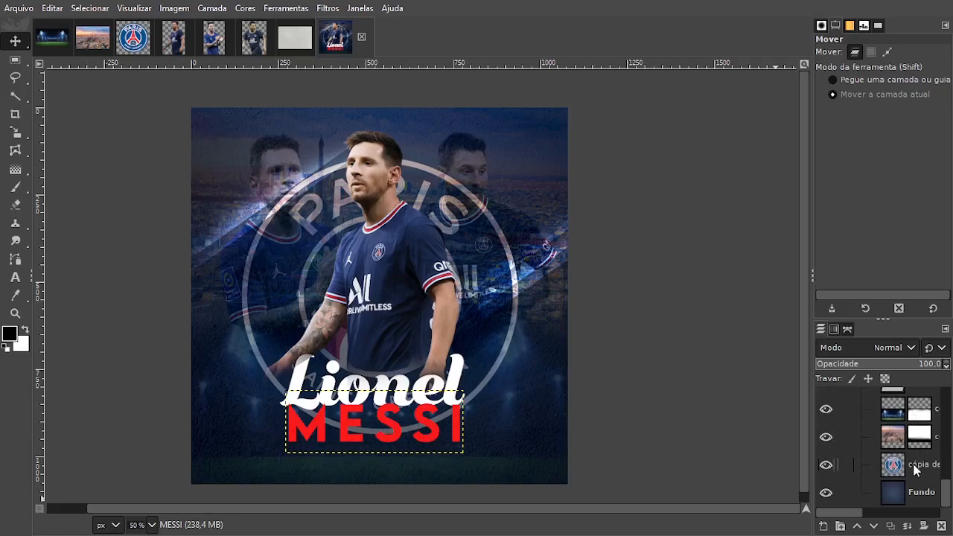
pyautogui.scroll(1, 376, 387)
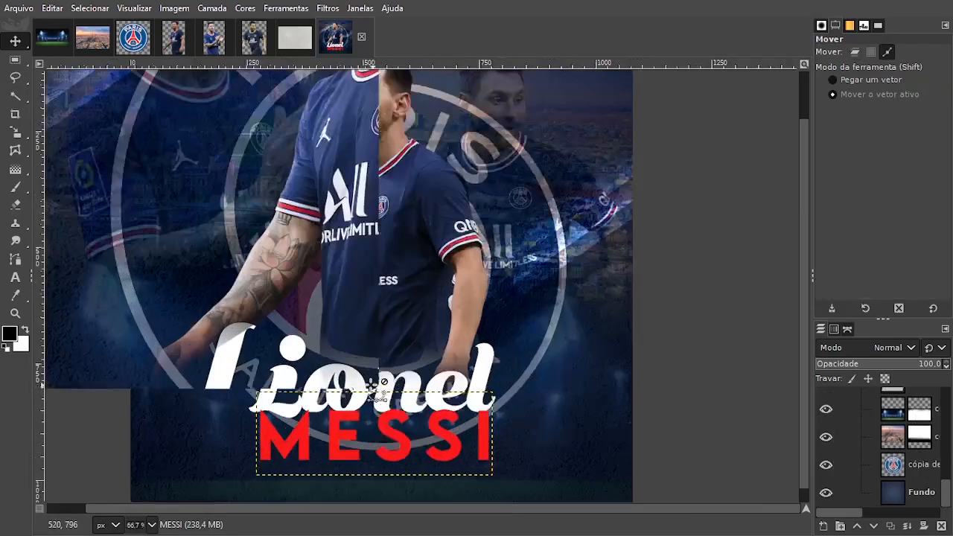
pyautogui.scroll(1, 372, 388)
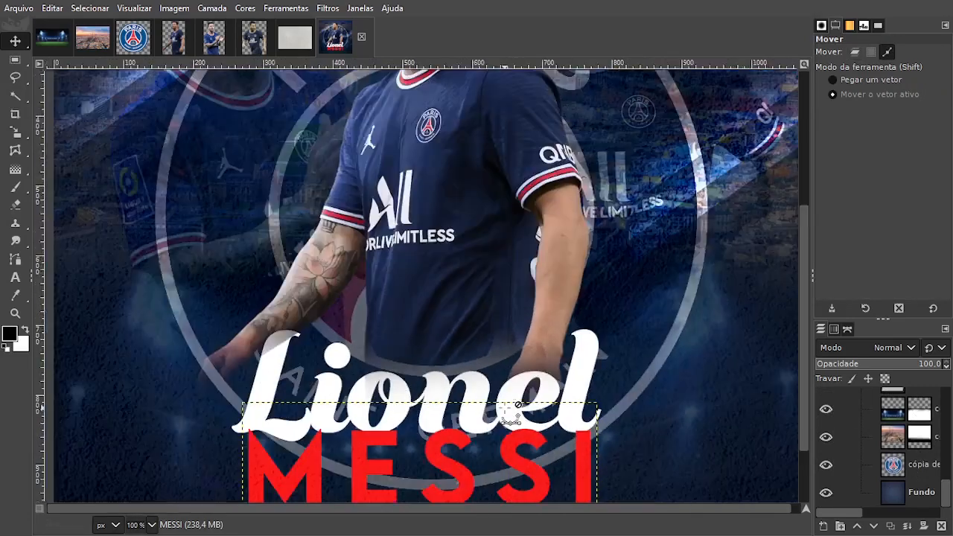
pyautogui.scroll(3, 242, 461)
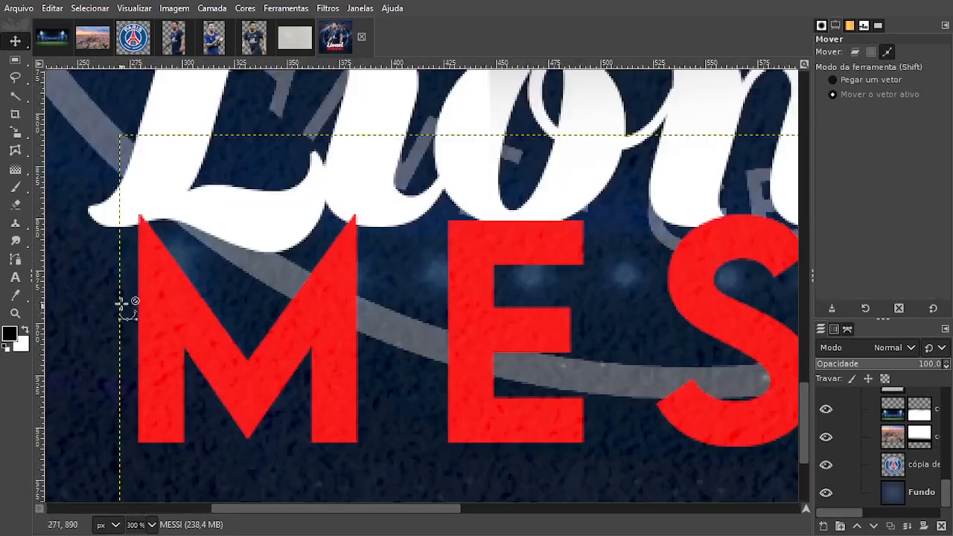
pyautogui.scroll(-3, 305, 381)
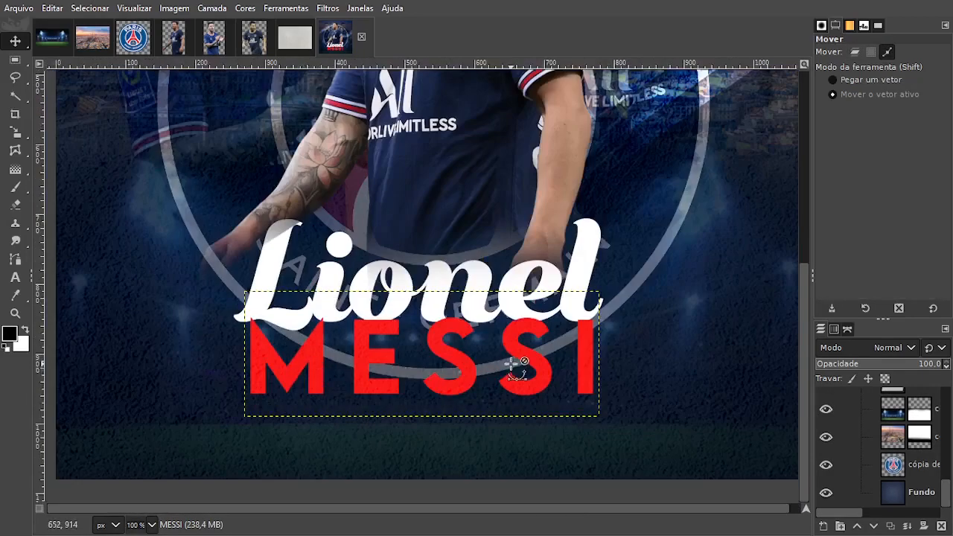
pyautogui.moveTo(511, 363); pyautogui.dragTo(452, 398)
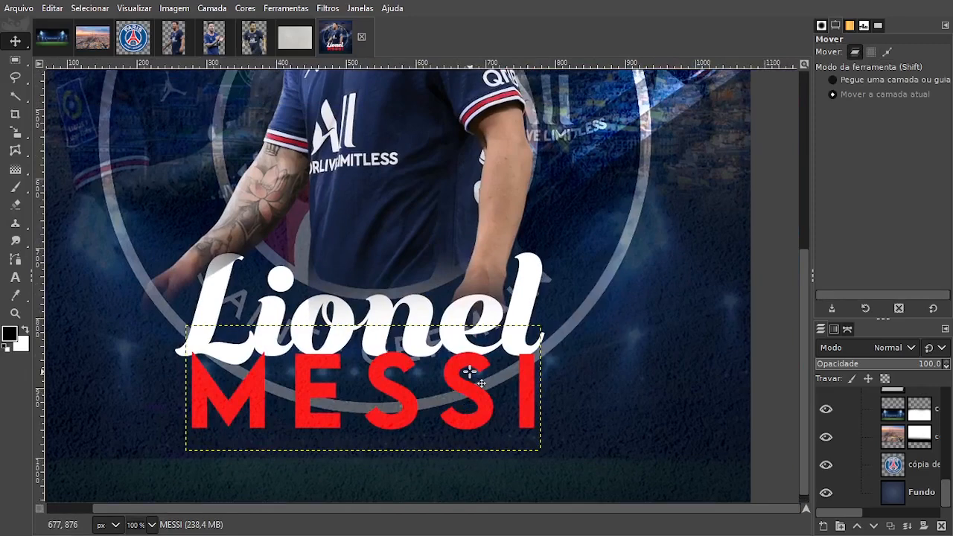
pyautogui.press('Up')
pyautogui.press('Up')
pyautogui.press('Up')
pyautogui.press('Up')
pyautogui.press('Up')
pyautogui.press('Up')
pyautogui.press('Up')
pyautogui.press('Up')
pyautogui.press('Up')
pyautogui.press('Up')
pyautogui.press('Up')
pyautogui.press('Up')
pyautogui.press('Up')
pyautogui.press('Up')
pyautogui.press('Up')
pyautogui.press('Up')
pyautogui.press('Up')
pyautogui.press('Up')
pyautogui.press('Up')
pyautogui.press('Up')
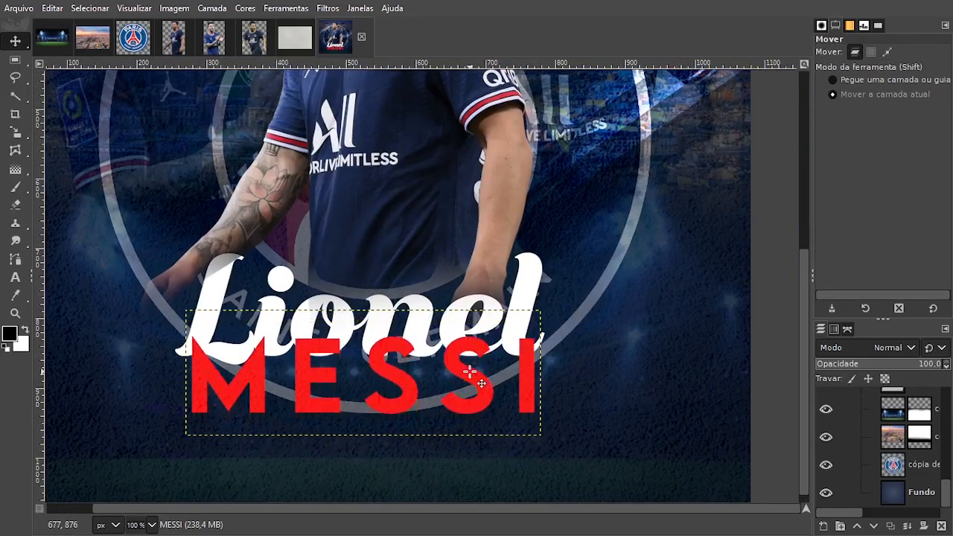
pyautogui.press('Down')
pyautogui.press('Down')
pyautogui.press('Down')
pyautogui.press('Down')
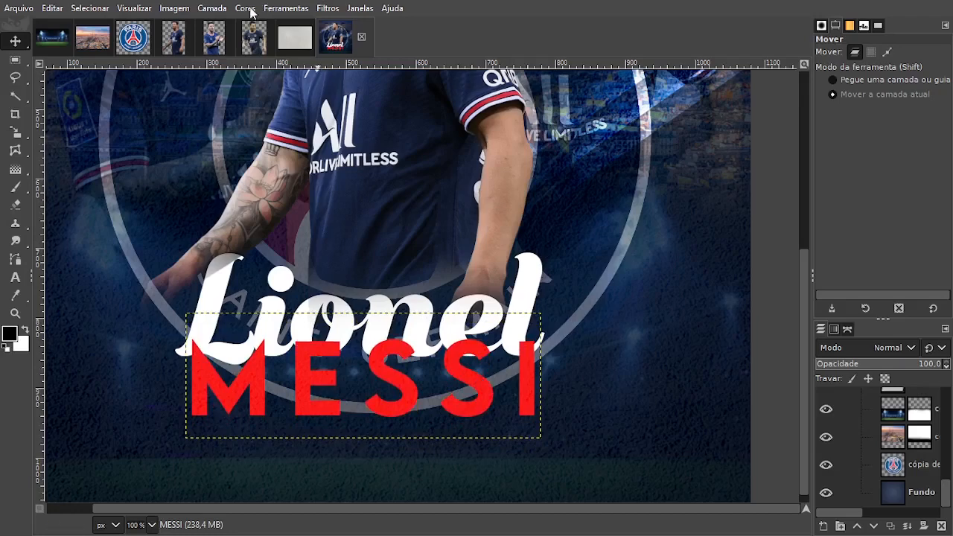
# Apply a drop shadow to the "MESSI" text with X and Y offsets of -5.161, blur radius 21.31 and grow radius 1.
pyautogui.click(326, 10)
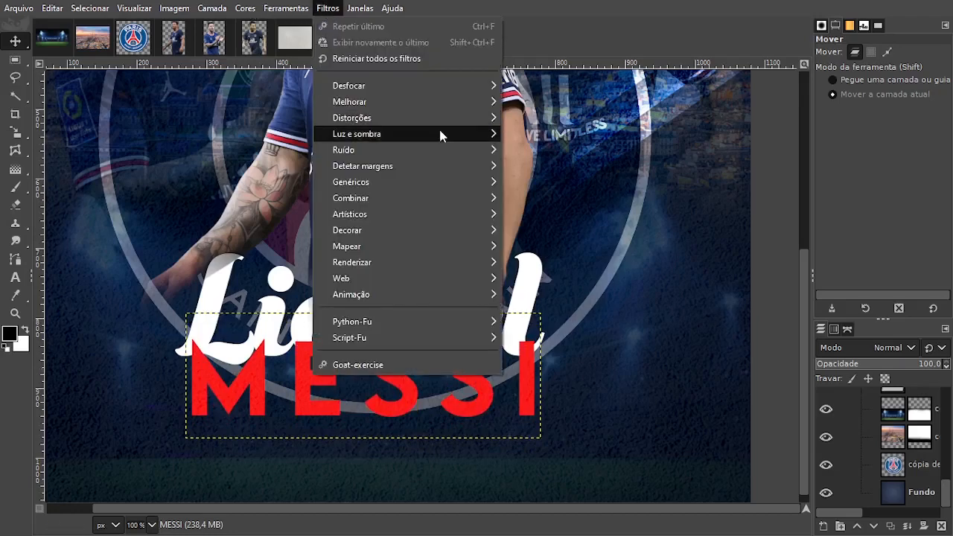
pyautogui.moveTo(440, 134)
pyautogui.click(570, 243)
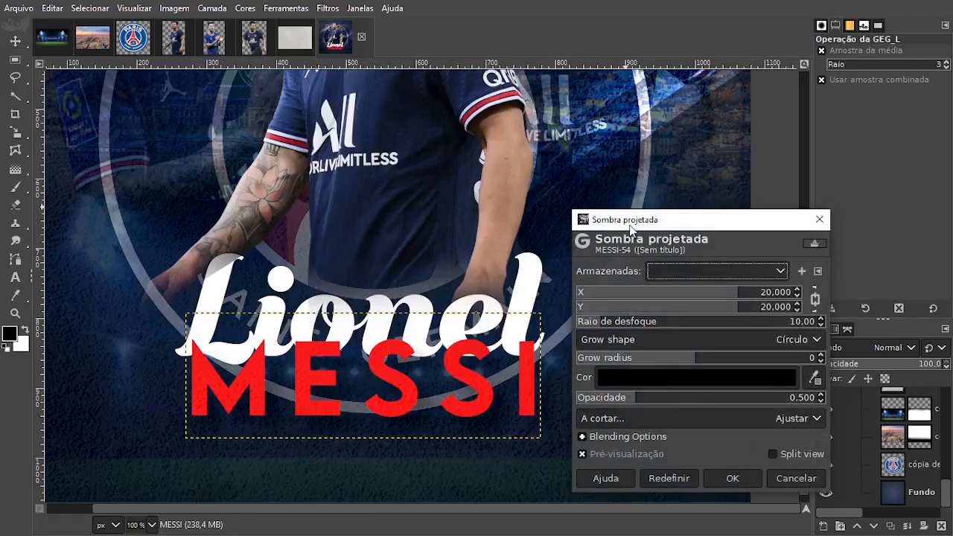
pyautogui.moveTo(632, 229); pyautogui.dragTo(680, 191)
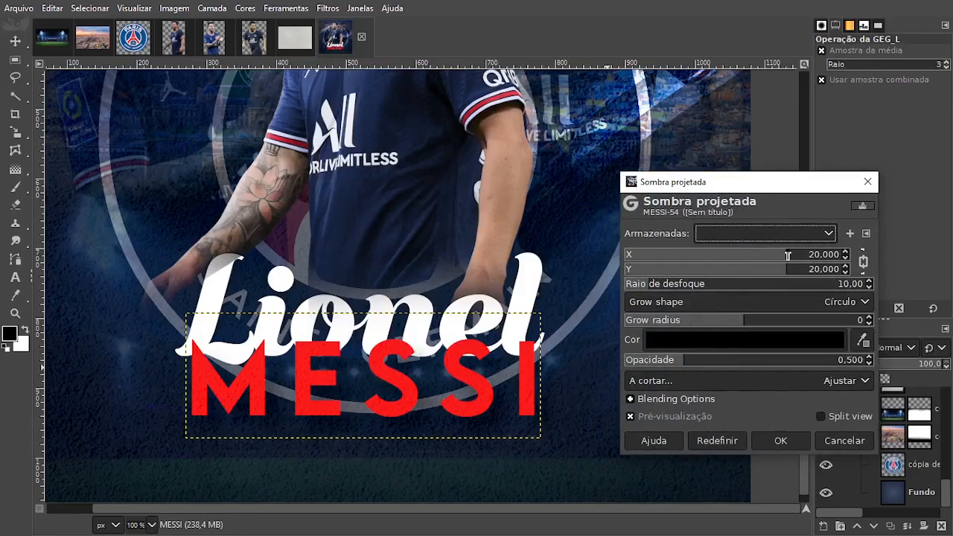
pyautogui.moveTo(788, 256); pyautogui.dragTo(740, 260)
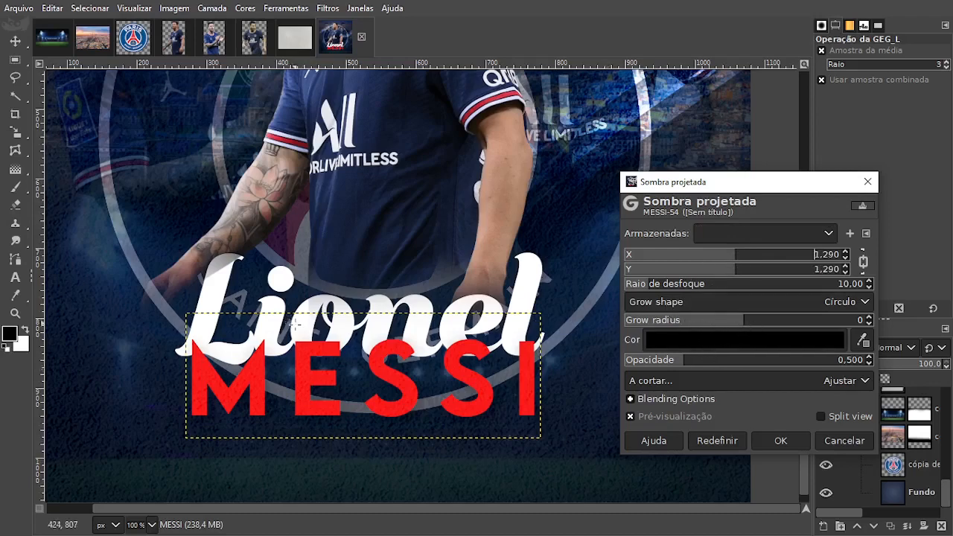
pyautogui.moveTo(645, 293)
pyautogui.mouseDown()
pyautogui.moveTo(630, 289)
pyautogui.moveTo(744, 289)
pyautogui.moveTo(630, 291)
pyautogui.mouseUp()
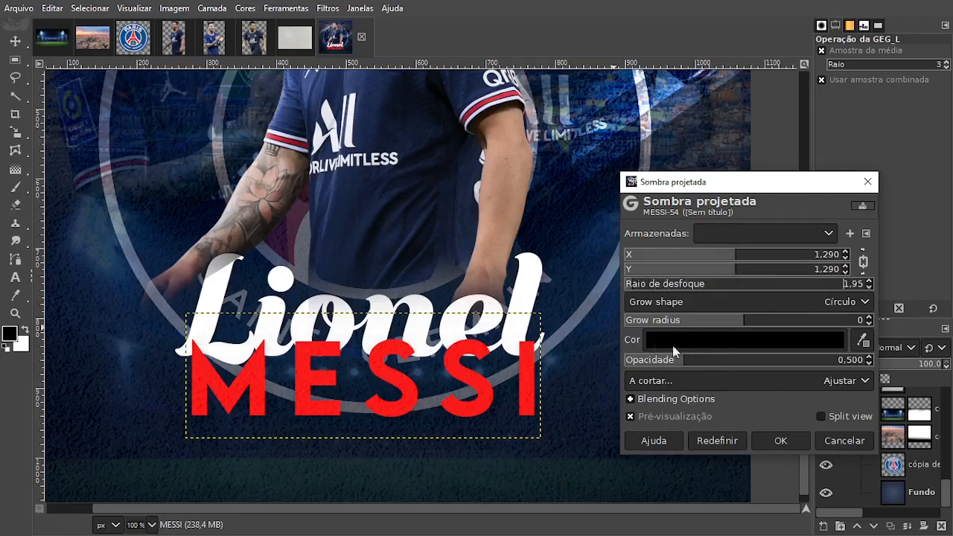
pyautogui.moveTo(740, 328); pyautogui.dragTo(770, 323)
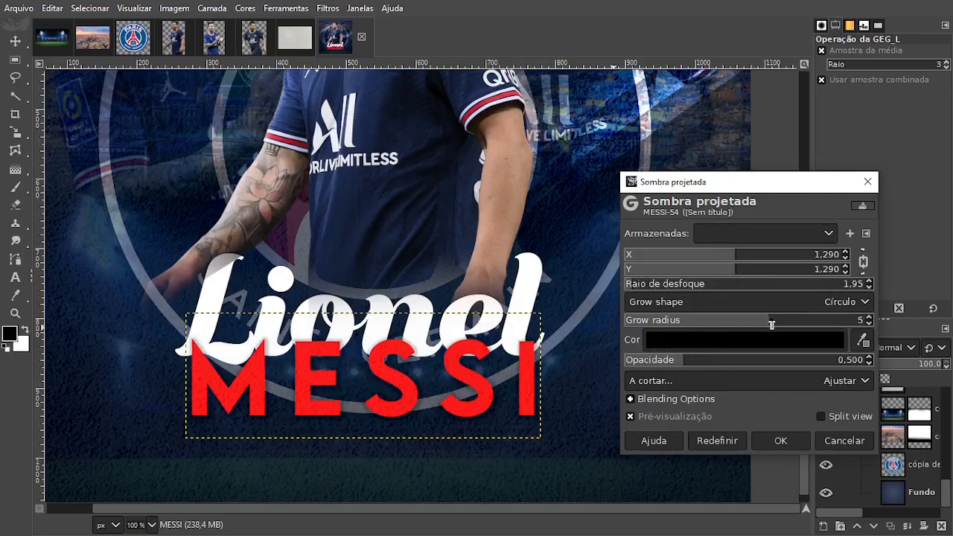
pyautogui.moveTo(718, 260)
pyautogui.mouseDown()
pyautogui.moveTo(694, 262)
pyautogui.moveTo(725, 266)
pyautogui.moveTo(708, 266)
pyautogui.moveTo(716, 256)
pyautogui.mouseUp()
pyautogui.moveTo(632, 286); pyautogui.dragTo(647, 286)
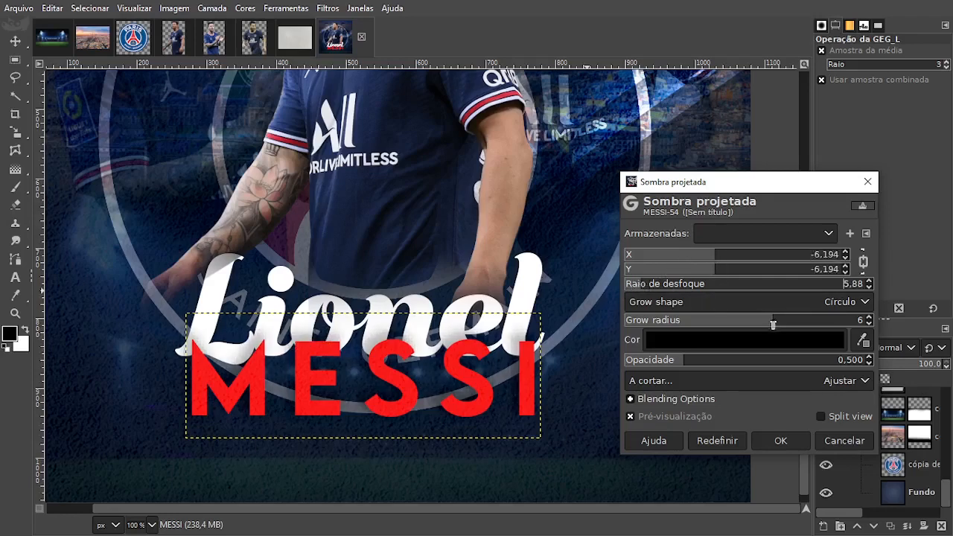
pyautogui.moveTo(773, 324); pyautogui.dragTo(735, 322)
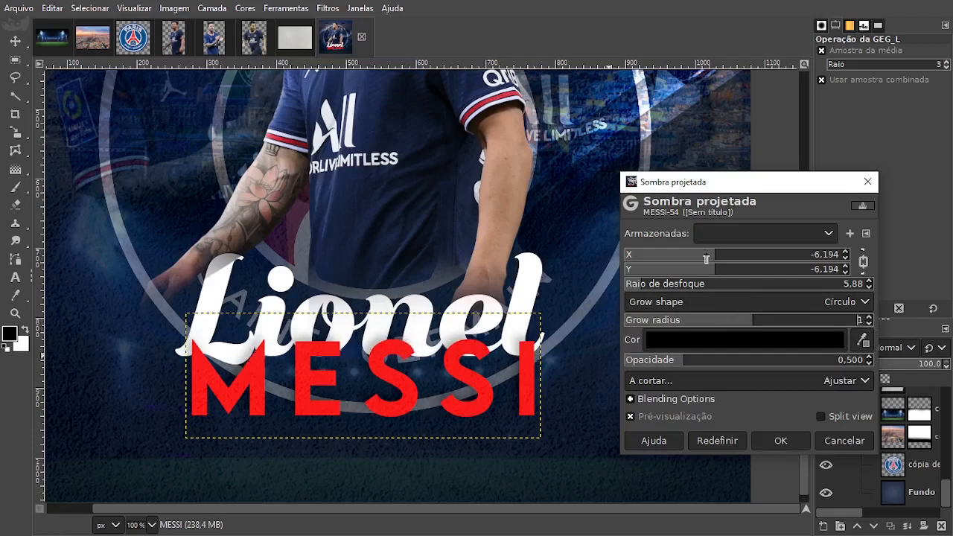
pyautogui.moveTo(713, 260)
pyautogui.mouseDown()
pyautogui.moveTo(704, 262)
pyautogui.moveTo(719, 262)
pyautogui.mouseUp()
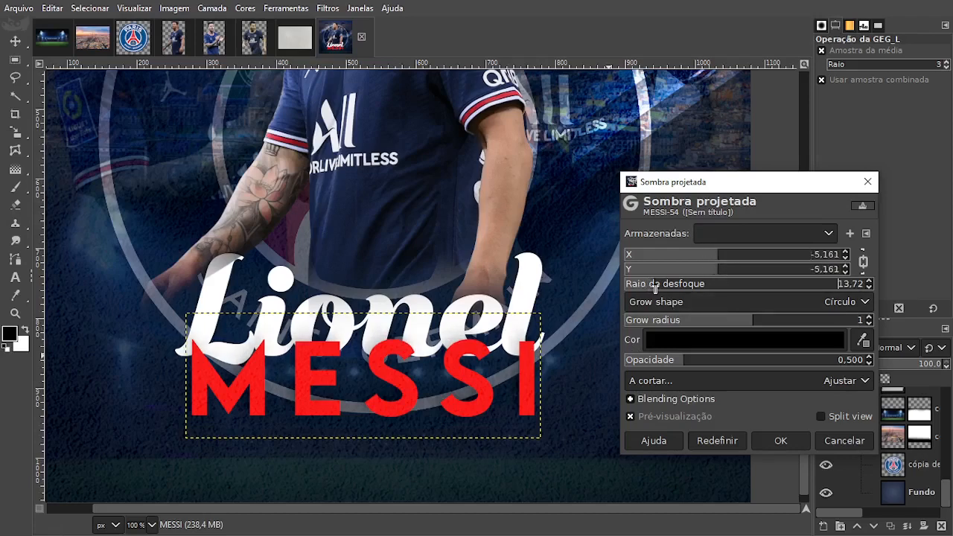
pyautogui.moveTo(658, 288); pyautogui.dragTo(661, 286)
pyautogui.click(780, 441)
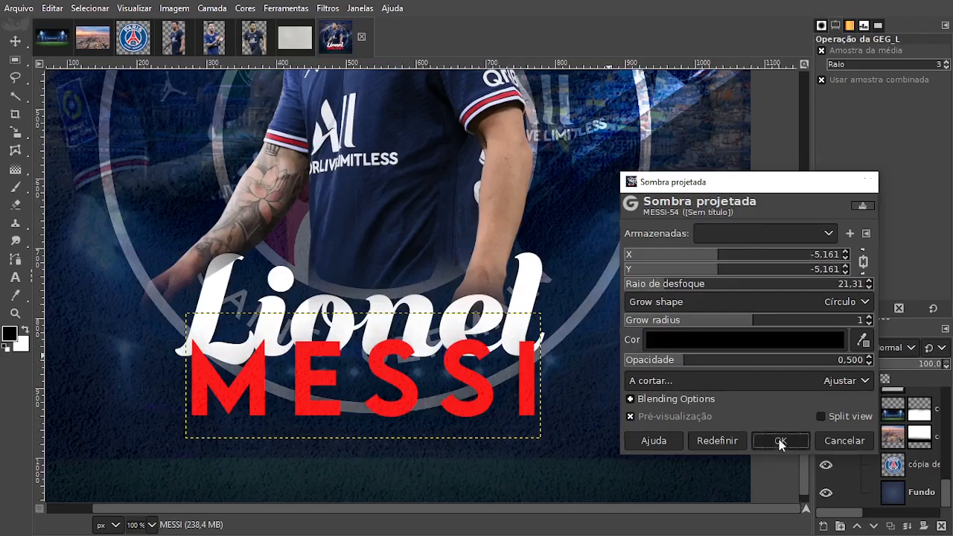
# Nudge the shadowed "MESSI" text about 3 px down beneath "Lionel".
pyautogui.scroll(-2, 586, 355)
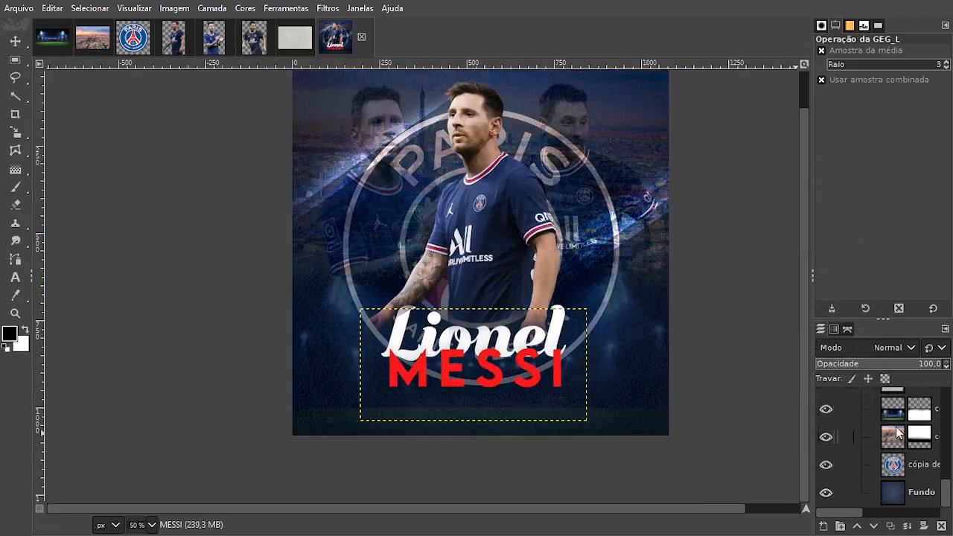
pyautogui.scroll(2, 897, 432)
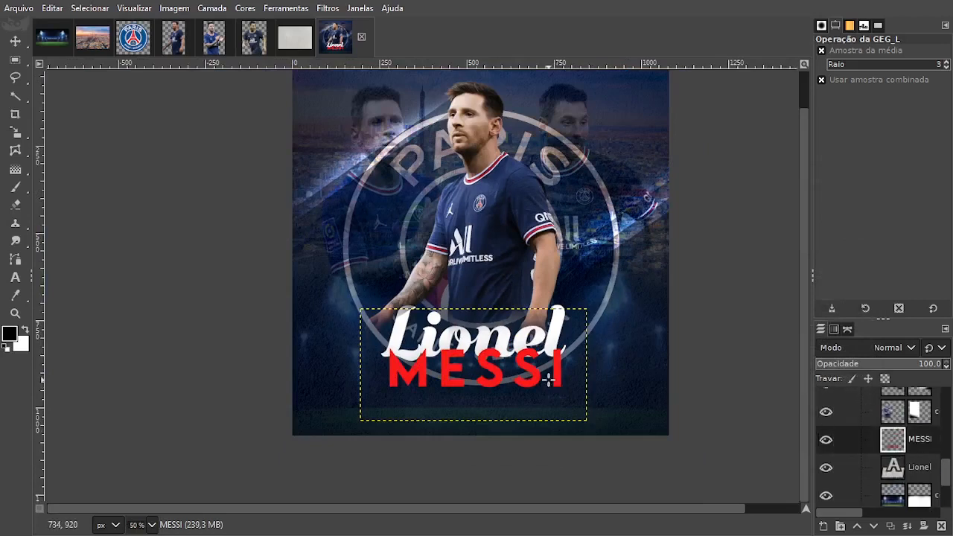
pyautogui.click(15, 41)
pyautogui.click(556, 376)
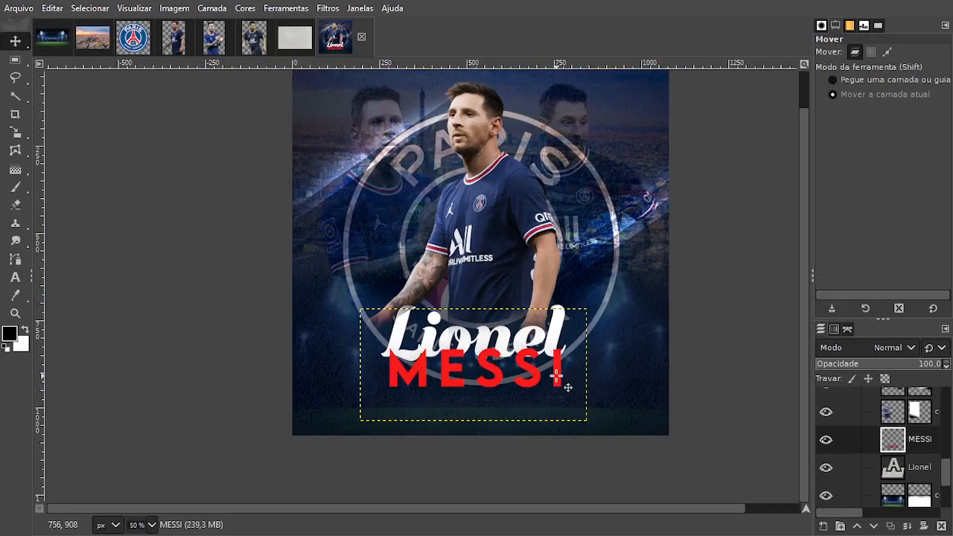
pyautogui.press('Down')
pyautogui.press('Down')
pyautogui.press('Down')
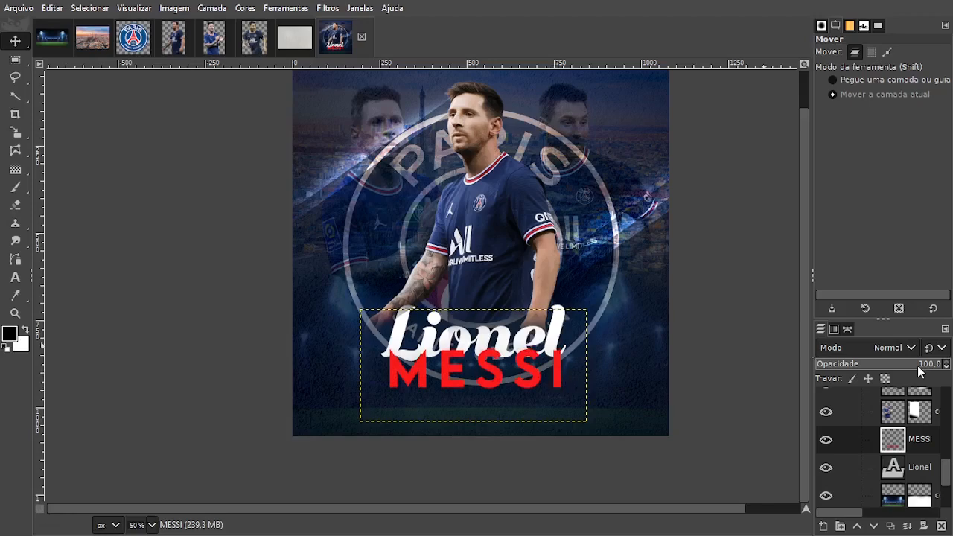
# Make the Fundo background layer active and view the whole poster to check the composition.
pyautogui.scroll(-3, 934, 492)
pyautogui.click(924, 496)
pyautogui.moveTo(704, 315); pyautogui.dragTo(626, 353)
pyautogui.scroll(-1, 648, 350)
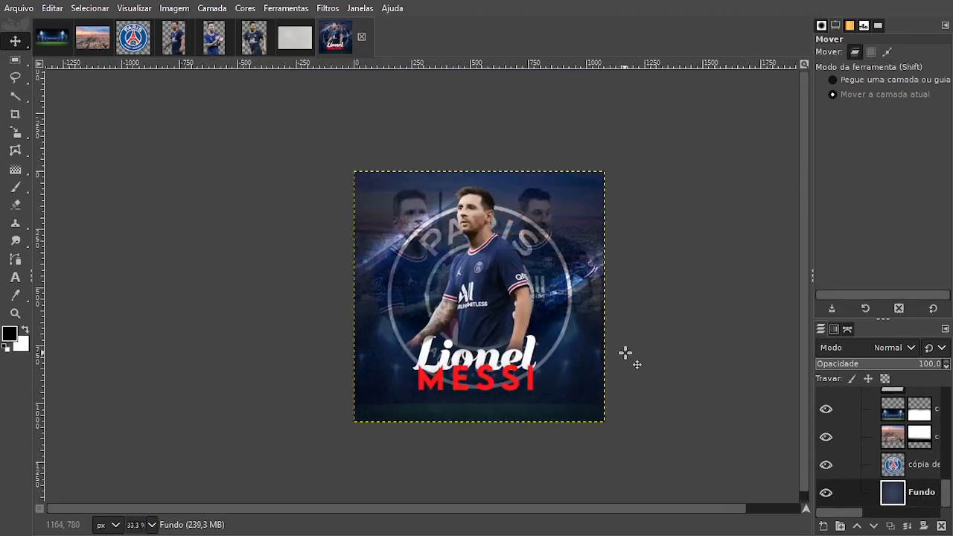